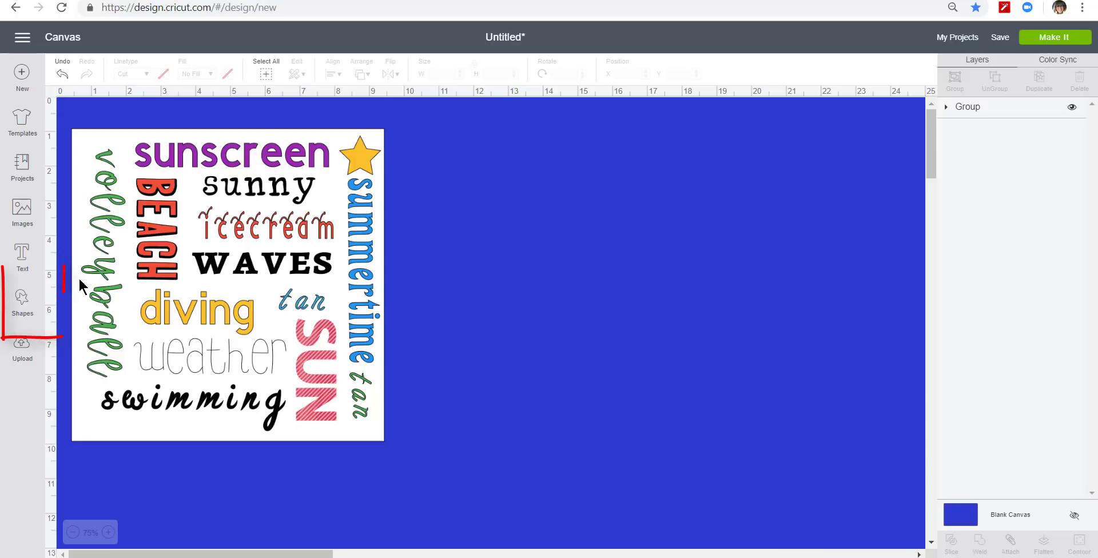
# Step: Add a square on the empty canvas beside the word art and size it to 8 x 8 inches
pyautogui.click(22, 298)
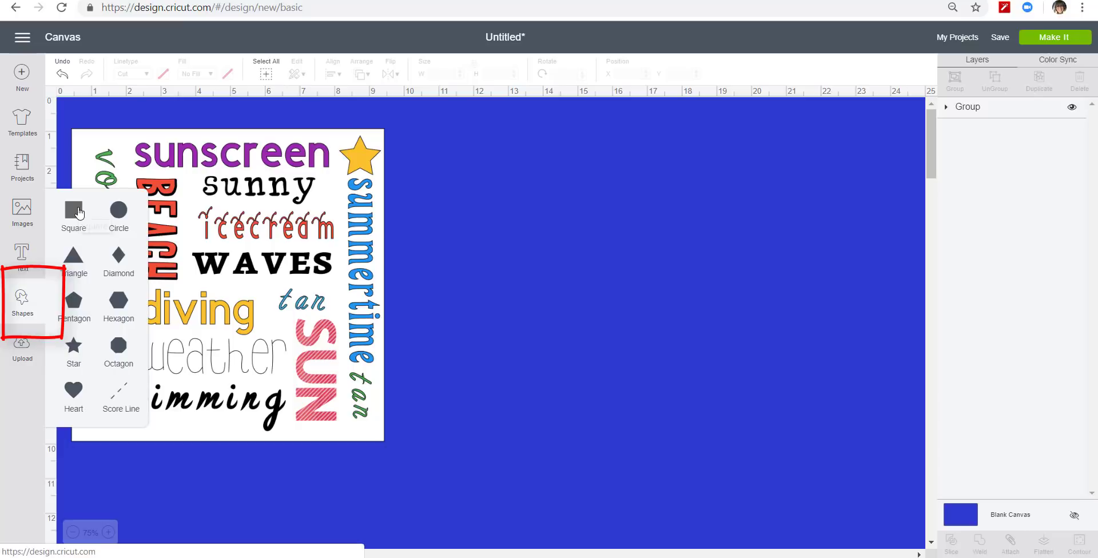
pyautogui.click(78, 212)
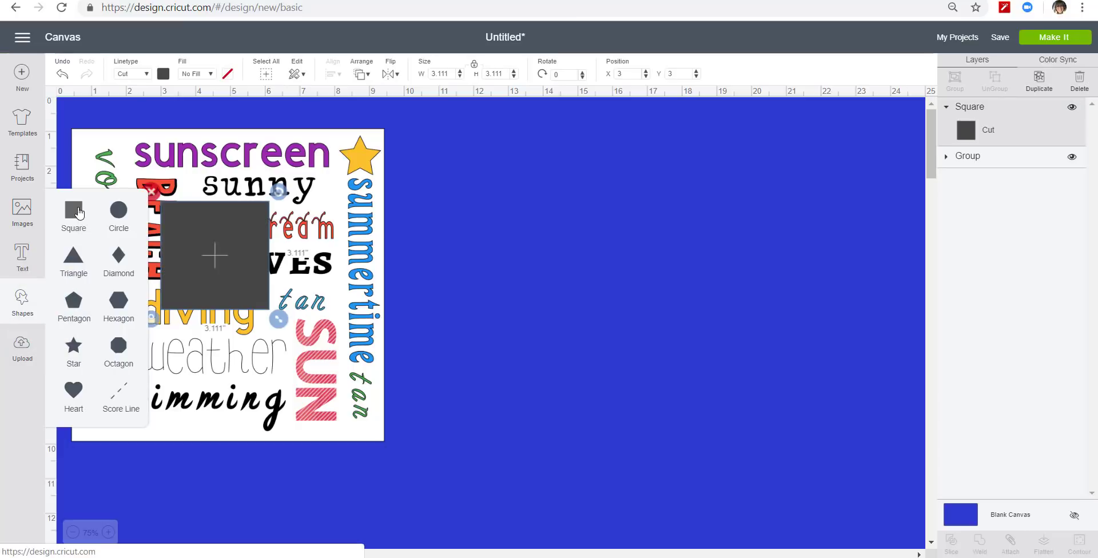
pyautogui.moveTo(229, 248)
pyautogui.mouseDown()
pyautogui.moveTo(525, 232)
pyautogui.moveTo(574, 241)
pyautogui.mouseUp()
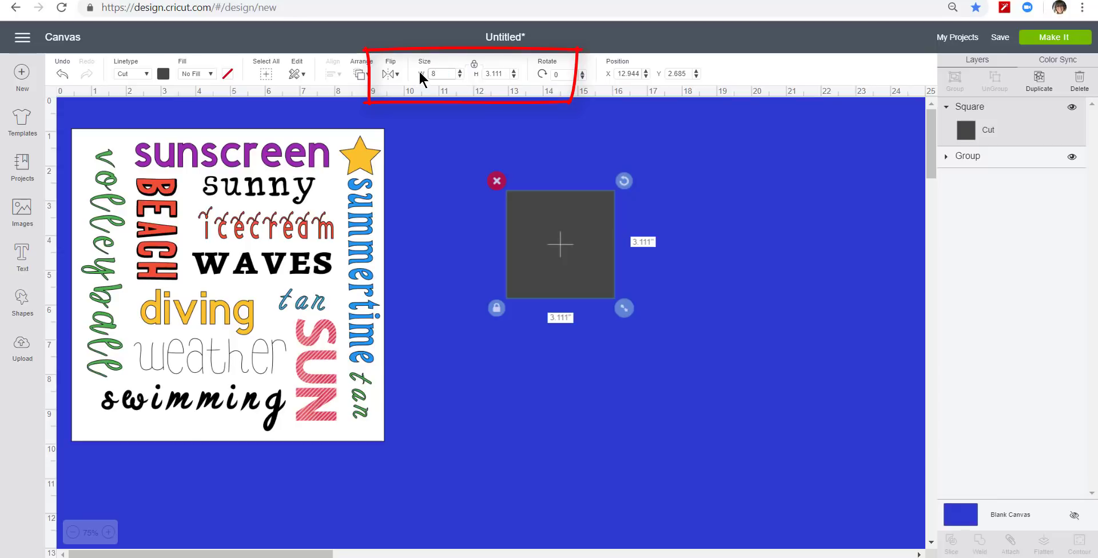
pyautogui.press('Return')
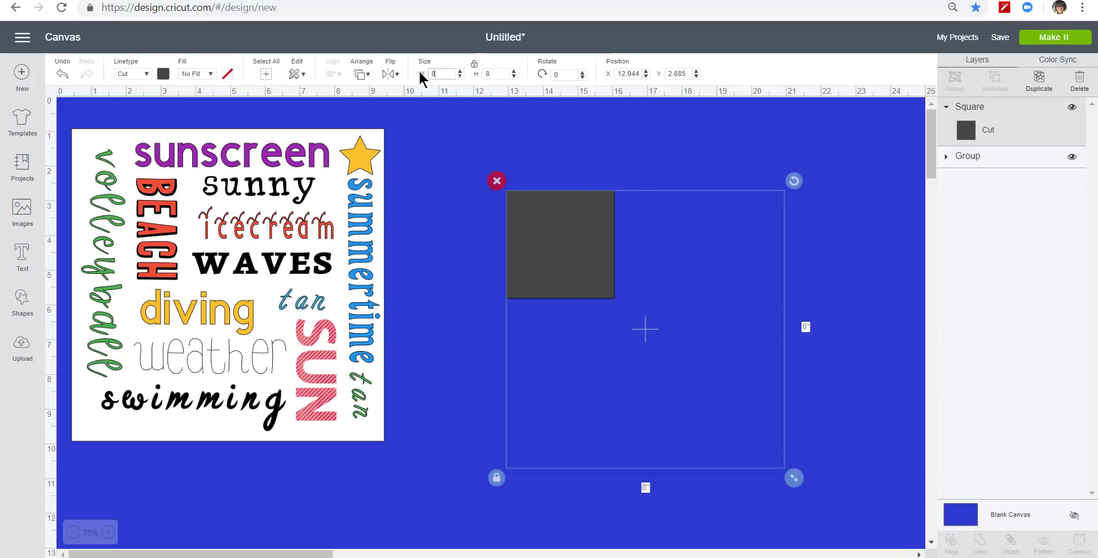
pyautogui.moveTo(608, 204)
pyautogui.mouseDown()
pyautogui.moveTo(568, 189)
pyautogui.moveTo(554, 162)
pyautogui.mouseUp()
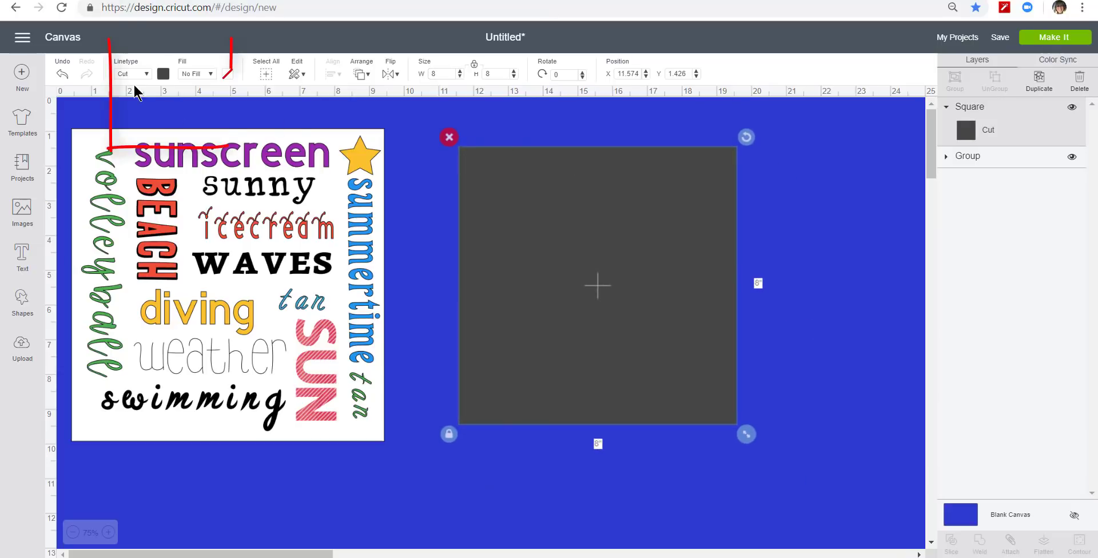
# Step: Change the square's material color to white and place it over the existing word art, near the canvas origin
pyautogui.click(163, 75)
pyautogui.click(177, 121)
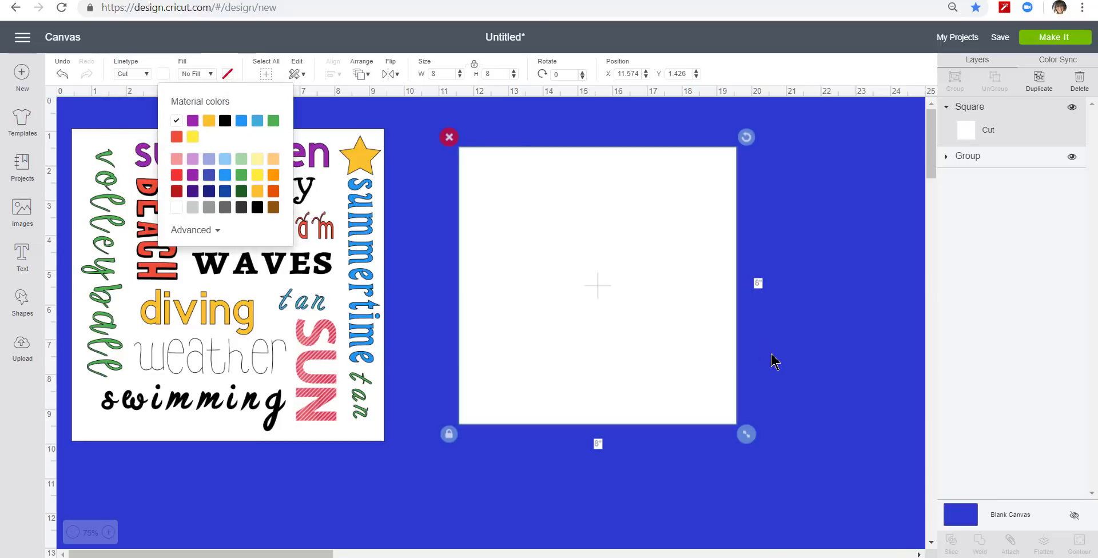
pyautogui.moveTo(645, 278); pyautogui.dragTo(252, 223)
pyautogui.moveTo(208, 292); pyautogui.dragTo(186, 295)
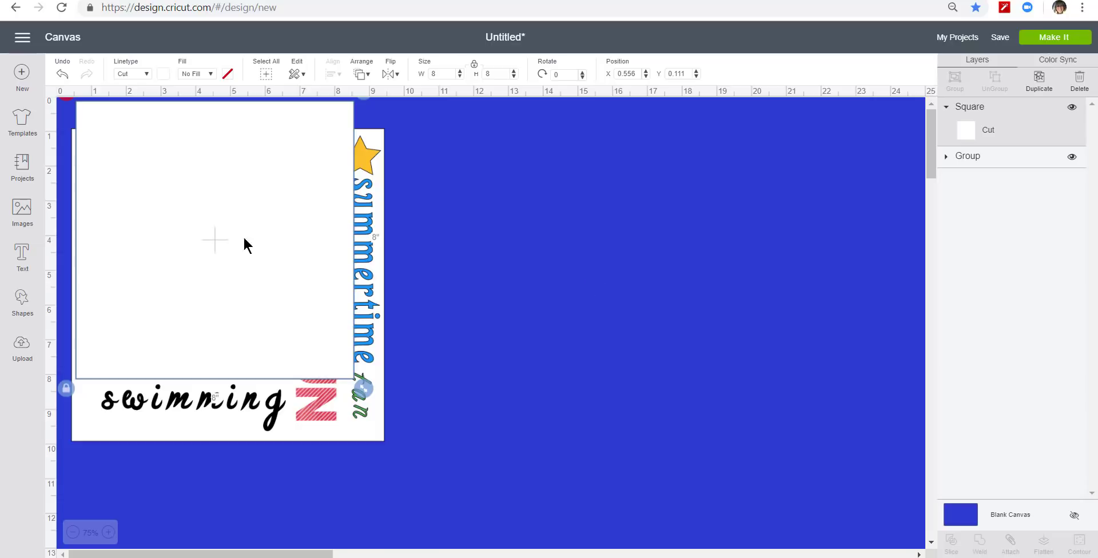
# Step: Add a text object reading "text" and place it on the empty canvas beside the word art's upper edge
pyautogui.click(22, 260)
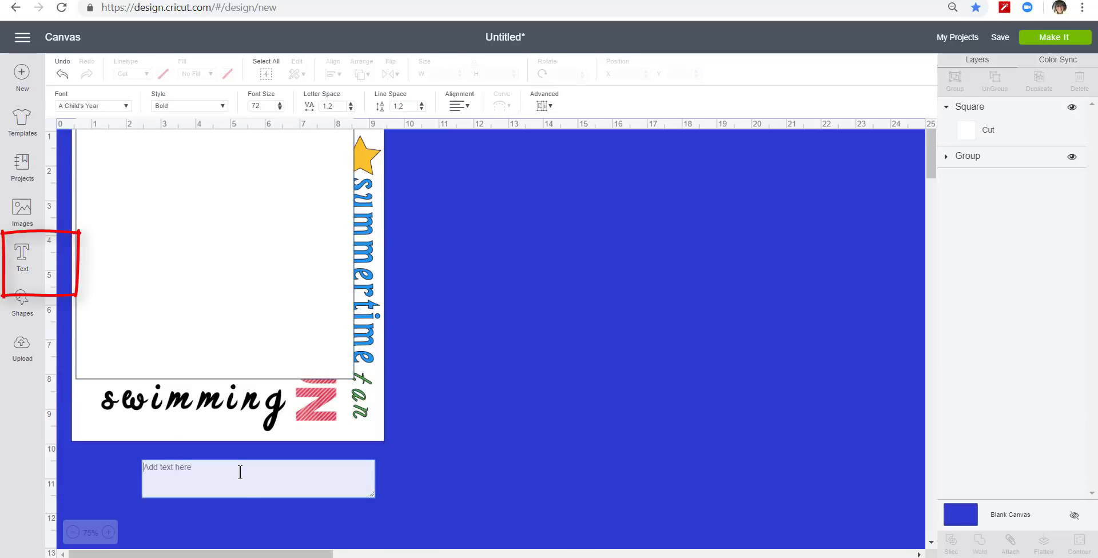
pyautogui.write('text')
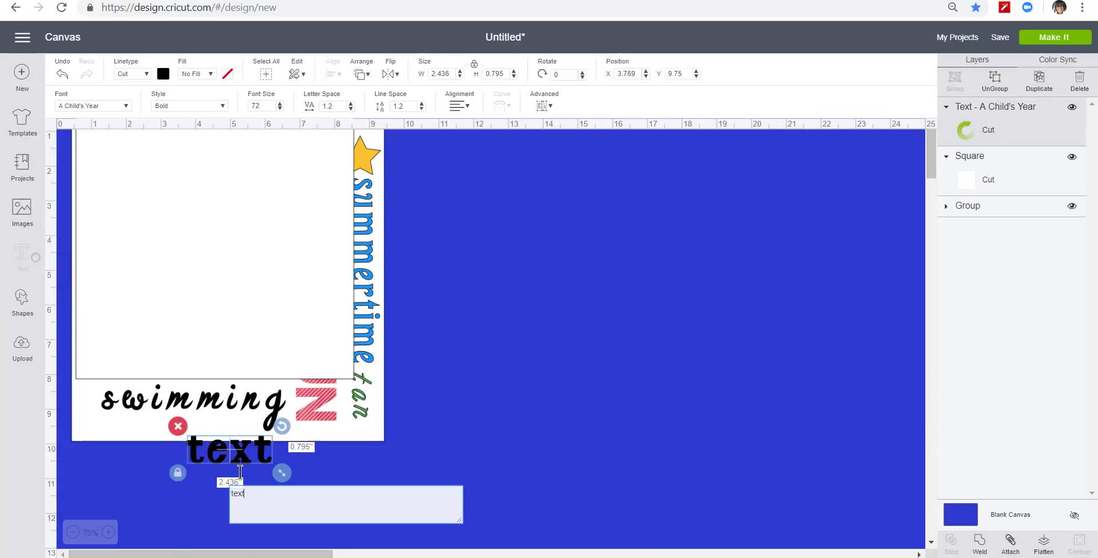
pyautogui.moveTo(241, 448); pyautogui.dragTo(529, 225)
pyautogui.click(281, 516)
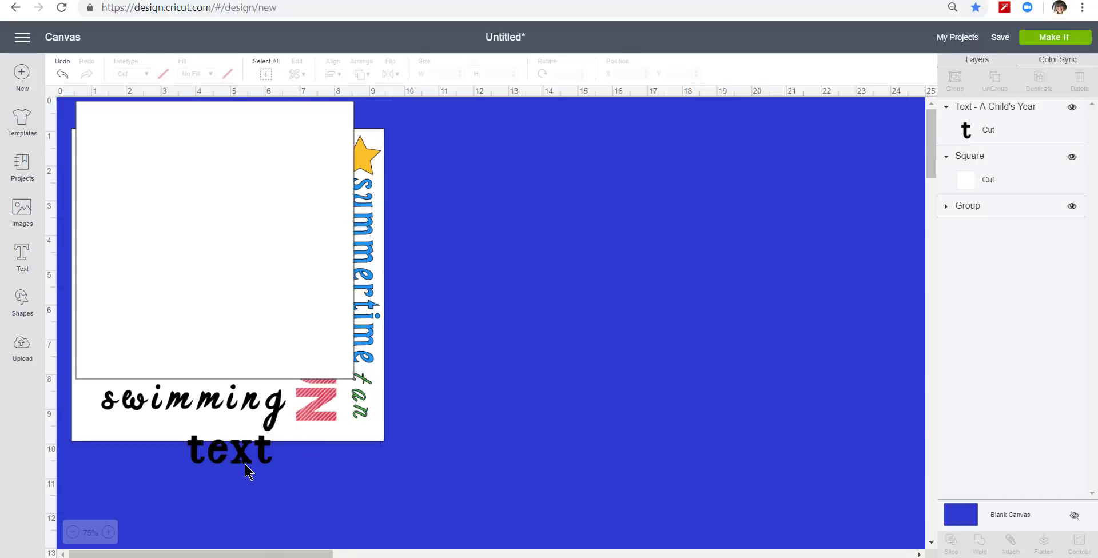
pyautogui.moveTo(241, 460); pyautogui.dragTo(482, 164)
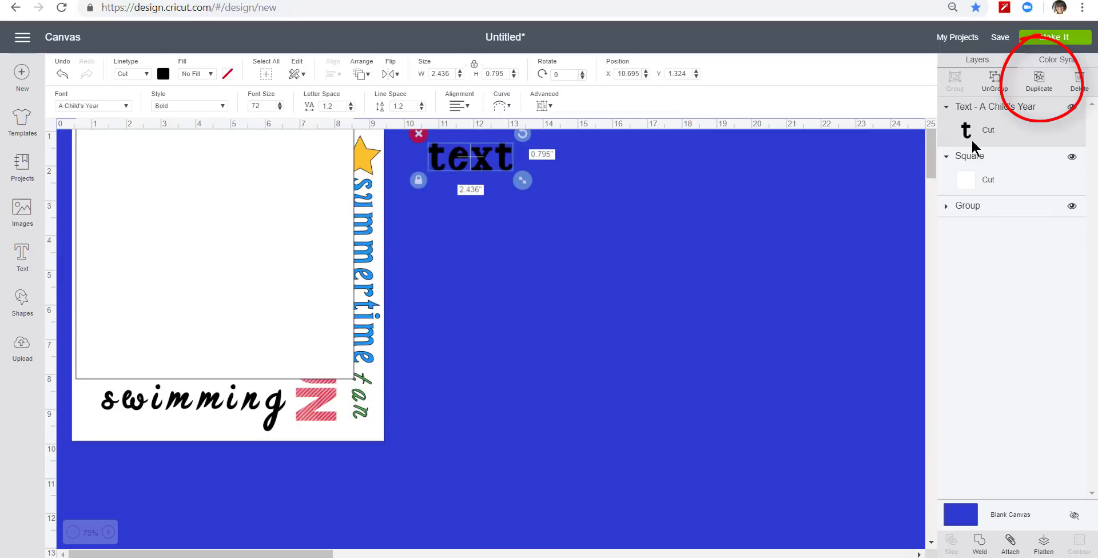
# Step: Duplicate the "text" object nine times
pyautogui.click(1034, 86)
pyautogui.click(1033, 85)
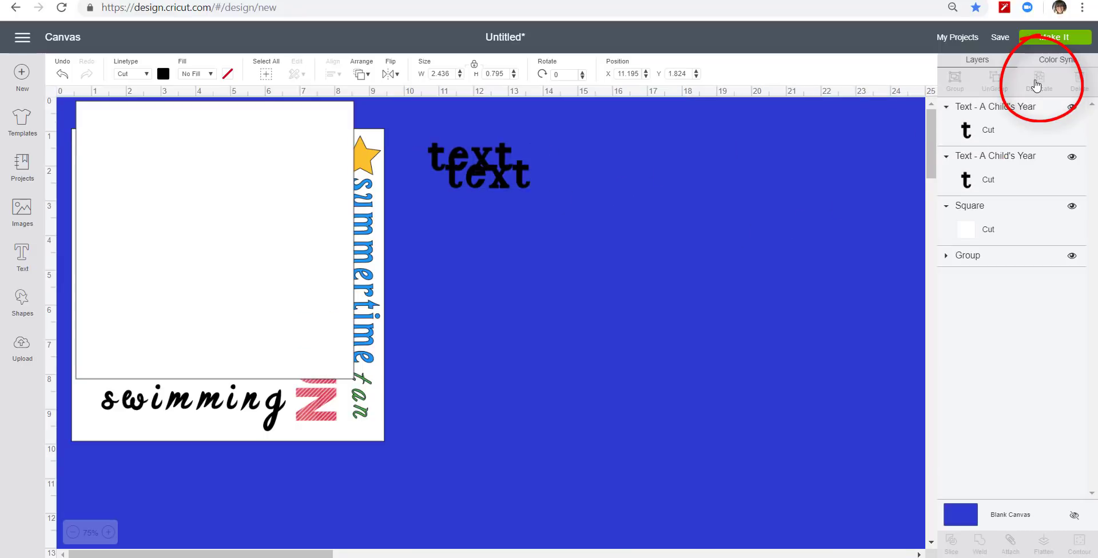
pyautogui.click(1036, 84)
pyautogui.click(1036, 84)
pyautogui.click(1037, 84)
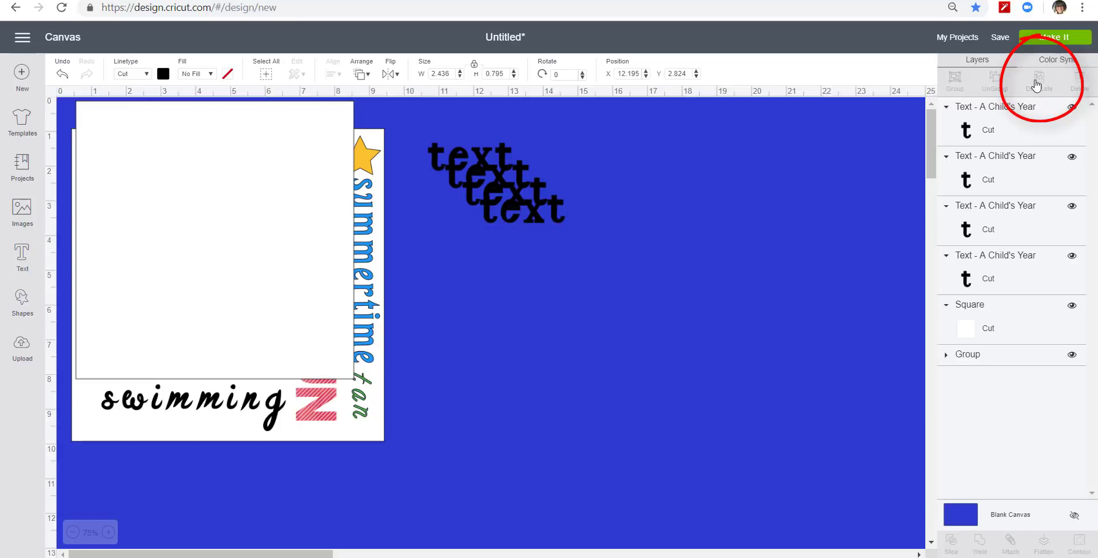
pyautogui.click(1036, 84)
pyautogui.click(1037, 84)
pyautogui.click(1036, 84)
pyautogui.click(1036, 84)
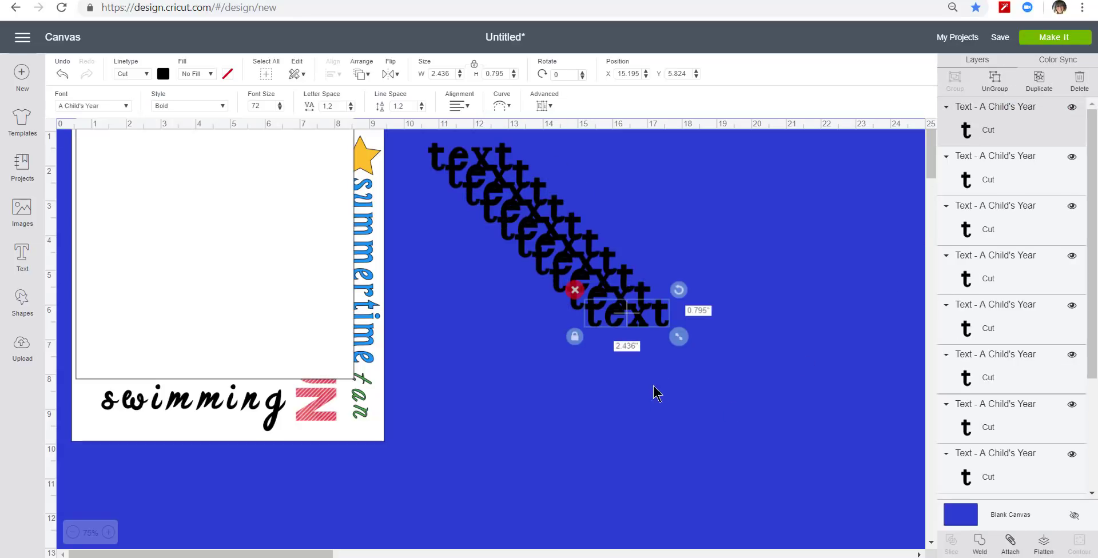
# Step: Move the two topmost "text" copies off the stack, placing one above the other on the empty canvas beside it
pyautogui.moveTo(603, 325); pyautogui.dragTo(666, 176)
pyautogui.moveTo(626, 305); pyautogui.dragTo(714, 240)
# Step: Set the font of the upper separated copy to Alegreya SC Medium and enlarge it to about 4.5 inches wide
pyautogui.click(708, 172)
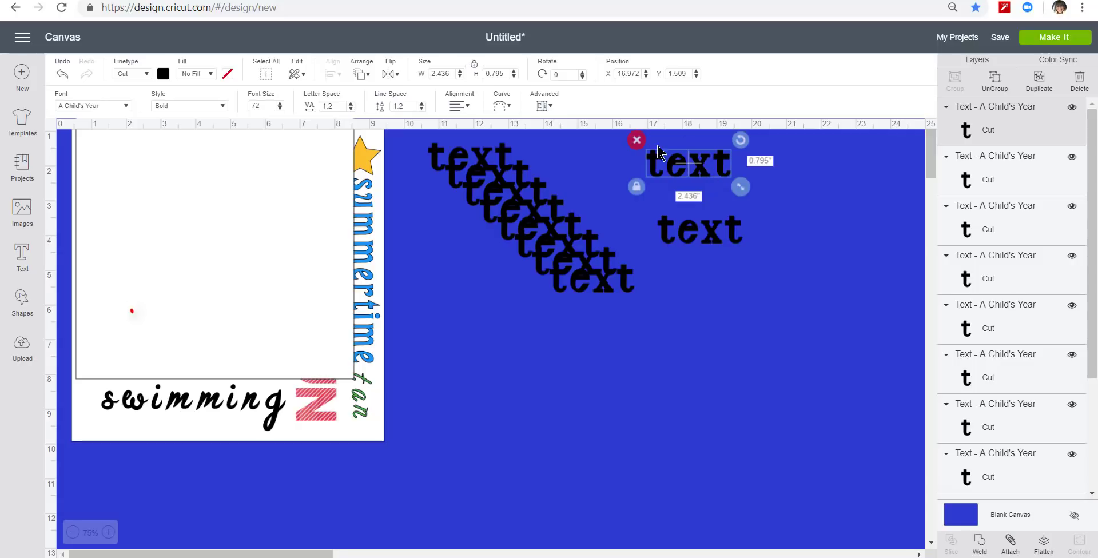
pyautogui.click(90, 109)
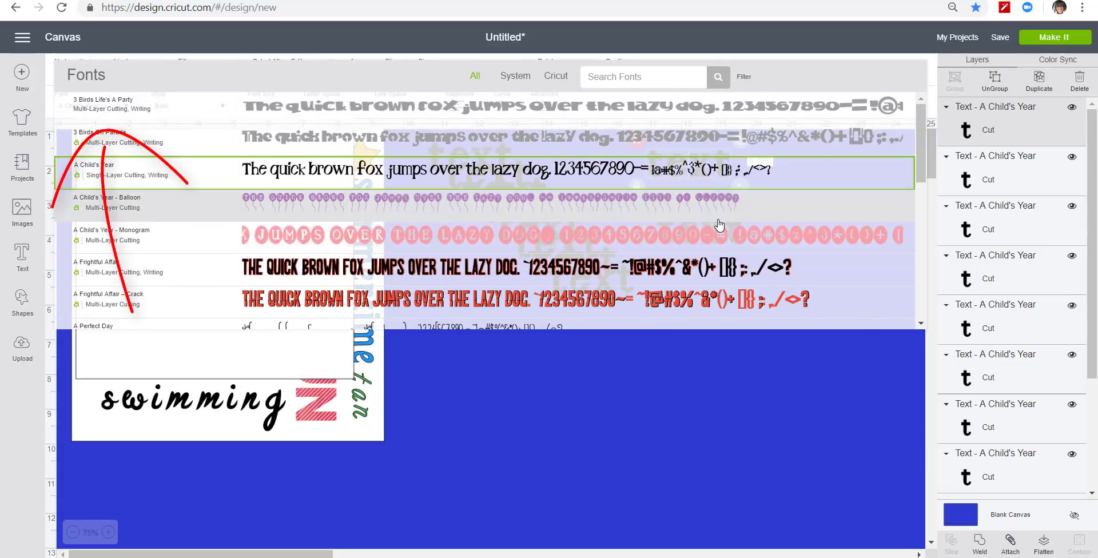
pyautogui.scroll(-5, 719, 225)
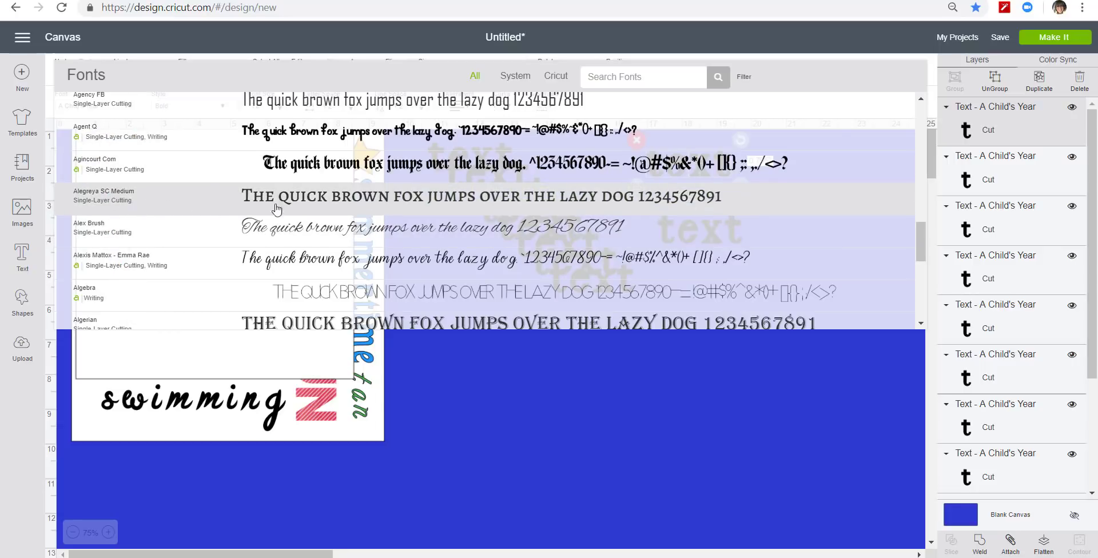
pyautogui.click(341, 200)
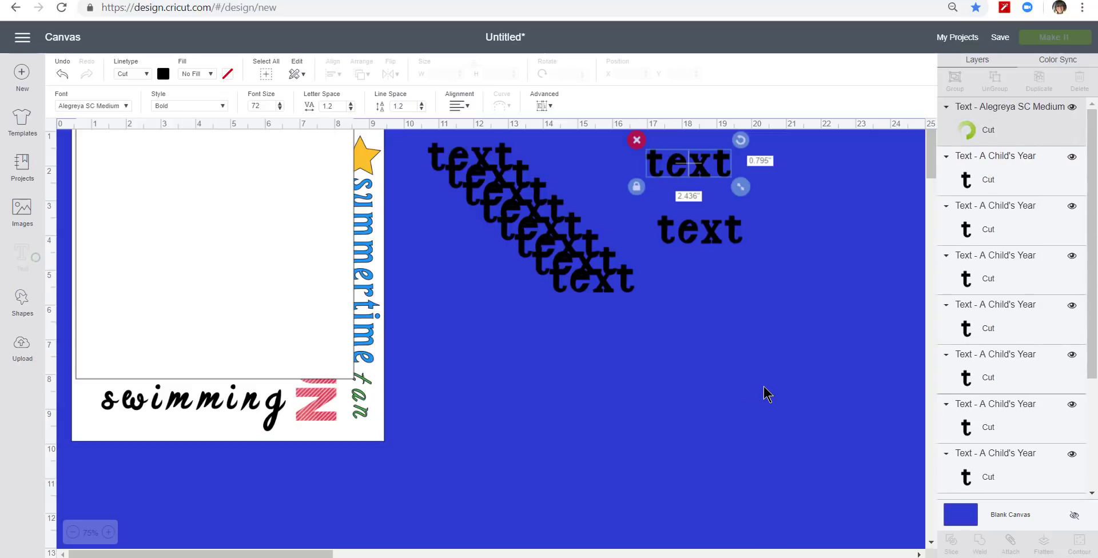
pyautogui.moveTo(732, 178); pyautogui.dragTo(816, 223)
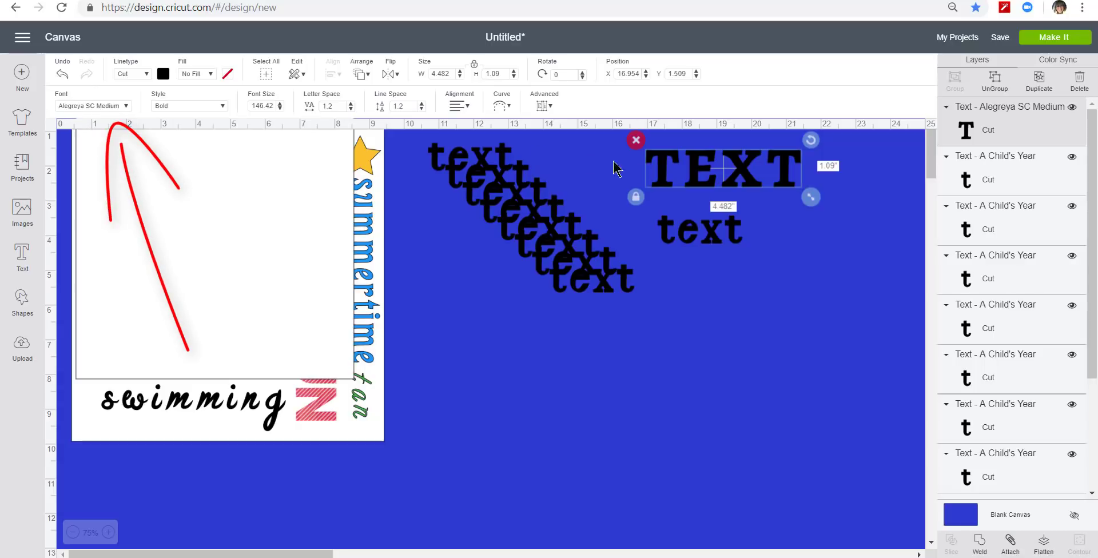
# Step: Change the enlarged word to "Alegreya" and move it onto the upper edge of the white square
pyautogui.doubleClick(712, 183)
pyautogui.moveTo(737, 262); pyautogui.dragTo(689, 264)
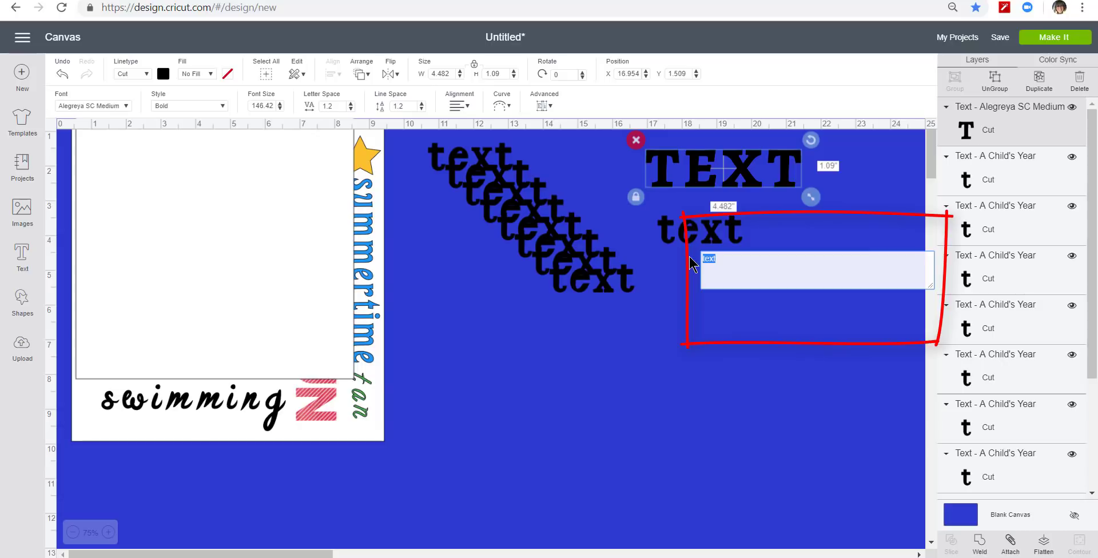
pyautogui.write('Ale')
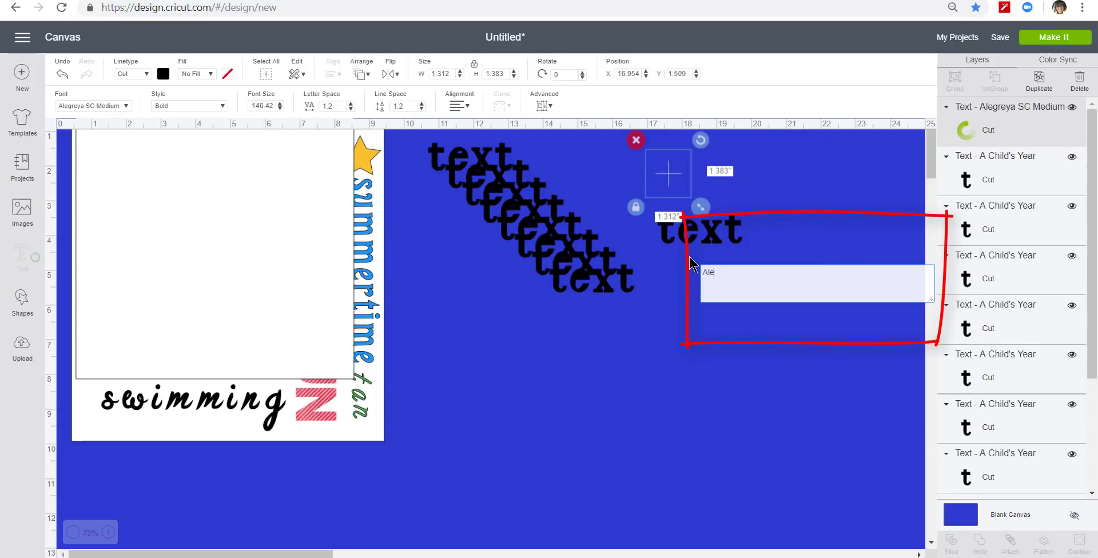
pyautogui.write('greya')
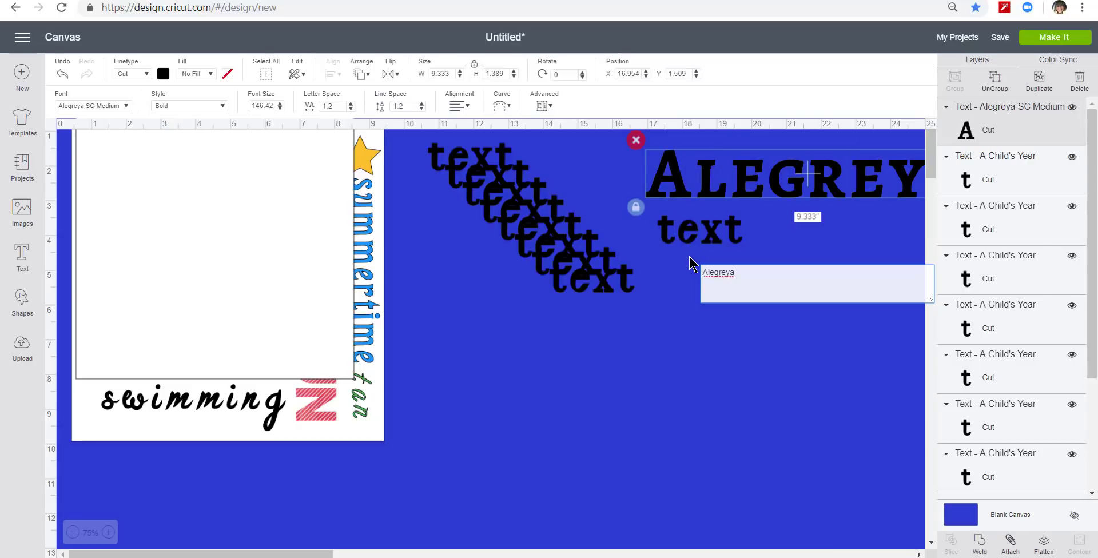
pyautogui.moveTo(776, 187); pyautogui.dragTo(657, 162)
pyautogui.moveTo(751, 169); pyautogui.dragTo(219, 145)
# Step: Set the font of the remaining separated "text" copy to Base Camp - Charm
pyautogui.click(713, 241)
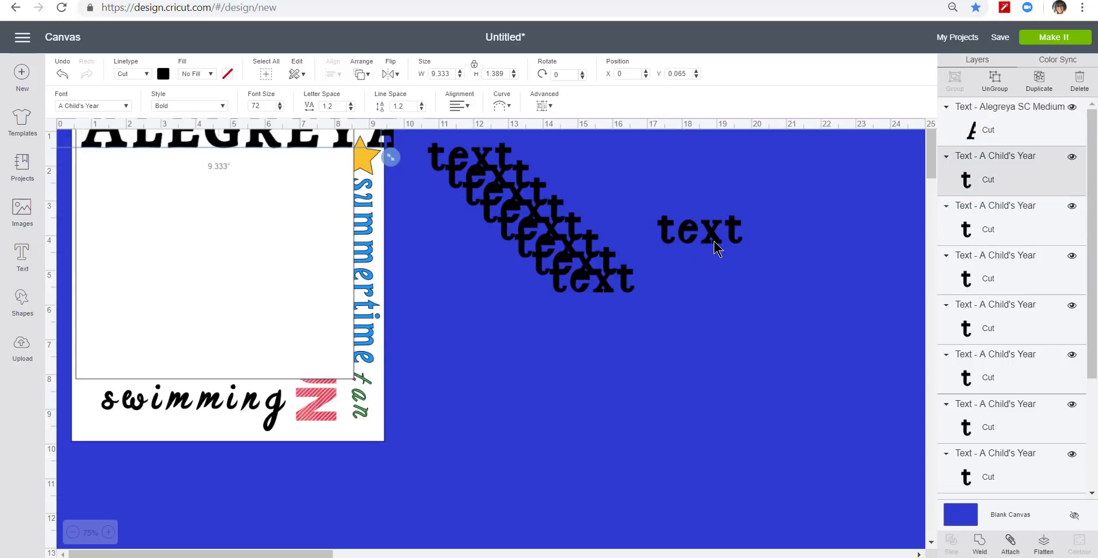
pyautogui.click(113, 106)
pyautogui.scroll(-10, 712, 262)
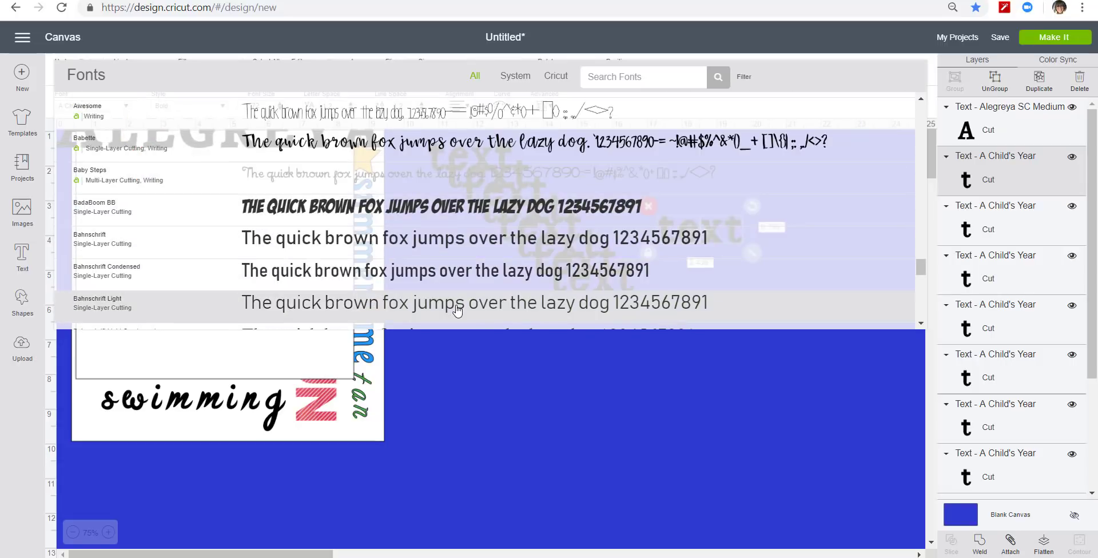
pyautogui.scroll(-10, 420, 296)
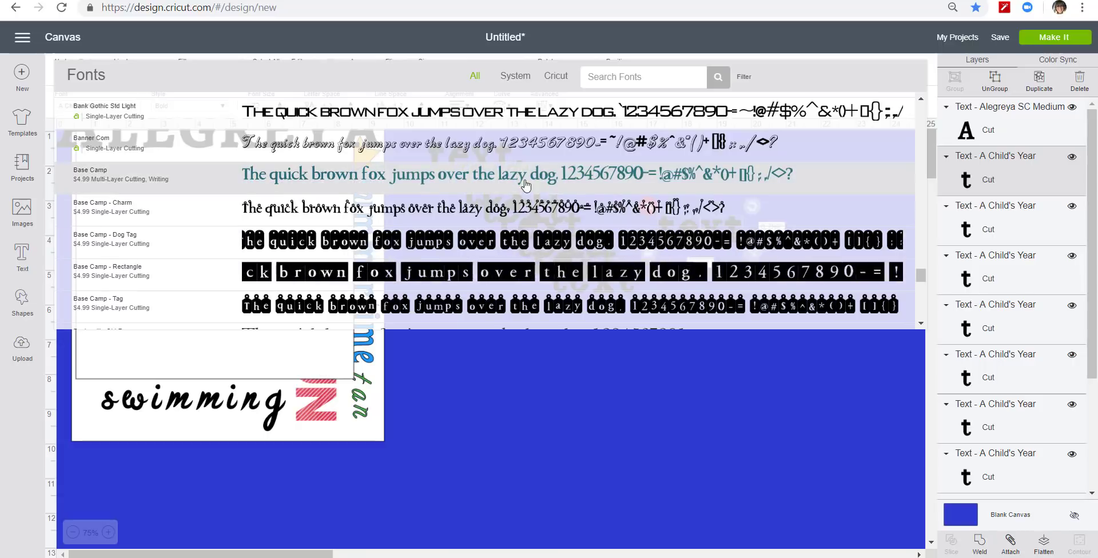
pyautogui.click(507, 217)
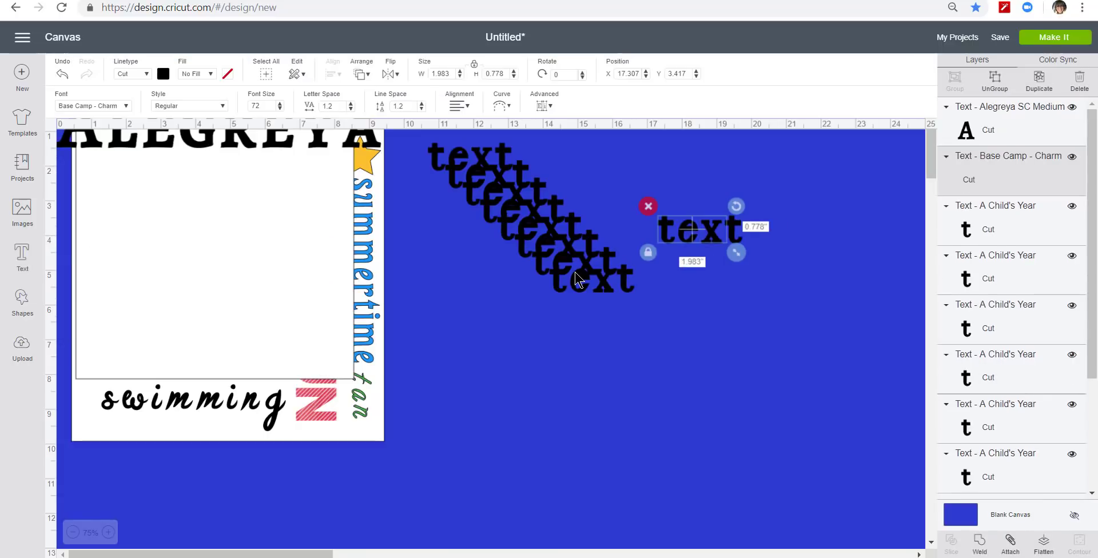
# Step: Change the separated "text" copy's font to Bicycle for Two and enlarge it to about 3.9 inches wide
pyautogui.click(115, 105)
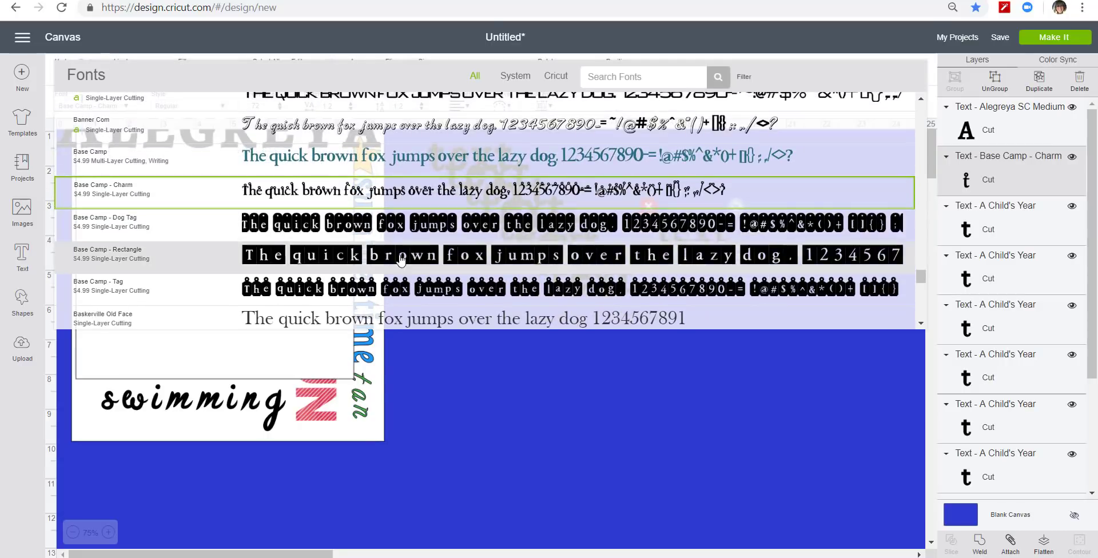
pyautogui.scroll(-2, 495, 277)
pyautogui.scroll(-4, 496, 277)
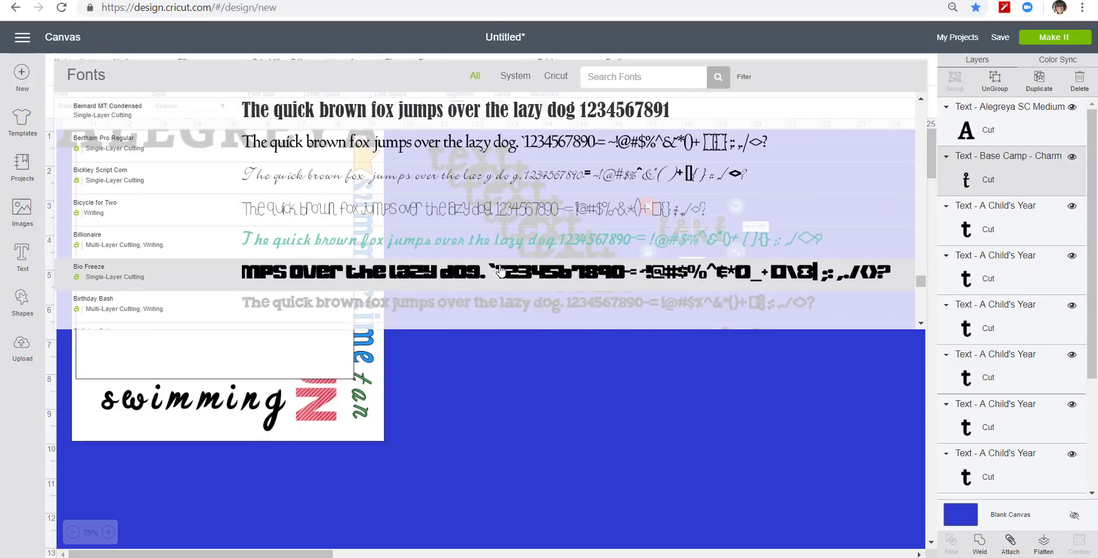
pyautogui.click(214, 216)
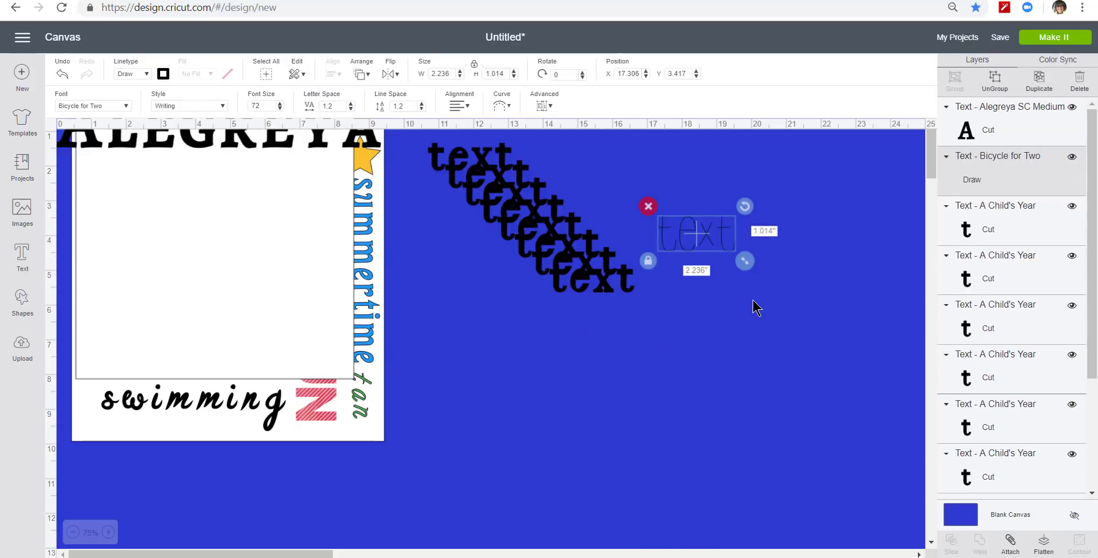
pyautogui.moveTo(743, 261); pyautogui.dragTo(801, 286)
# Step: Replace the wording of the Bicycle for Two text with "bicylcle for two"
pyautogui.doubleClick(742, 253)
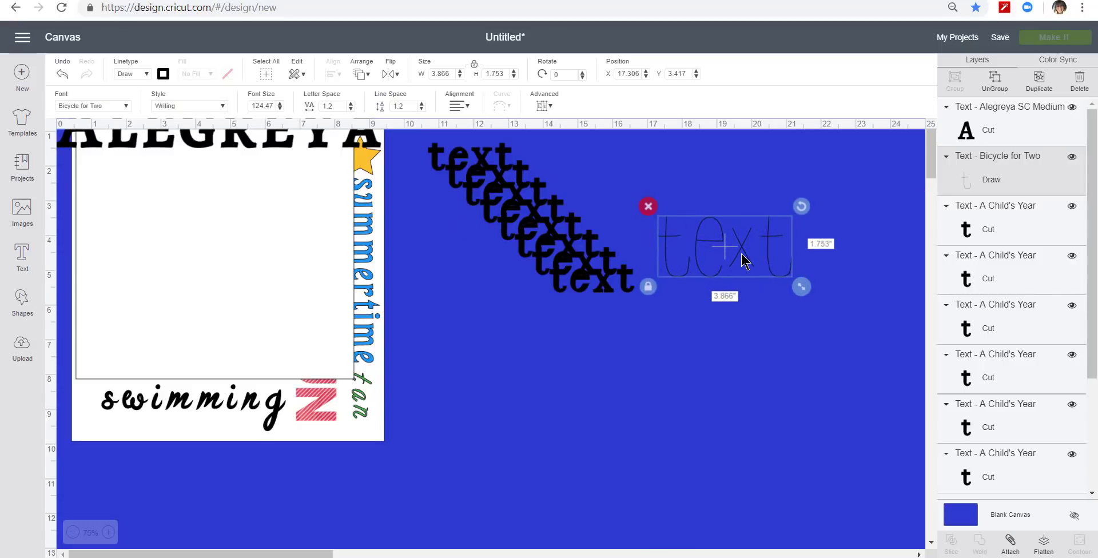
pyautogui.moveTo(722, 200); pyautogui.dragTo(687, 198)
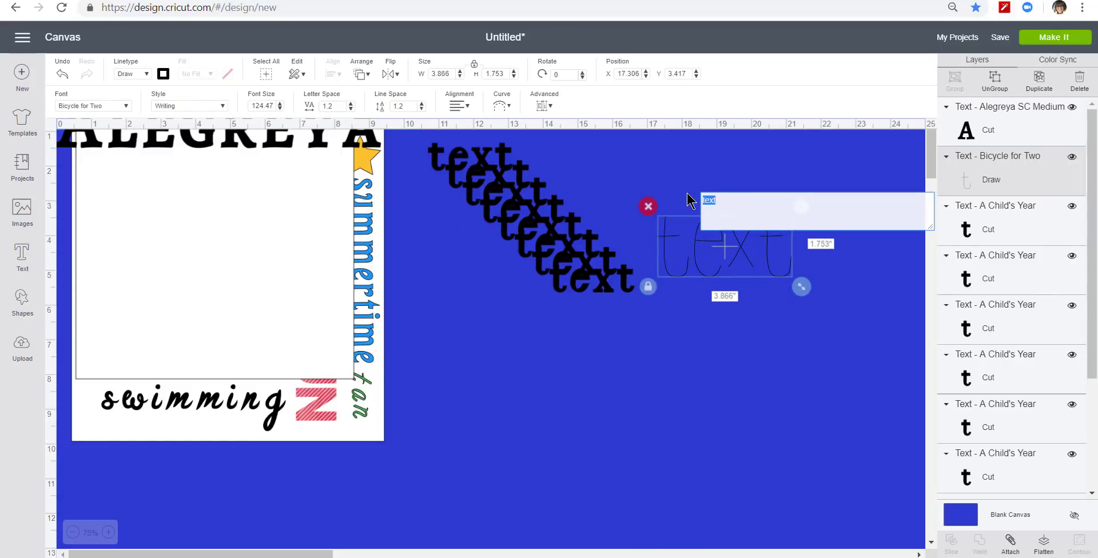
pyautogui.write('bicylc')
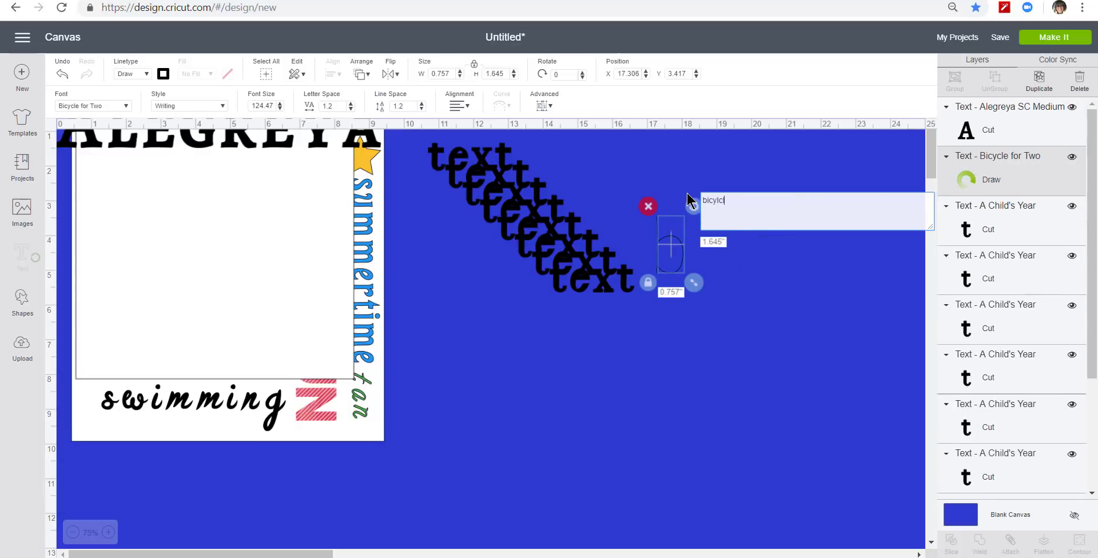
pyautogui.write('le for')
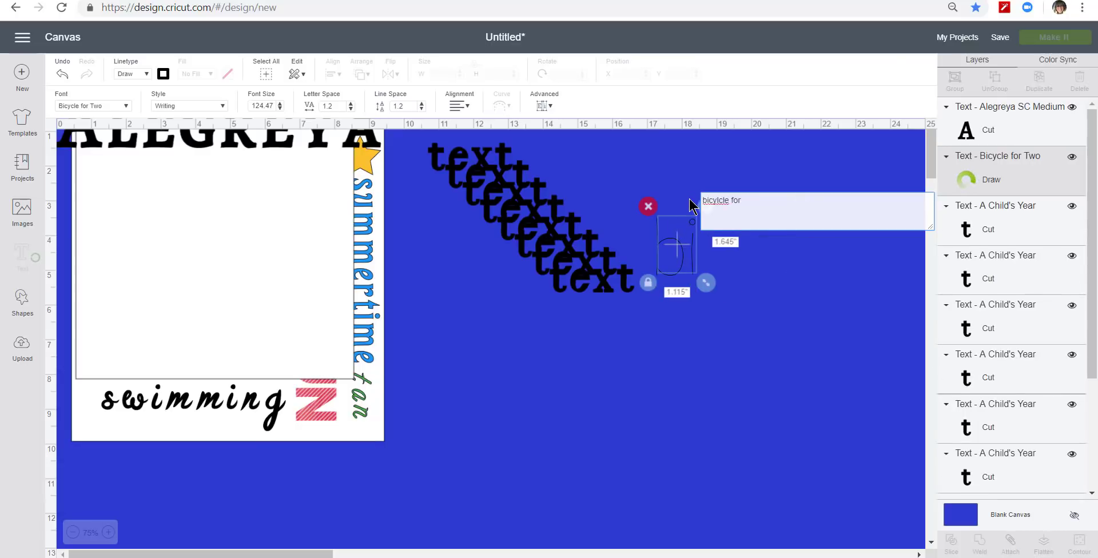
pyautogui.write(' two')
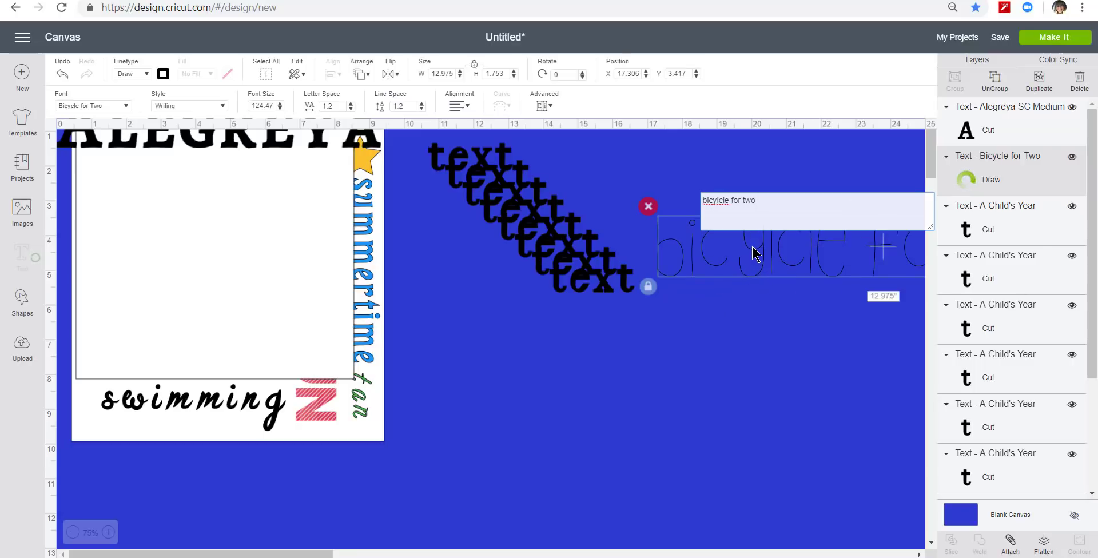
pyautogui.click(753, 253)
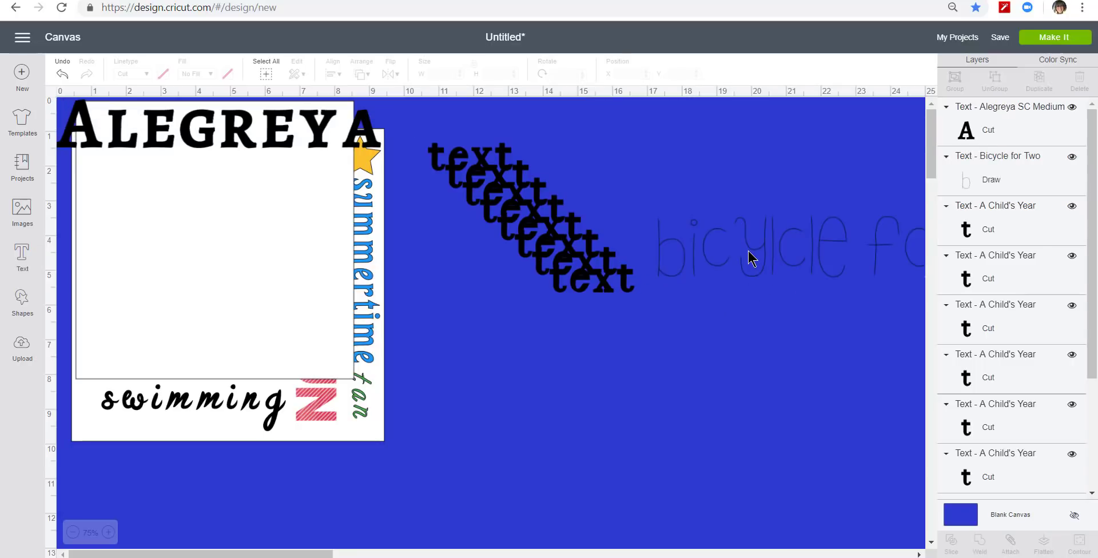
# Step: Move the "bicycle for two" text onto the white square below "Alegreya" and shrink it to about 5.8 inches wide
pyautogui.click(748, 246)
pyautogui.moveTo(748, 248); pyautogui.dragTo(111, 216)
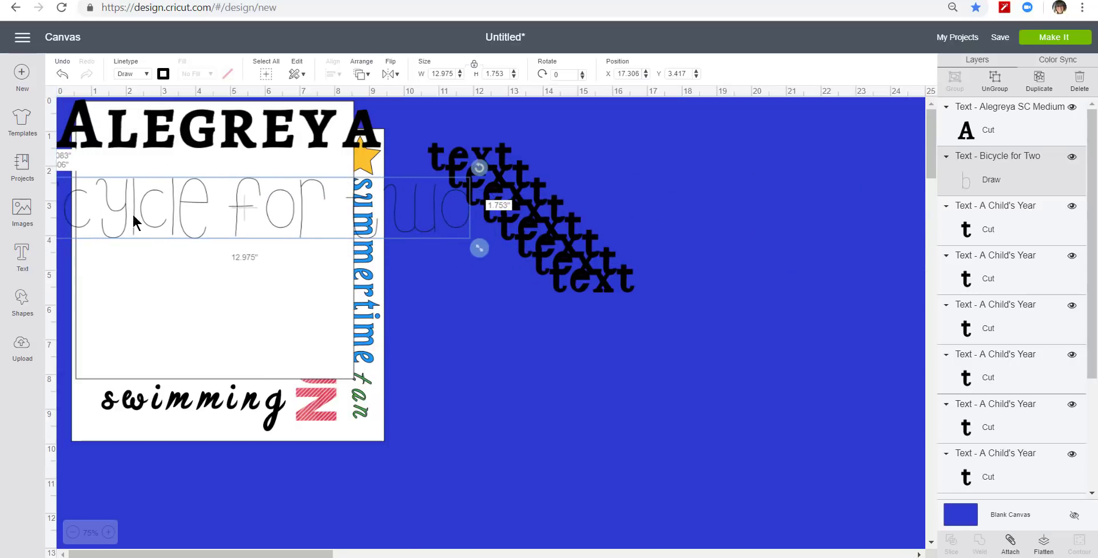
pyautogui.click(419, 240)
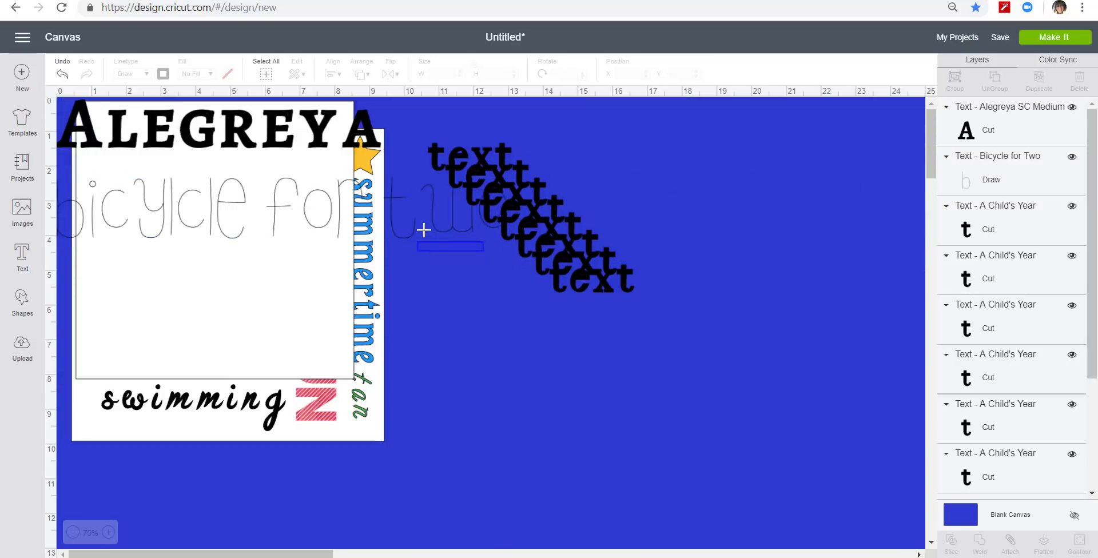
pyautogui.click(441, 234)
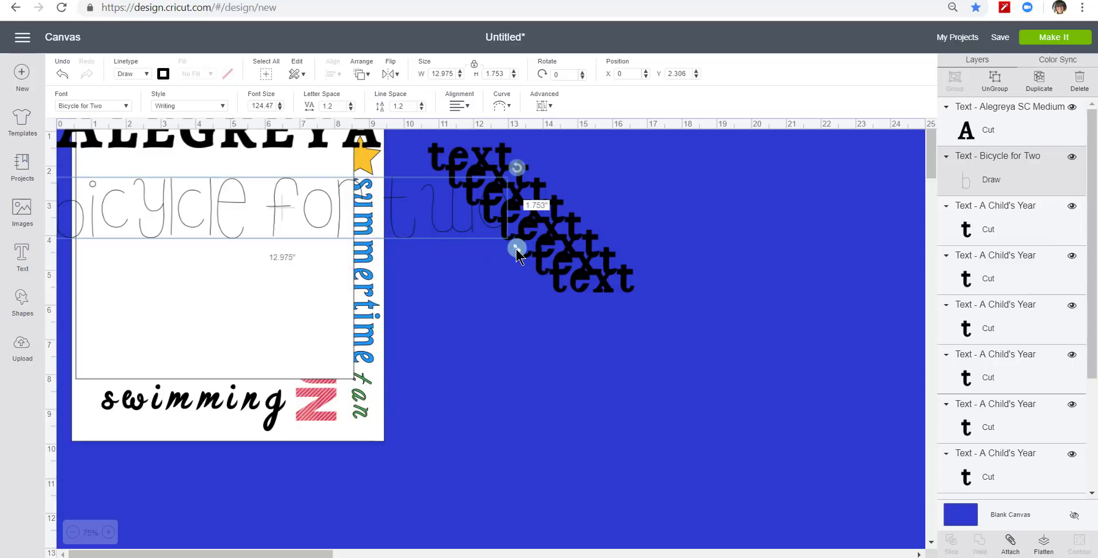
pyautogui.moveTo(469, 251); pyautogui.dragTo(208, 175)
# Step: Separate another "text" copy from the stack and set its font to Bank Gothic Std Light
pyautogui.moveTo(582, 284); pyautogui.dragTo(676, 202)
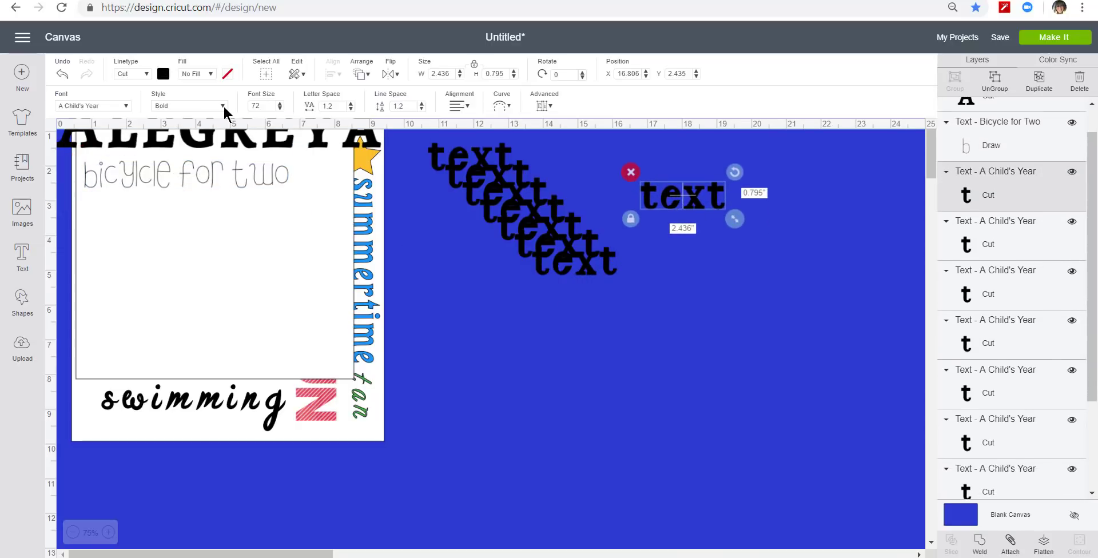
pyautogui.click(93, 104)
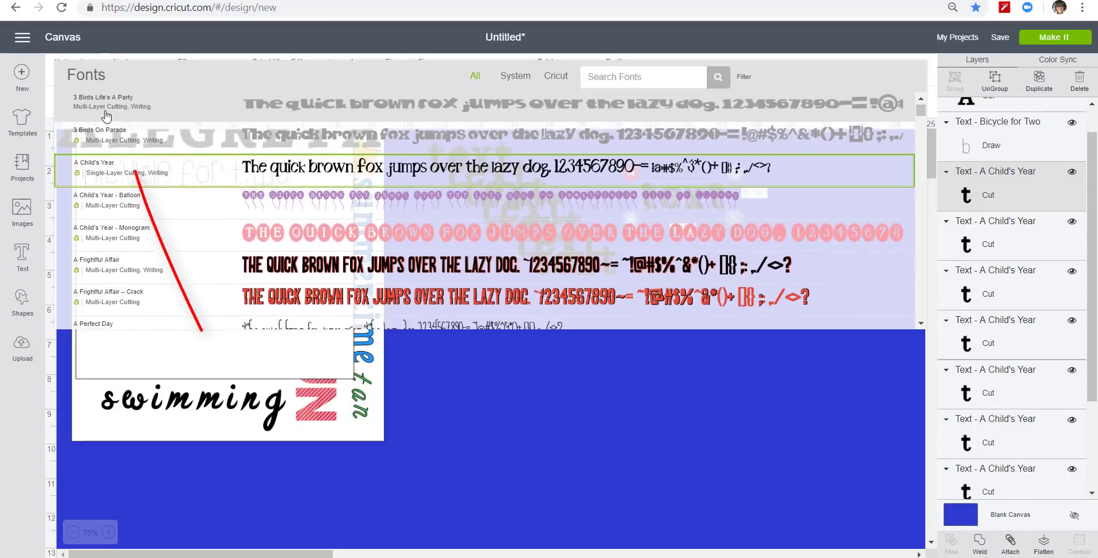
pyautogui.scroll(-15, 682, 264)
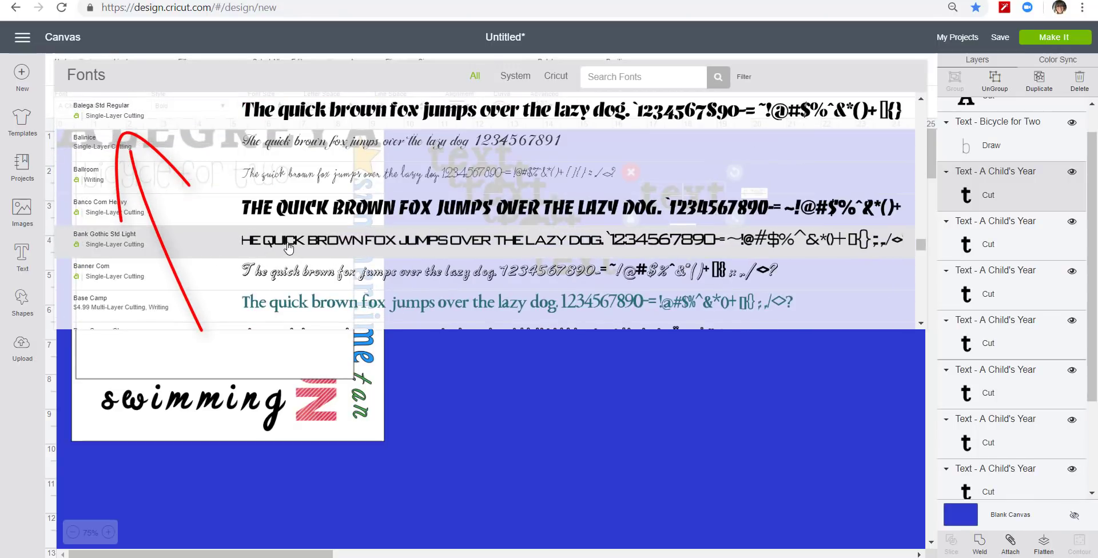
pyautogui.click(321, 241)
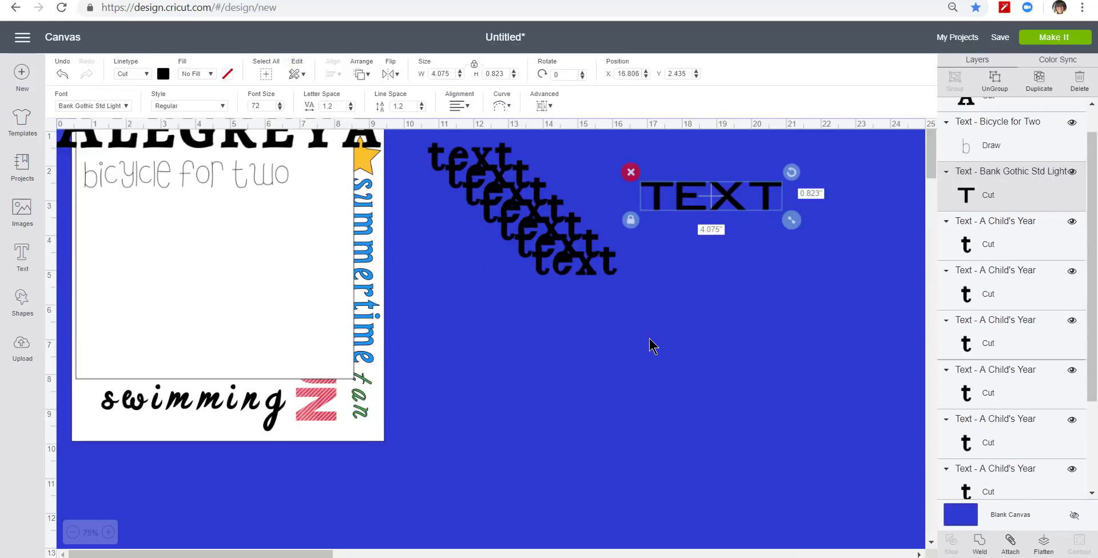
# Step: Replace the wording of the Bank Gothic text with "bank gothic"
pyautogui.doubleClick(721, 209)
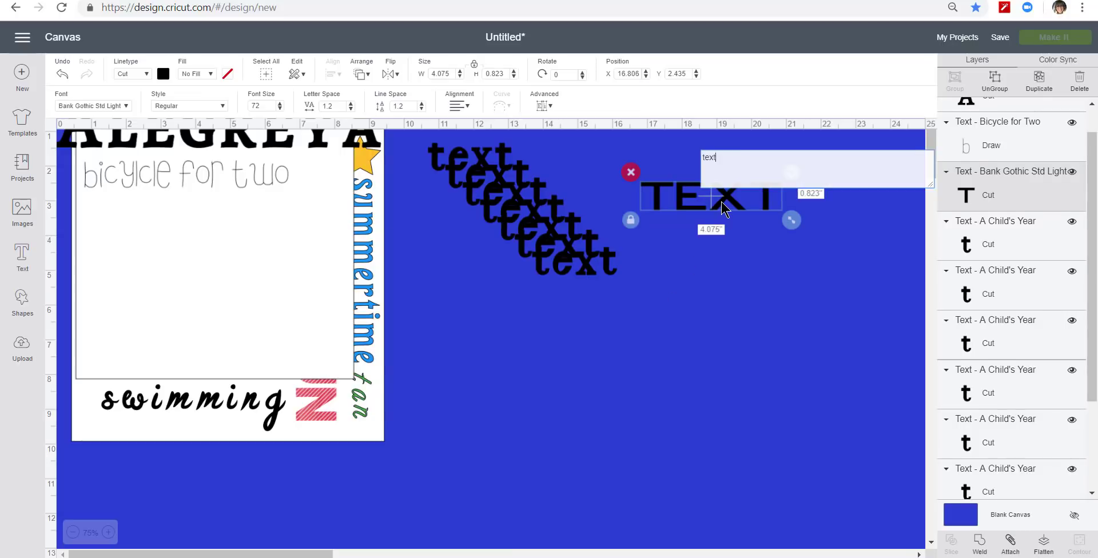
pyautogui.moveTo(731, 163); pyautogui.dragTo(689, 167)
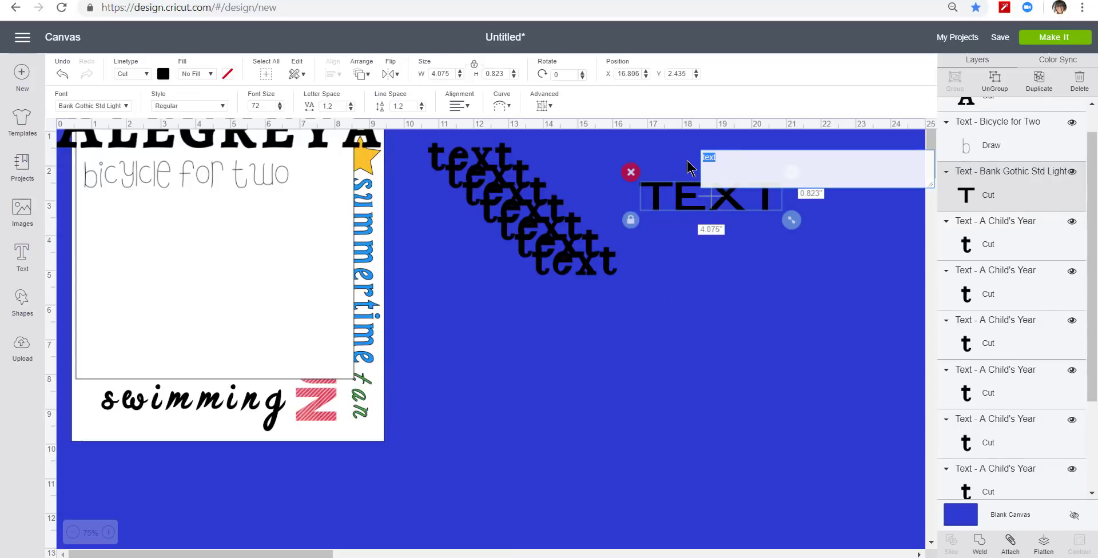
pyautogui.write('bank g')
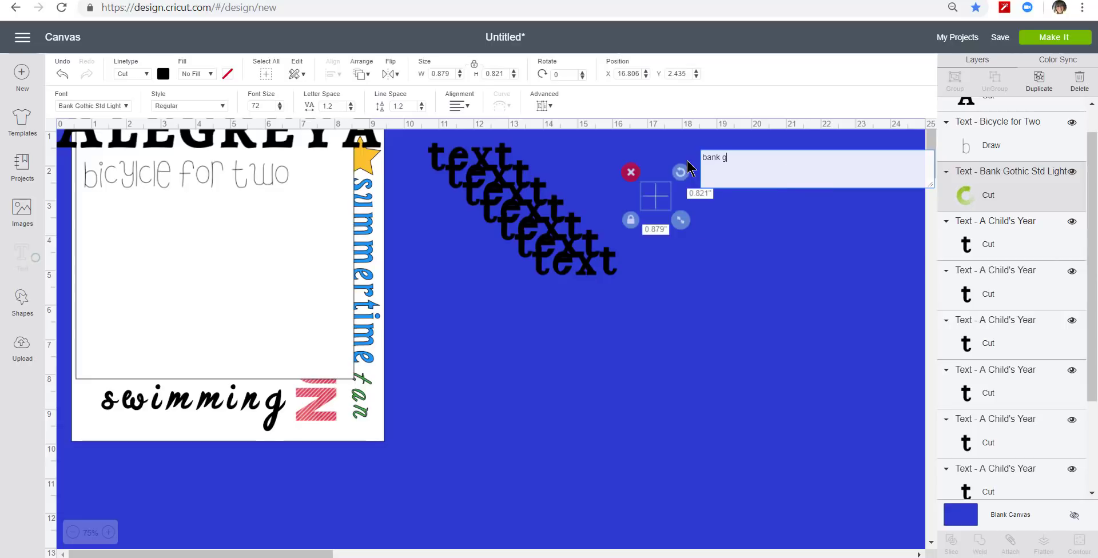
pyautogui.write('othic')
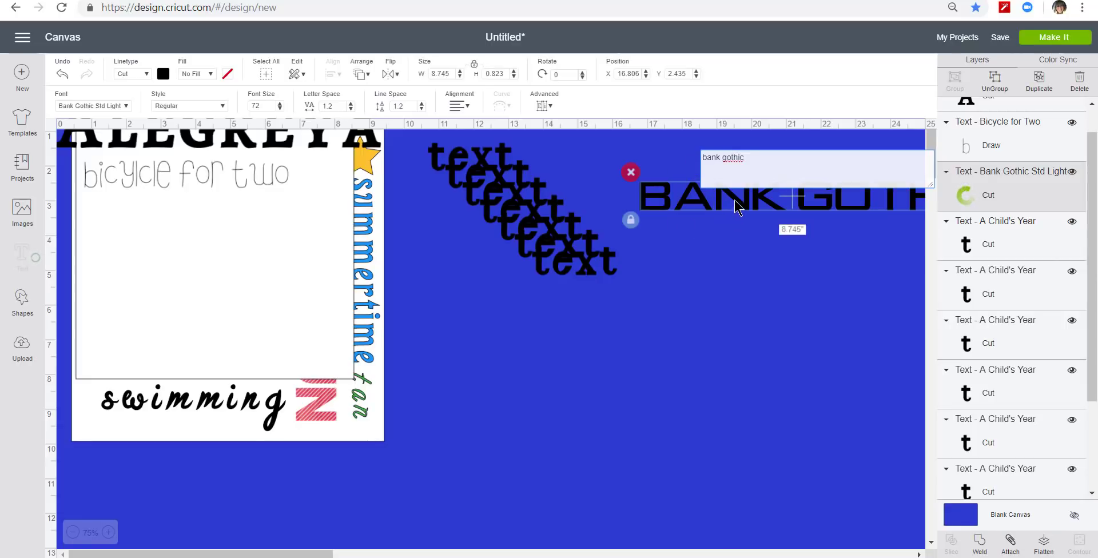
# Step: Move the "bank gothic" text onto the white square, below "bicycle for two"
pyautogui.moveTo(738, 198); pyautogui.dragTo(278, 221)
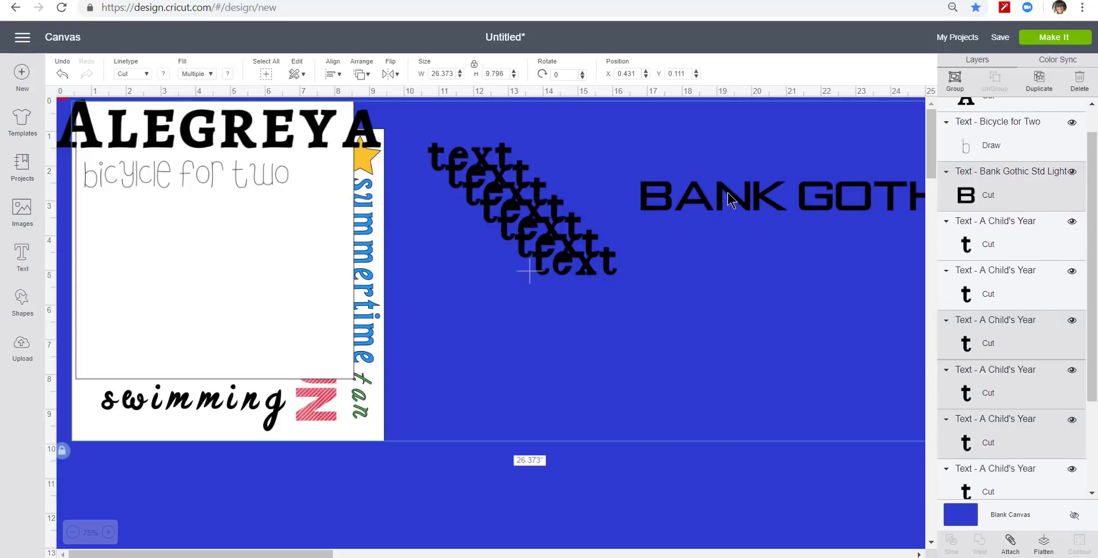
pyautogui.click(675, 444)
pyautogui.click(711, 207)
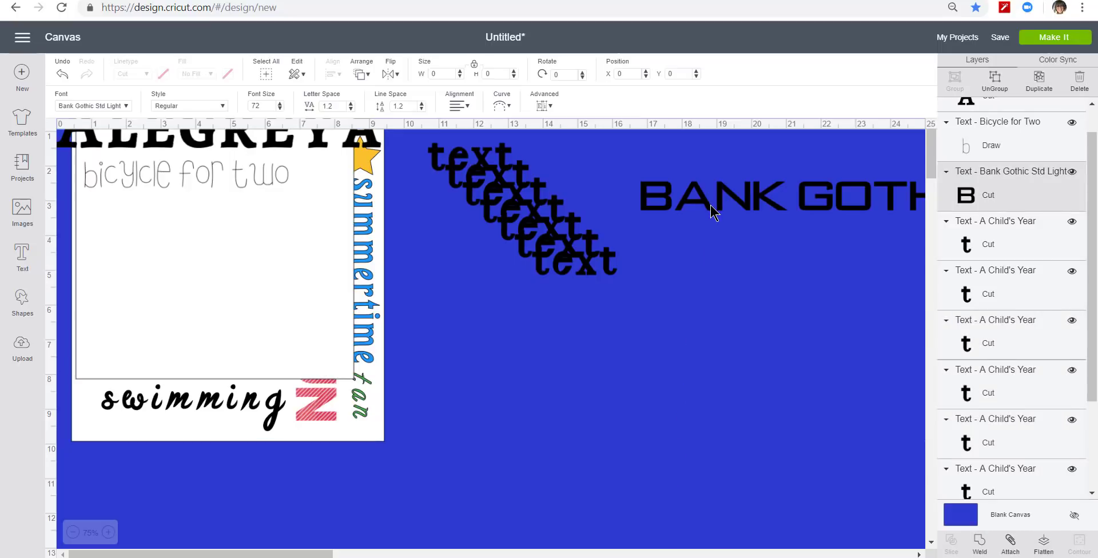
pyautogui.moveTo(712, 207); pyautogui.dragTo(181, 236)
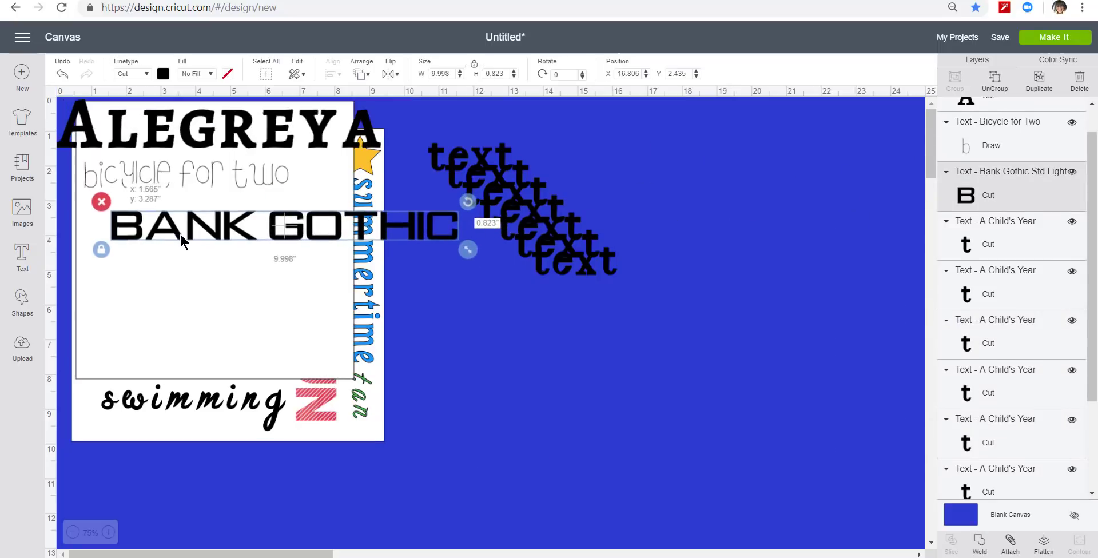
# Step: Delete all the remaining stacked "text" copies from the canvas
pyautogui.click(661, 317)
pyautogui.moveTo(661, 311); pyautogui.dragTo(647, 253)
pyautogui.click(569, 223)
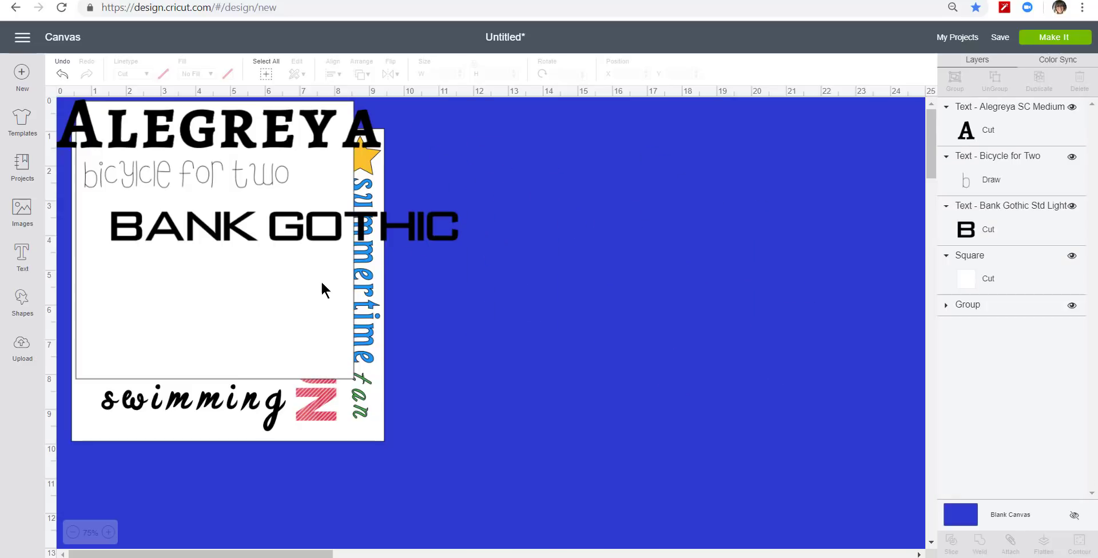
# Step: Move the white square off the sample design to an empty canvas area and place "bank gothic" over it
pyautogui.moveTo(289, 299); pyautogui.dragTo(764, 352)
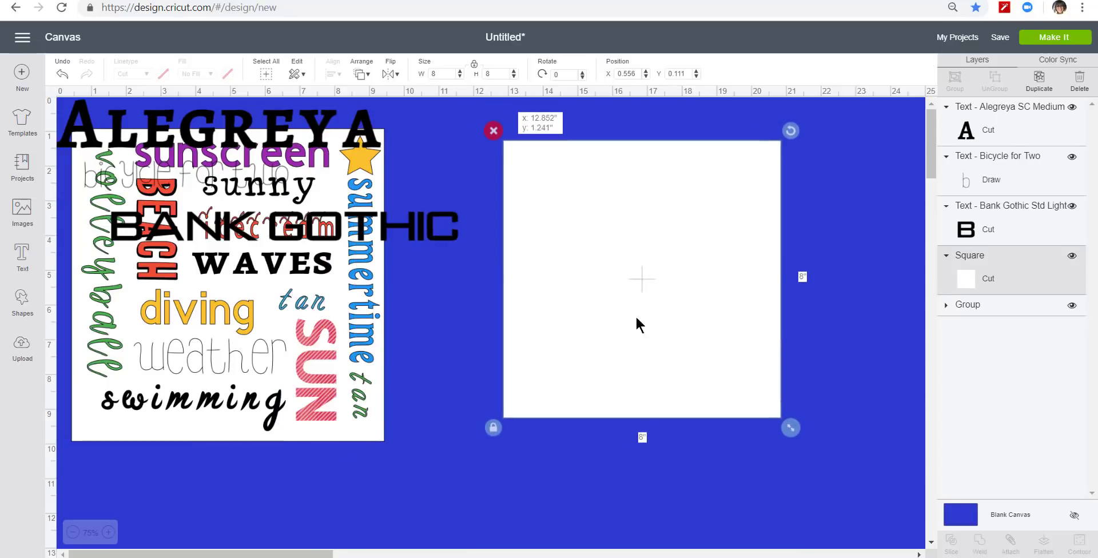
pyautogui.click(433, 239)
pyautogui.moveTo(433, 238); pyautogui.dragTo(785, 272)
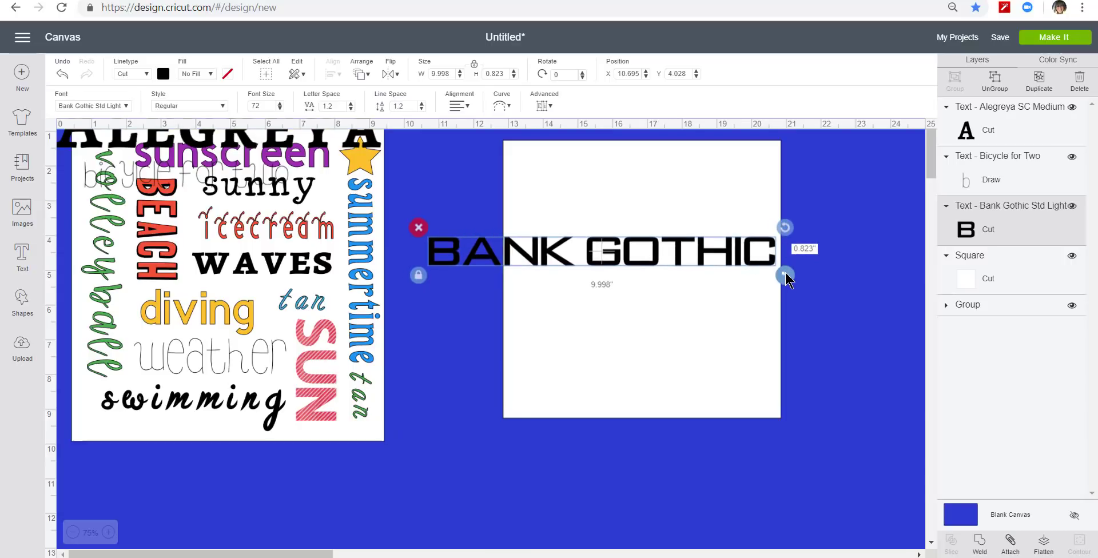
# Step: Rotate "bank gothic" about 90 degrees clockwise and shrink it to about 5.1 inches tall so it fits inside the white square
pyautogui.moveTo(785, 228); pyautogui.dragTo(632, 363)
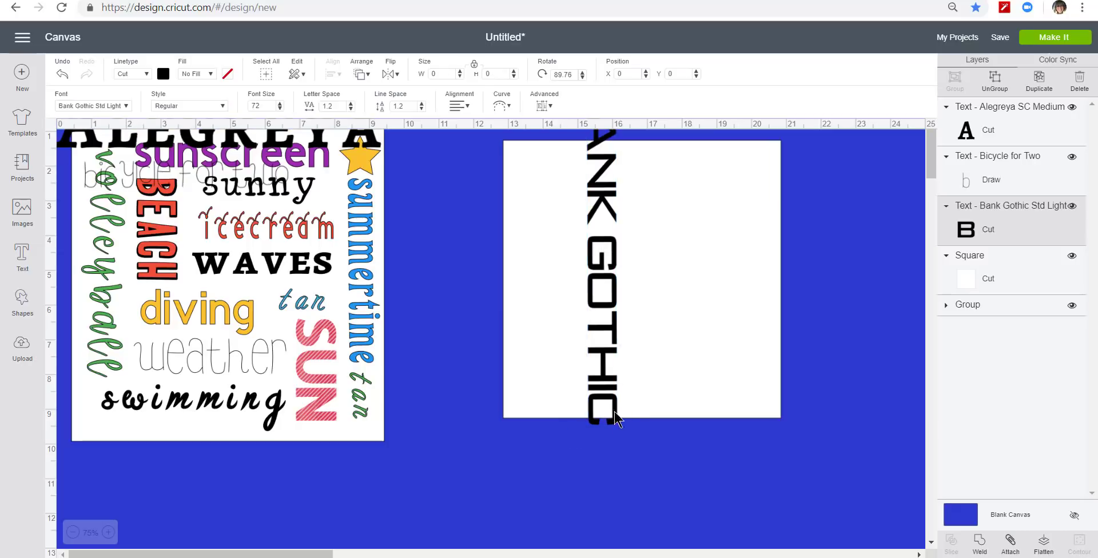
pyautogui.moveTo(627, 456); pyautogui.dragTo(610, 284)
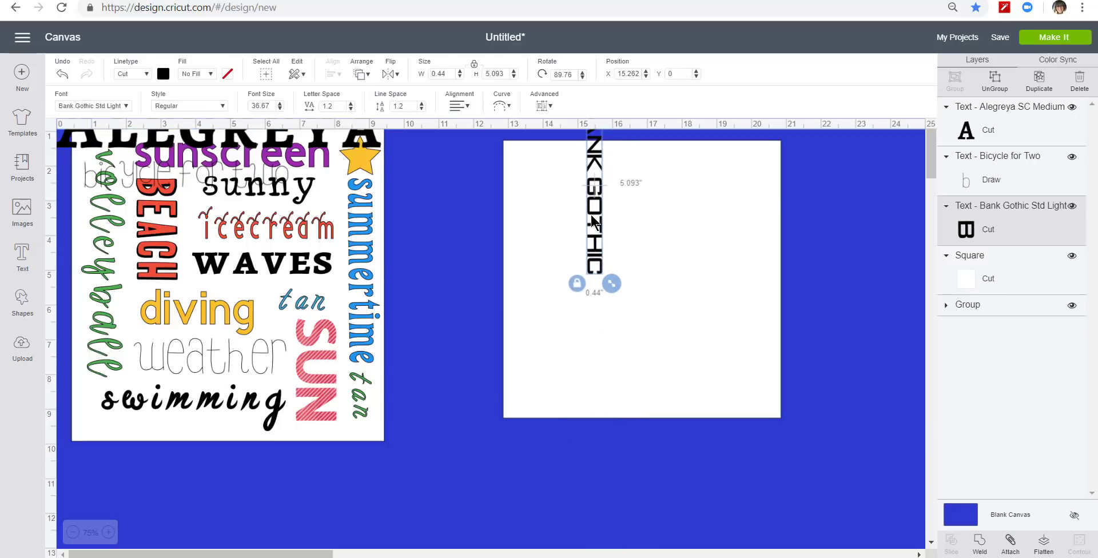
pyautogui.moveTo(594, 239); pyautogui.dragTo(601, 315)
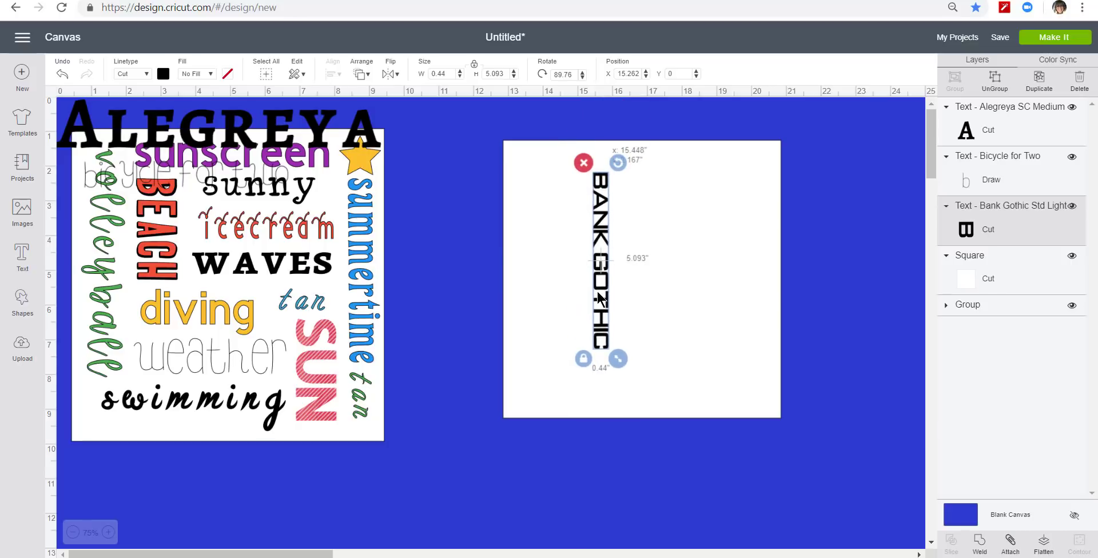
# Step: Unlock the proportions of "bank gothic", widen it to about 1.1 inches, and move it near the square's left edge
pyautogui.click(584, 359)
pyautogui.moveTo(618, 359); pyautogui.dragTo(643, 361)
pyautogui.moveTo(607, 293); pyautogui.dragTo(527, 307)
# Step: Recolor the "bank gothic" text red
pyautogui.click(164, 74)
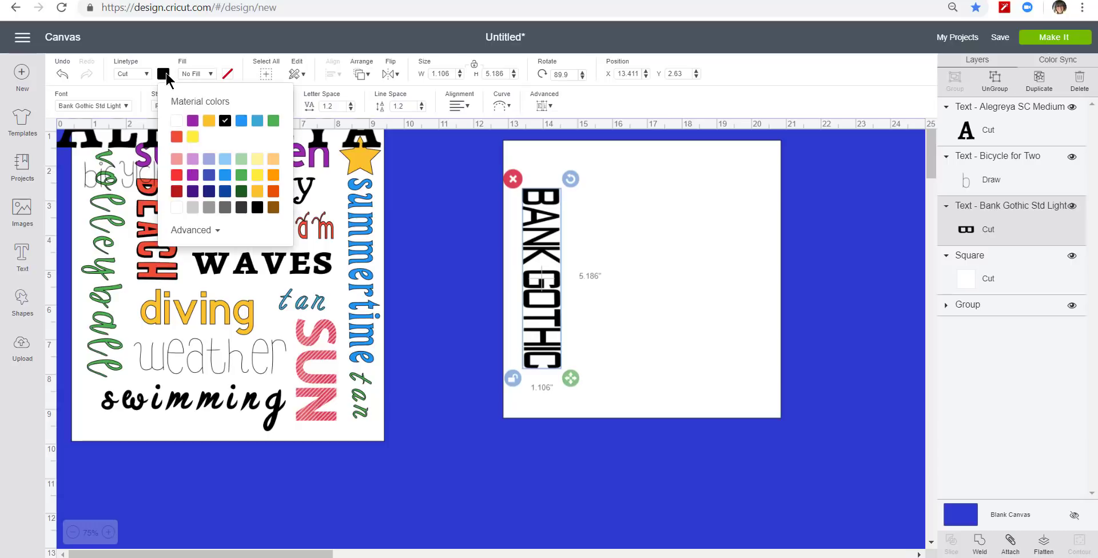
pyautogui.click(176, 175)
pyautogui.click(436, 443)
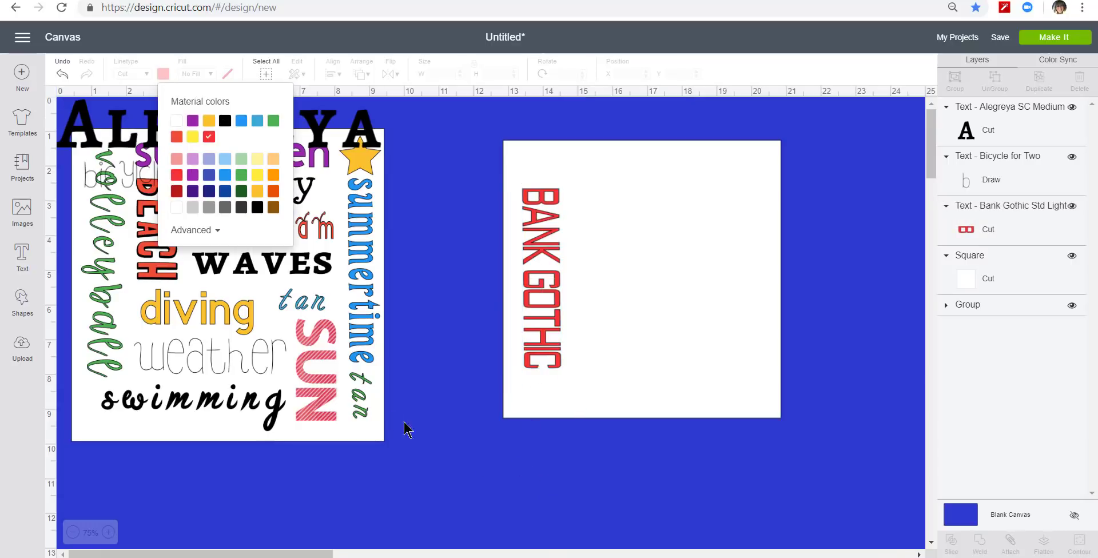
# Step: Shrink "Alegreya" to about 6.6 inches wide and position it along the white square's upper edge, shifting the square to fit
pyautogui.moveTo(285, 137); pyautogui.dragTo(688, 192)
pyautogui.moveTo(790, 217); pyautogui.dragTo(702, 201)
pyautogui.moveTo(591, 183)
pyautogui.mouseDown()
pyautogui.moveTo(620, 173)
pyautogui.moveTo(610, 189)
pyautogui.moveTo(574, 187)
pyautogui.mouseUp()
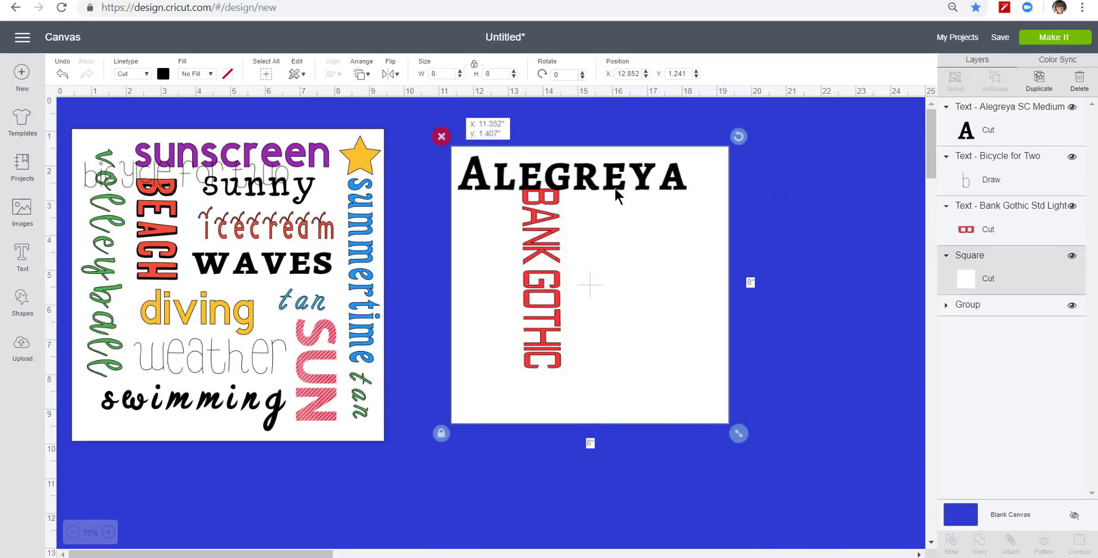
pyautogui.moveTo(642, 189); pyautogui.dragTo(656, 183)
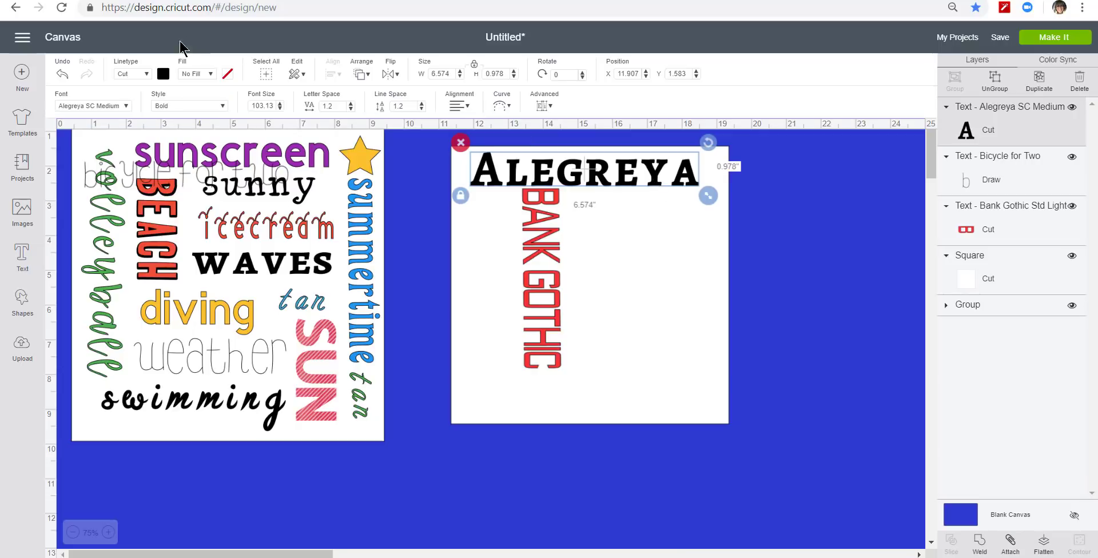
# Step: Recolor the "Alegreya" text blue
pyautogui.click(165, 72)
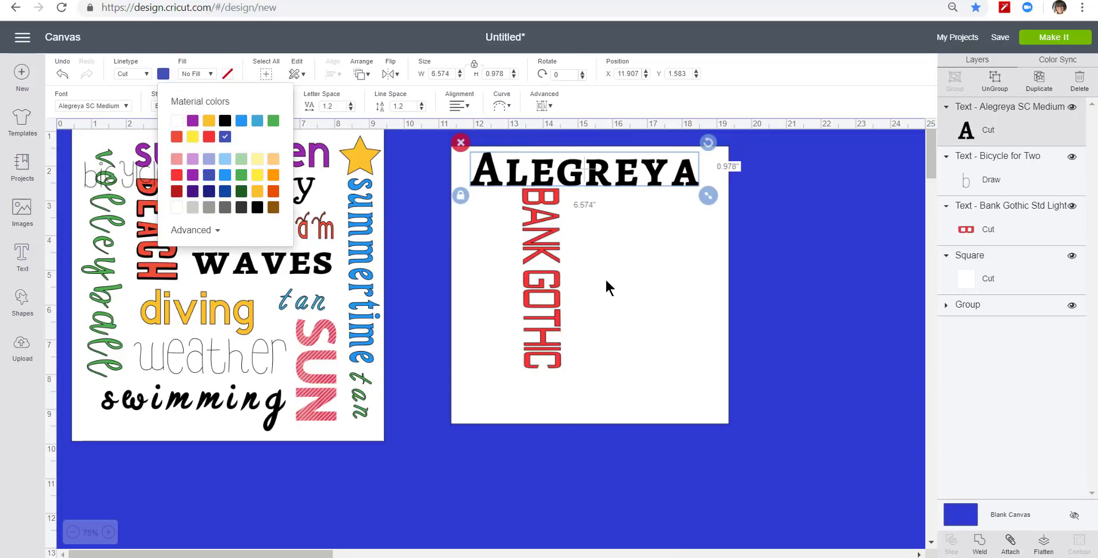
pyautogui.click(786, 302)
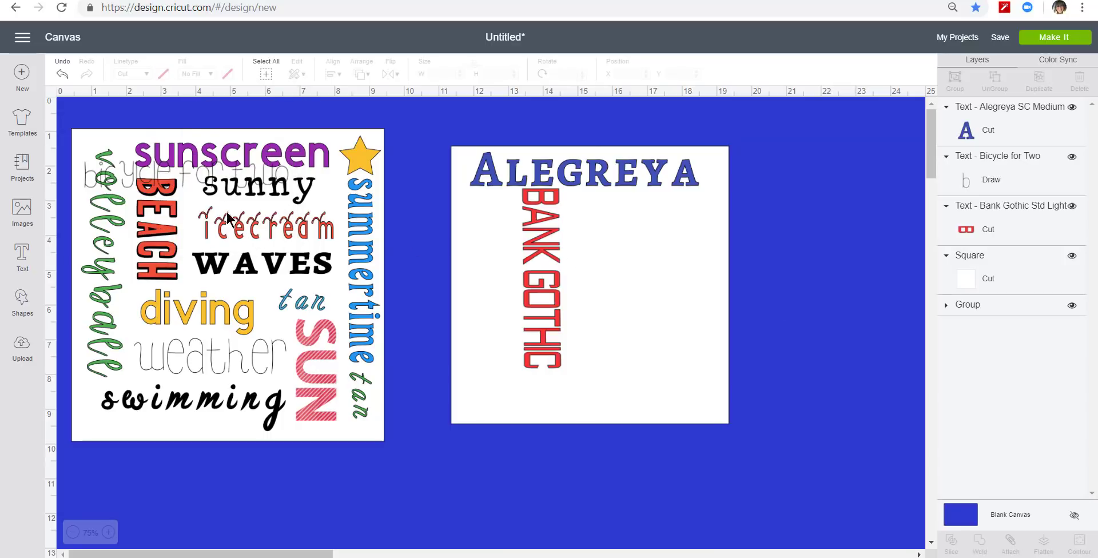
# Step: Move the grouped sample design lower on the canvas and bring "bicycle for two" onto the white square's lower edge
pyautogui.moveTo(199, 166); pyautogui.dragTo(216, 298)
pyautogui.moveTo(192, 182); pyautogui.dragTo(622, 390)
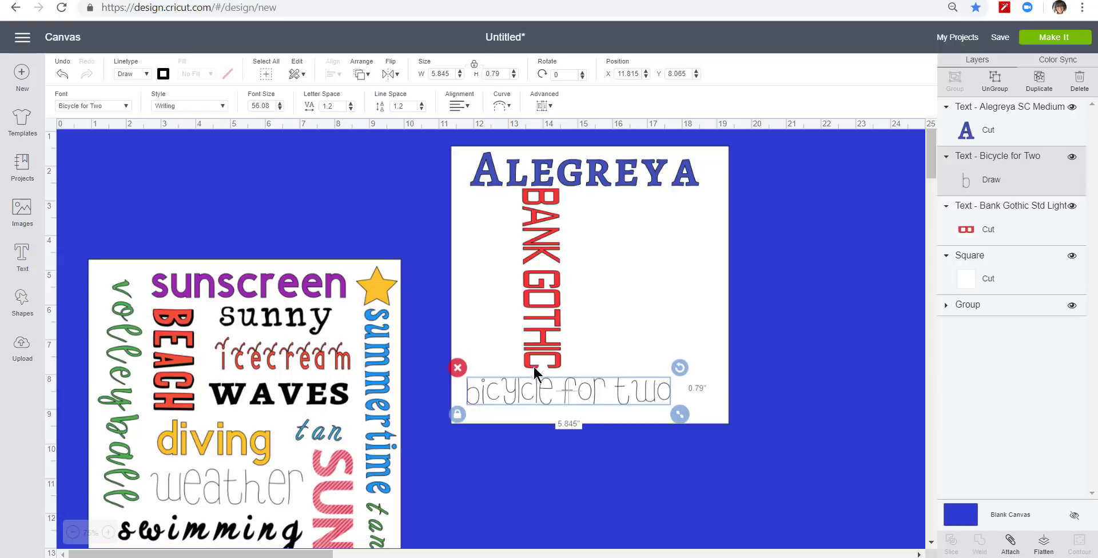
# Step: Move "bank gothic" closer to the square's left edge and fit "bicycle for two" beside it at about 4.7 inches wide
pyautogui.moveTo(541, 298); pyautogui.dragTo(492, 300)
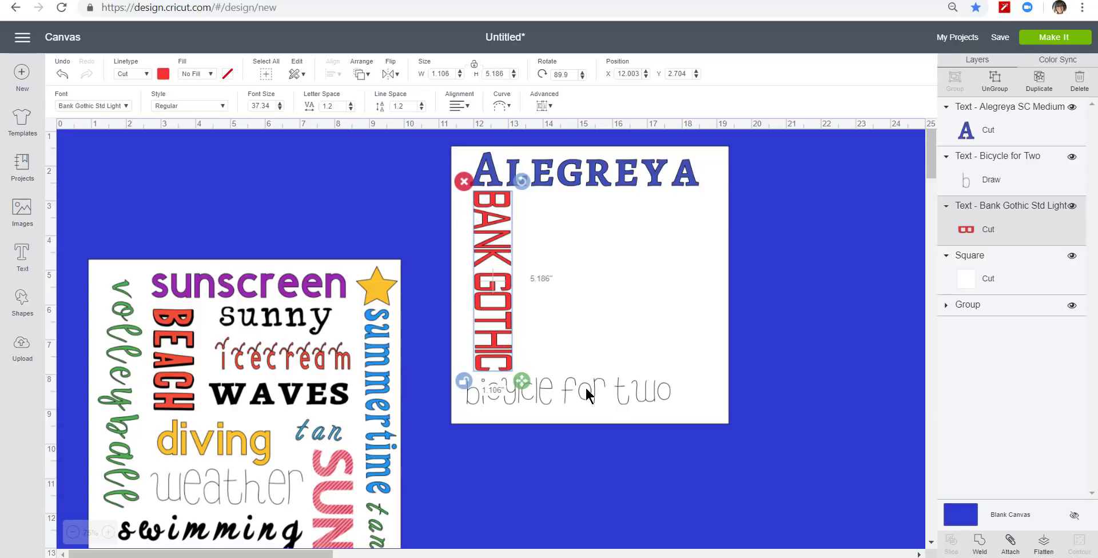
pyautogui.moveTo(586, 388); pyautogui.dragTo(634, 321)
pyautogui.moveTo(727, 345); pyautogui.dragTo(686, 339)
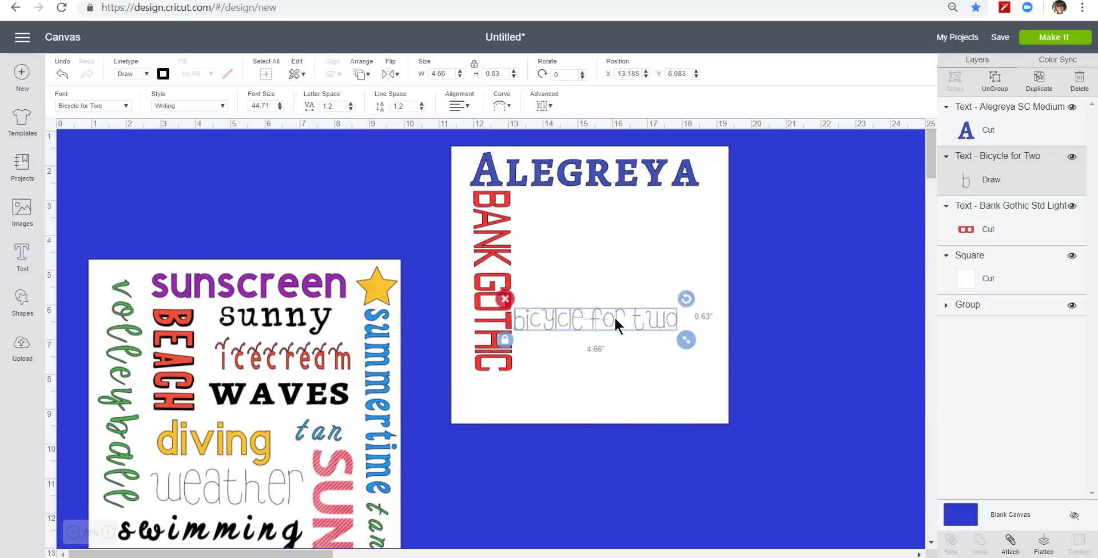
# Step: Place "bicycle for two" directly beneath "Alegreya" and shift "bank gothic" lower along the square's left edge
pyautogui.moveTo(612, 317); pyautogui.dragTo(625, 208)
pyautogui.moveTo(498, 290); pyautogui.dragTo(493, 312)
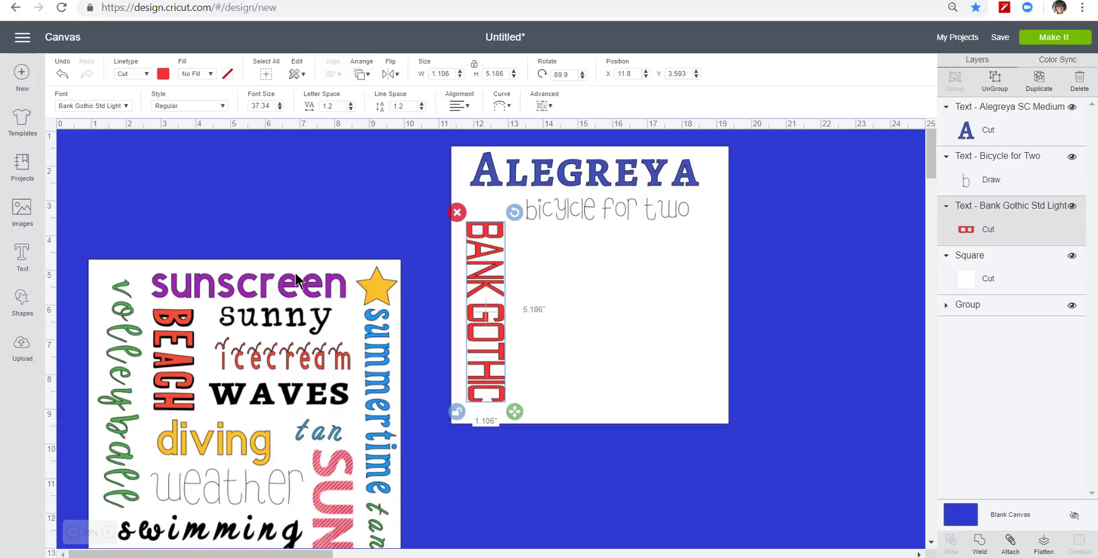
pyautogui.click(703, 376)
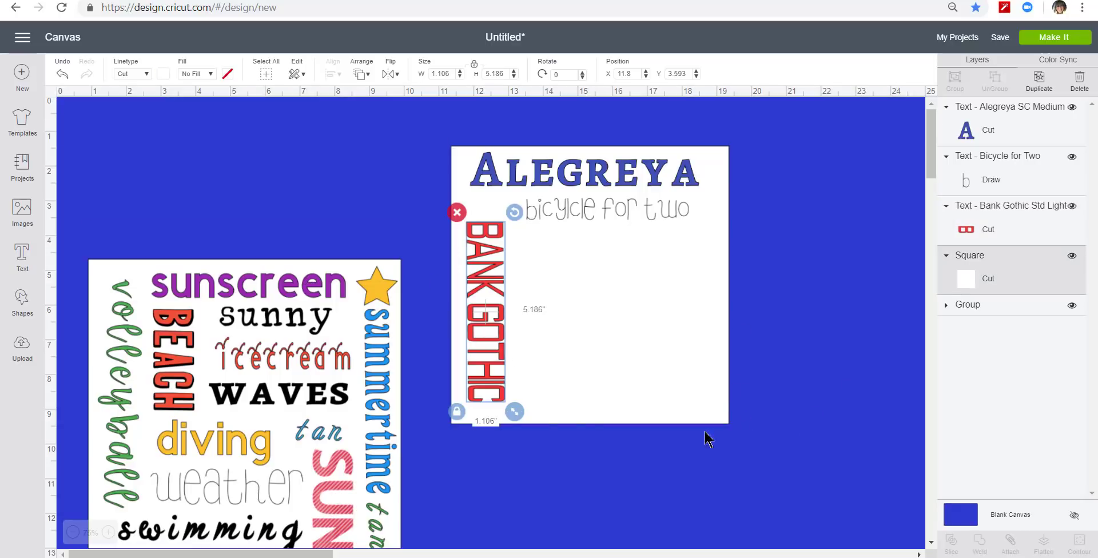
pyautogui.click(791, 354)
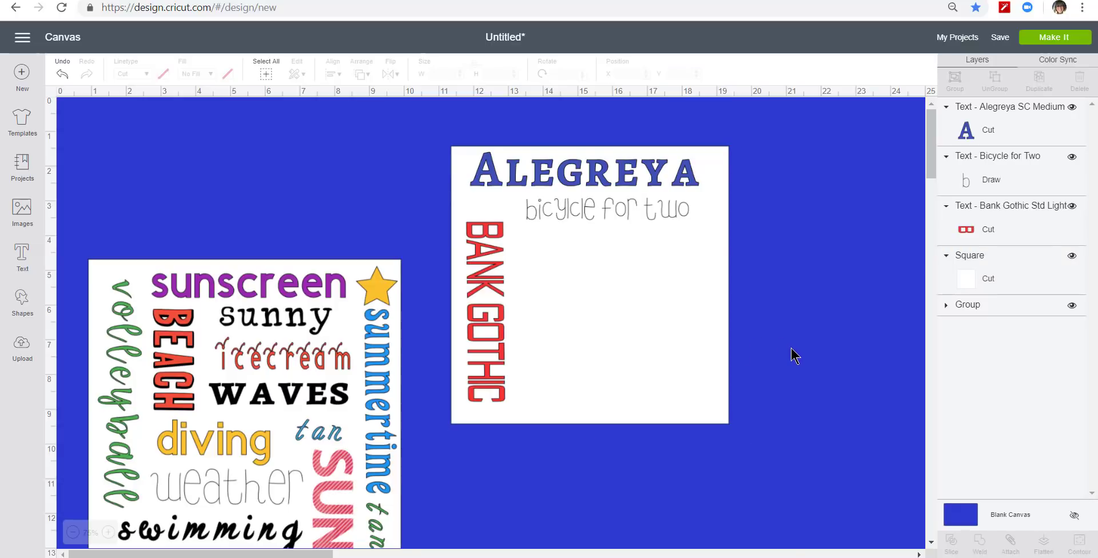
# Step: Delete the white square together with its three words, and move the grouped sample design to the cleared middle of the canvas
pyautogui.moveTo(471, 138); pyautogui.dragTo(780, 443)
pyautogui.press('Delete')
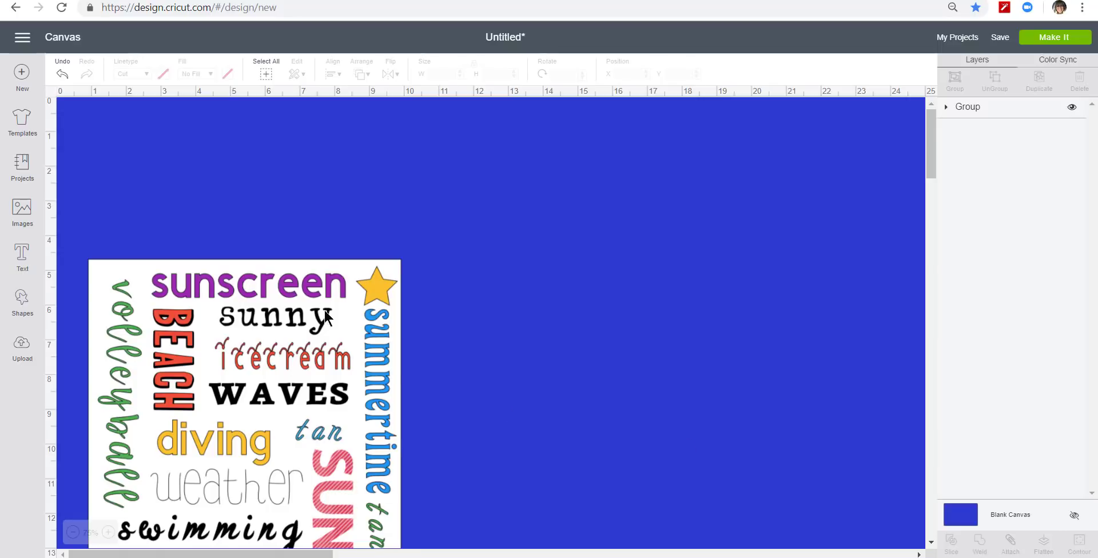
pyautogui.moveTo(344, 277); pyautogui.dragTo(490, 173)
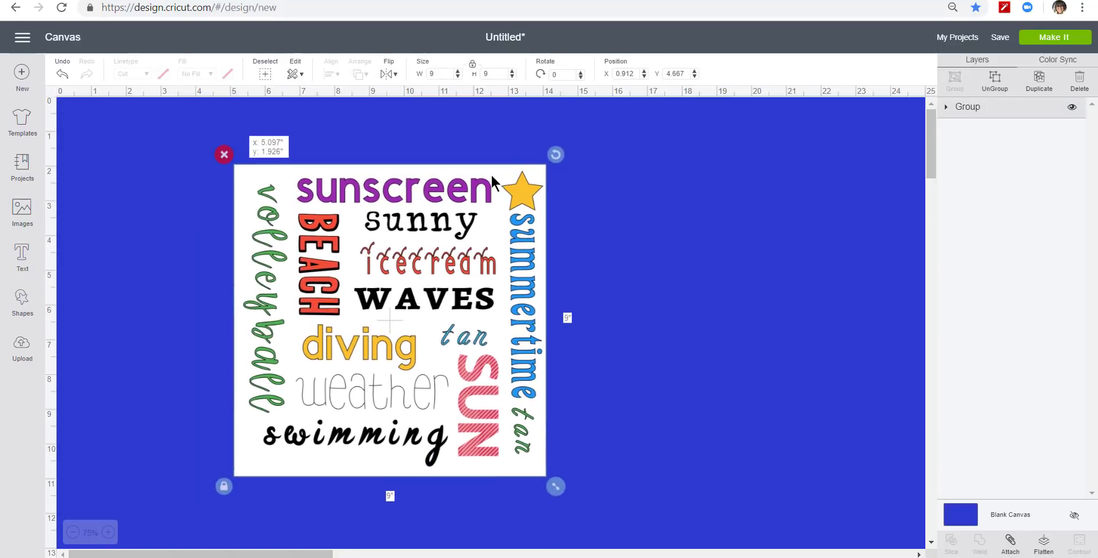
pyautogui.click(634, 280)
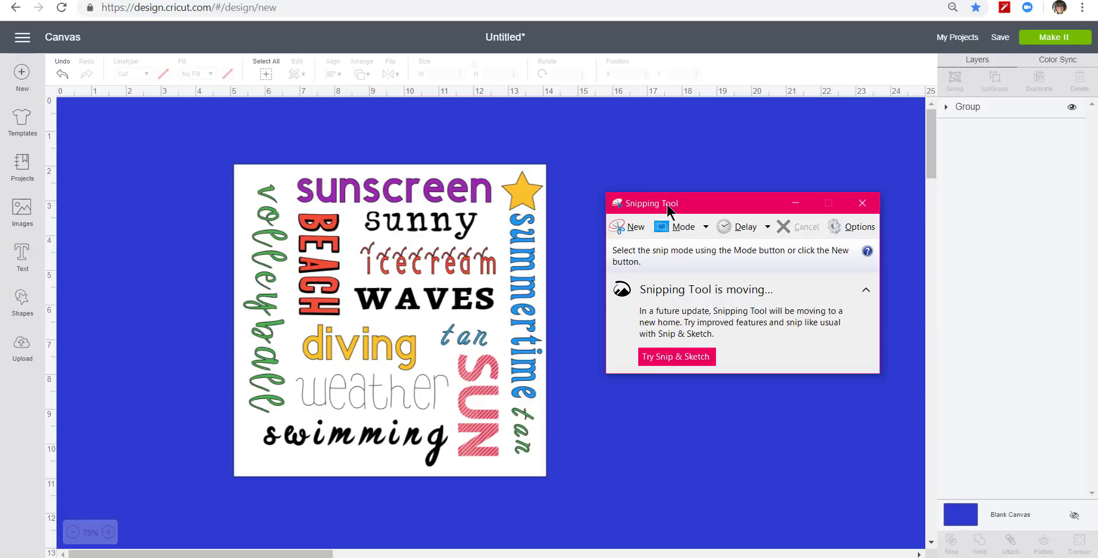
# Step: Capture a rectangular snip of the white word art square and open the Save As dialog for the PNG
pyautogui.click(618, 222)
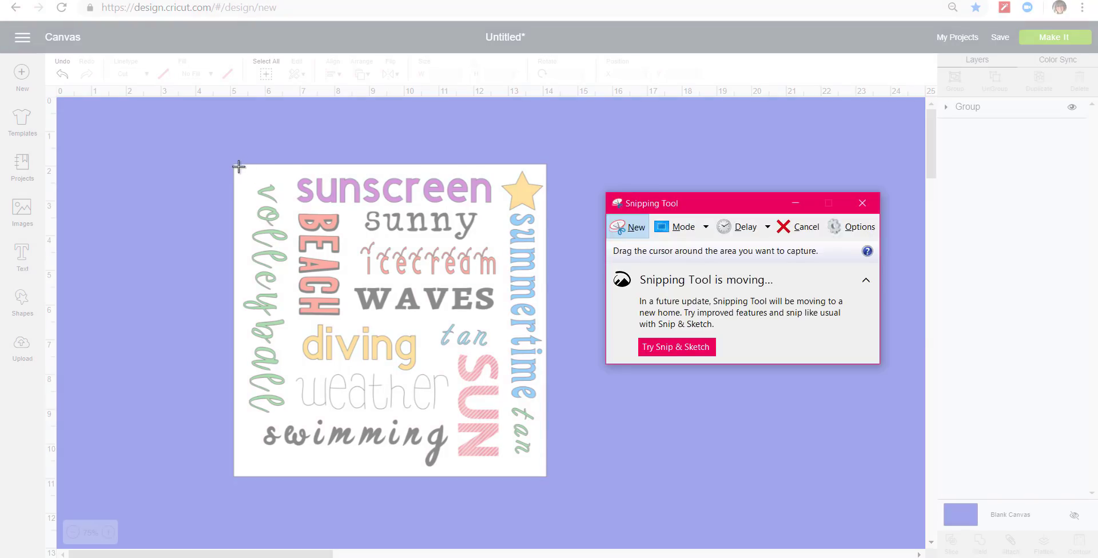
pyautogui.moveTo(237, 164); pyautogui.dragTo(547, 475)
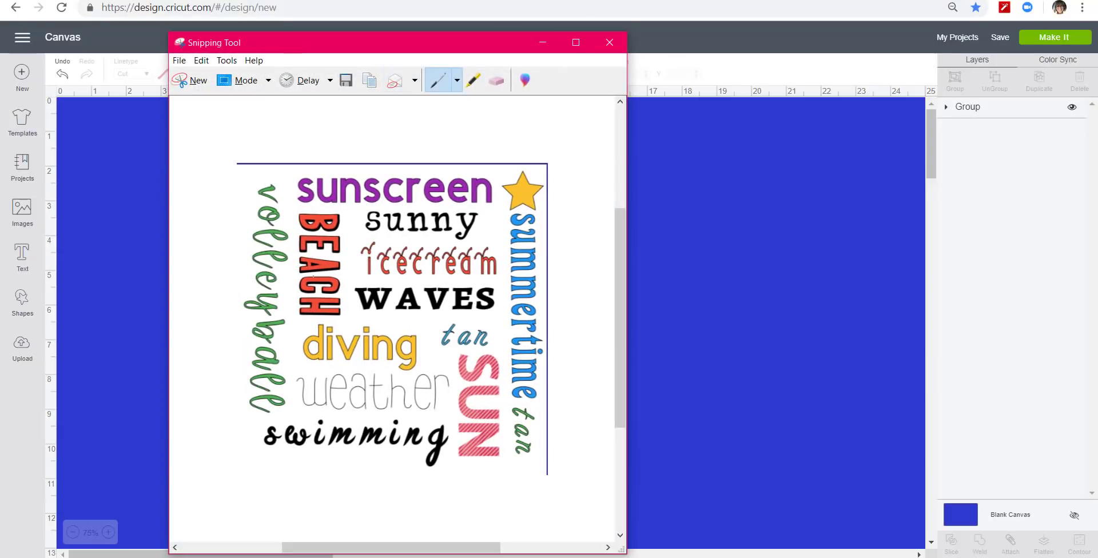
pyautogui.click(179, 61)
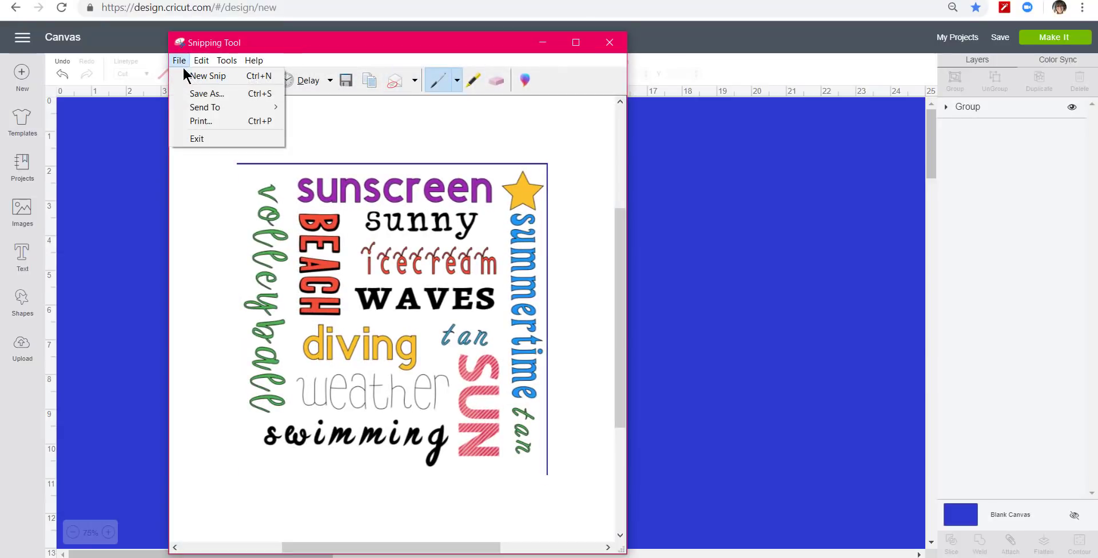
pyautogui.click(197, 93)
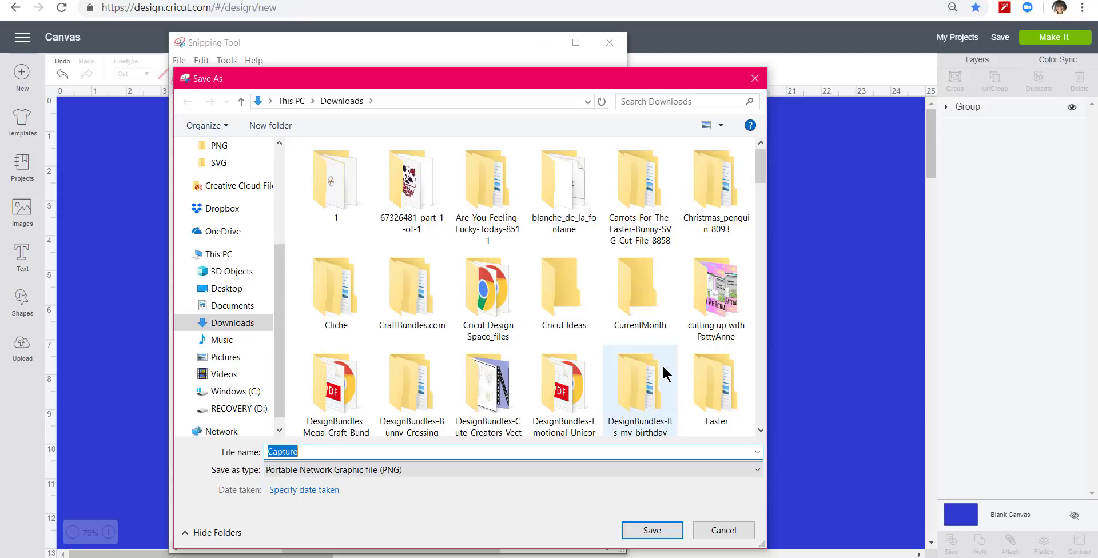
pyautogui.click(755, 78)
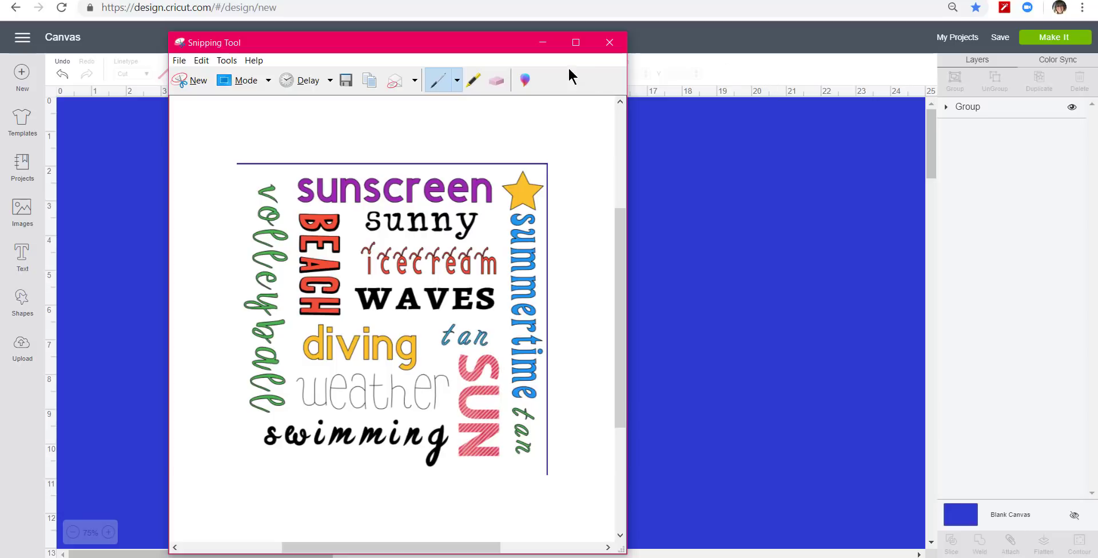
# Step: Move the snip window higher on the screen, and close the Snipping Tool without saving the capture
pyautogui.moveTo(477, 47); pyautogui.dragTo(440, 15)
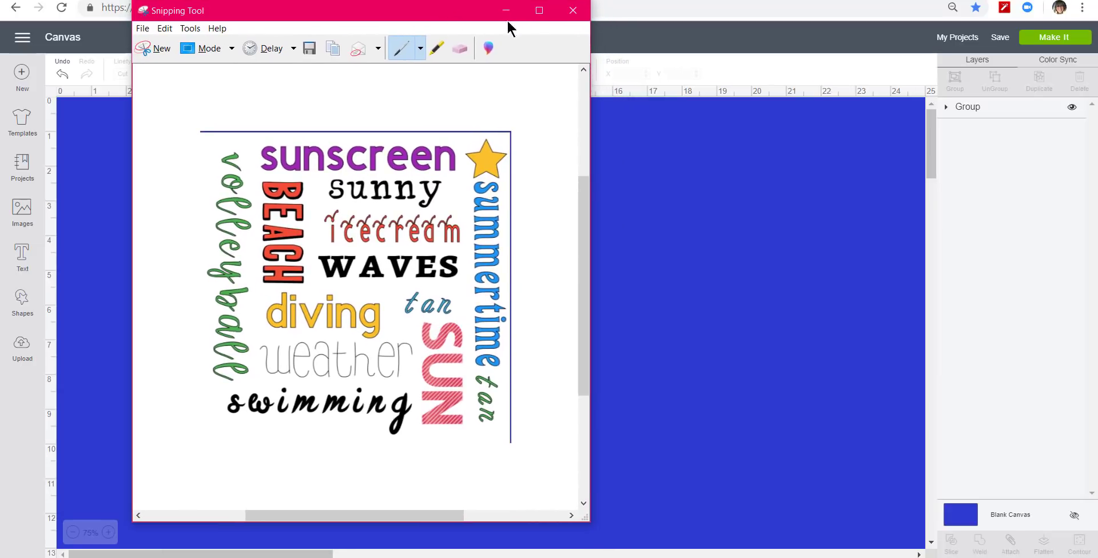
pyautogui.click(573, 12)
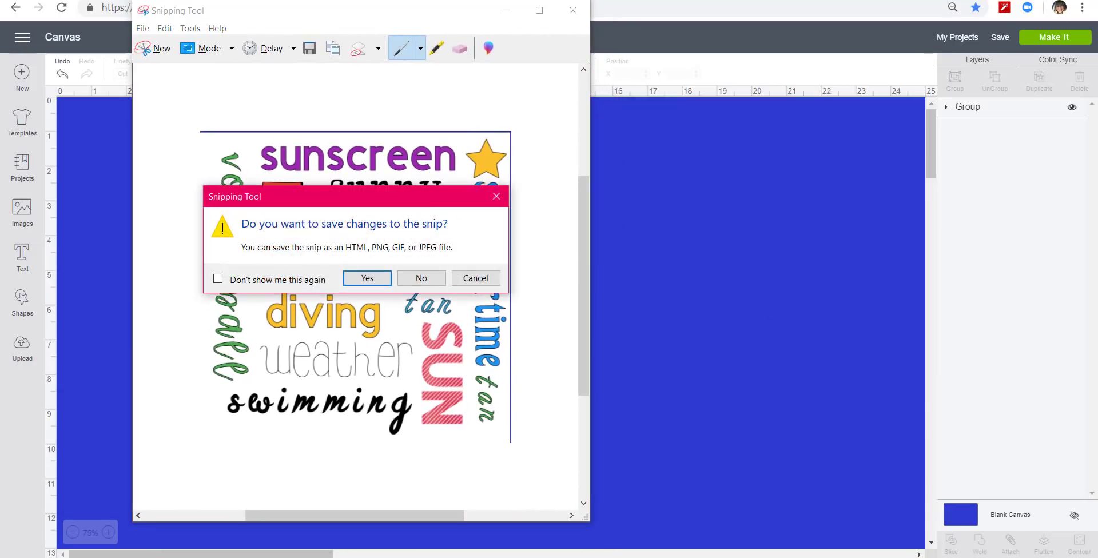
pyautogui.click(421, 278)
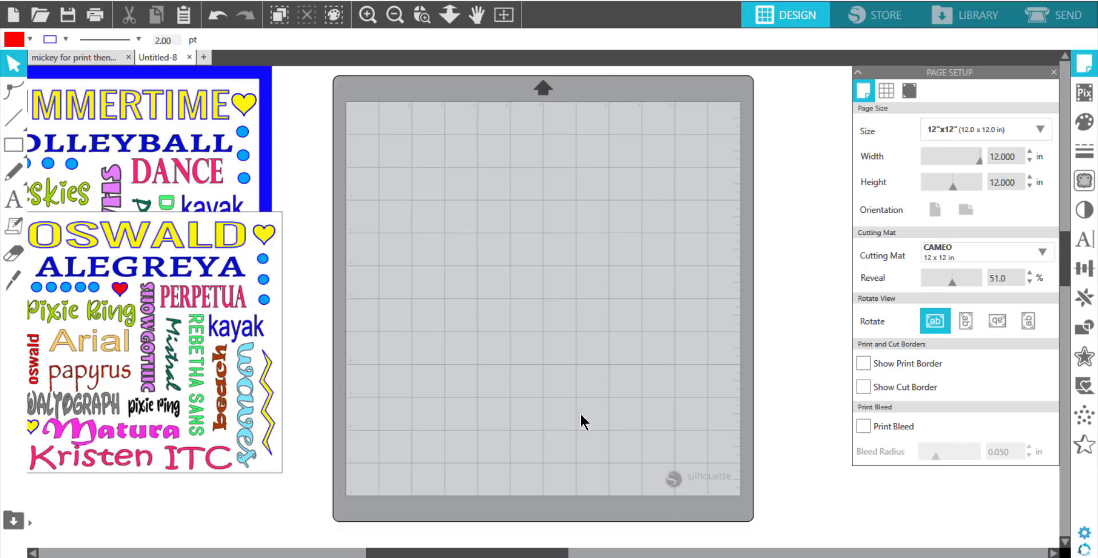
# Step: In Silhouette Studio, show the Summertime and Oswald sample squares on the mat, and move both off it below the blue rectangle
pyautogui.moveTo(176, 227); pyautogui.dragTo(542, 151)
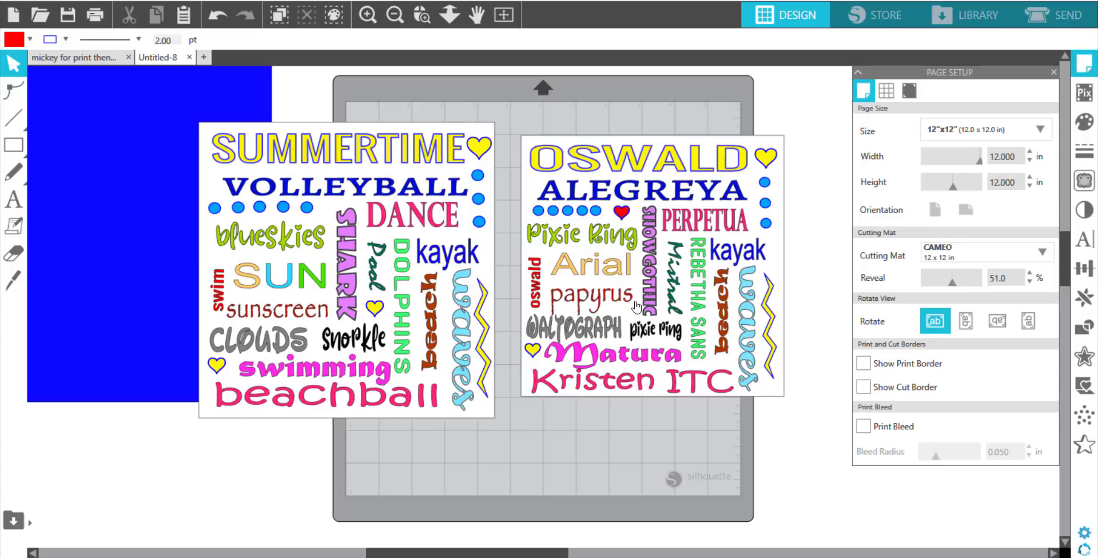
pyautogui.moveTo(369, 151); pyautogui.dragTo(188, 289)
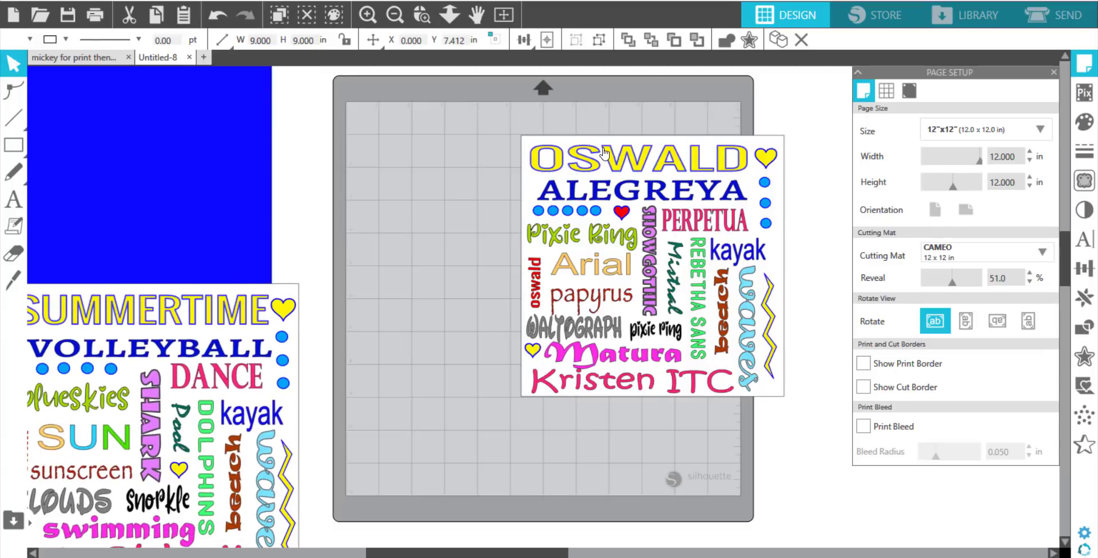
pyautogui.moveTo(604, 152); pyautogui.dragTo(186, 210)
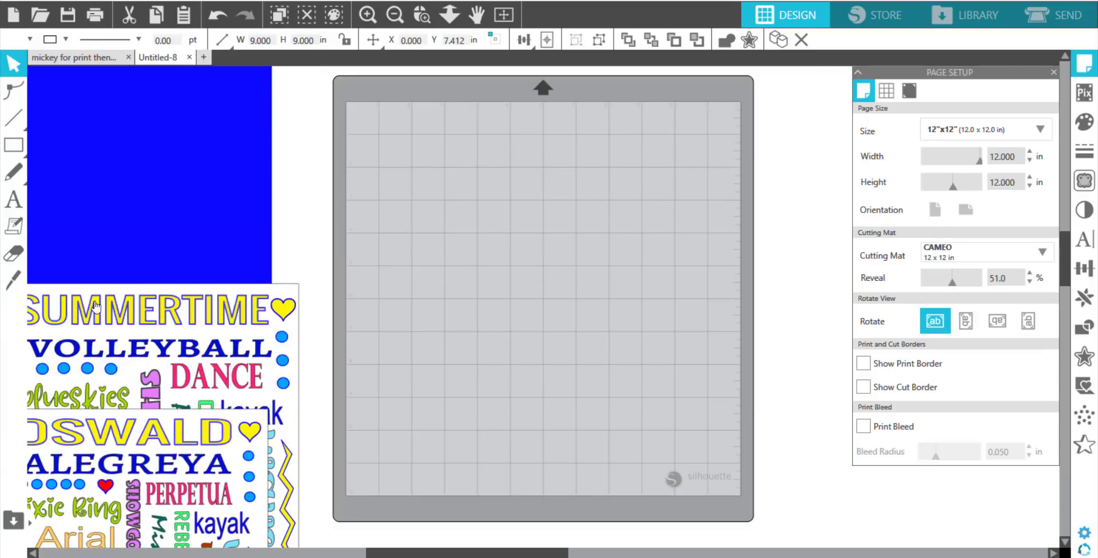
pyautogui.moveTo(104, 301); pyautogui.dragTo(105, 426)
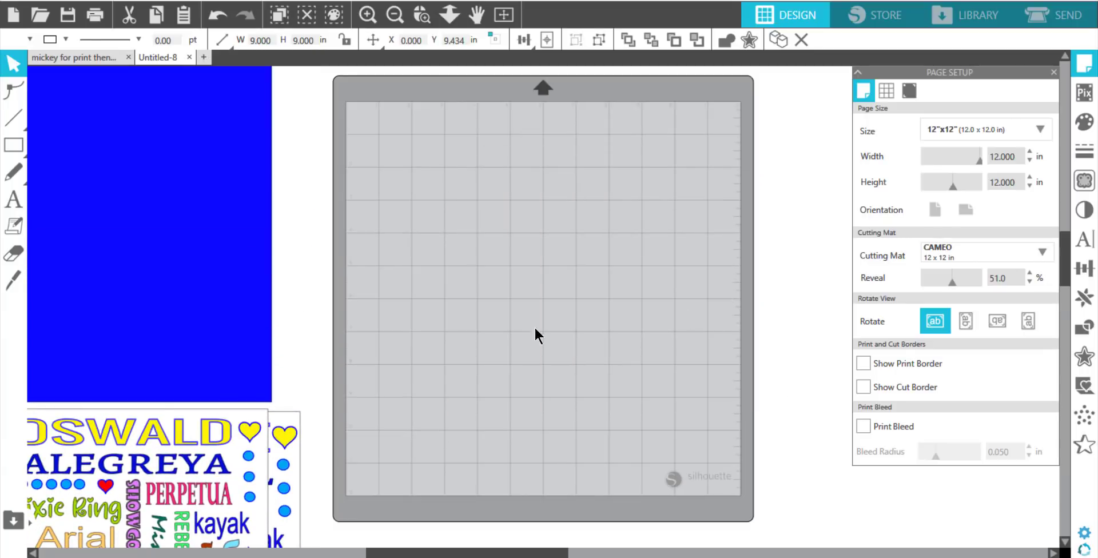
pyautogui.click(666, 215)
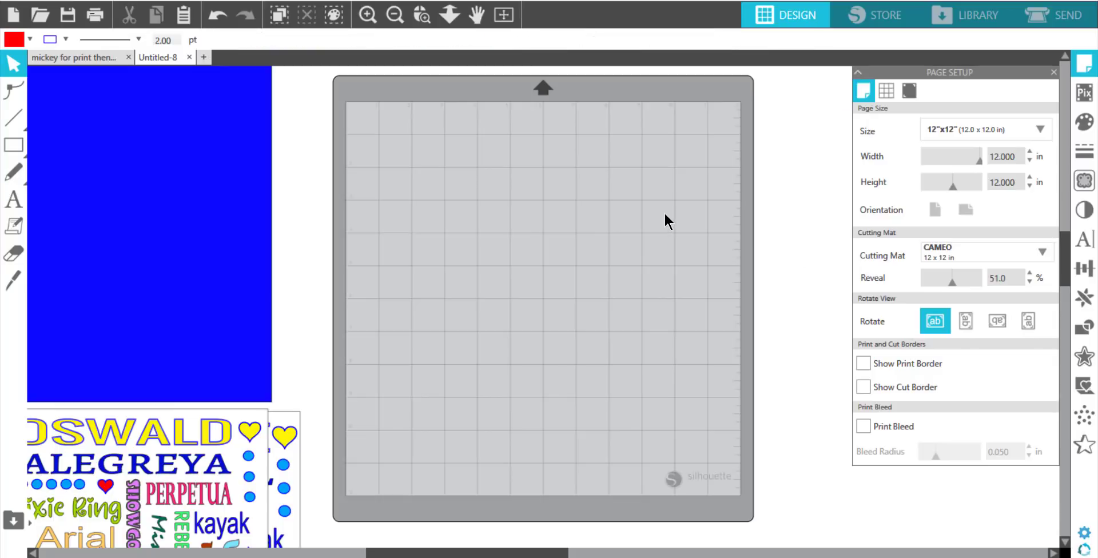
# Step: Draw a rectangle about 7.5 by 6.7 inches on the cutting mat and select it
pyautogui.moveTo(19, 152)
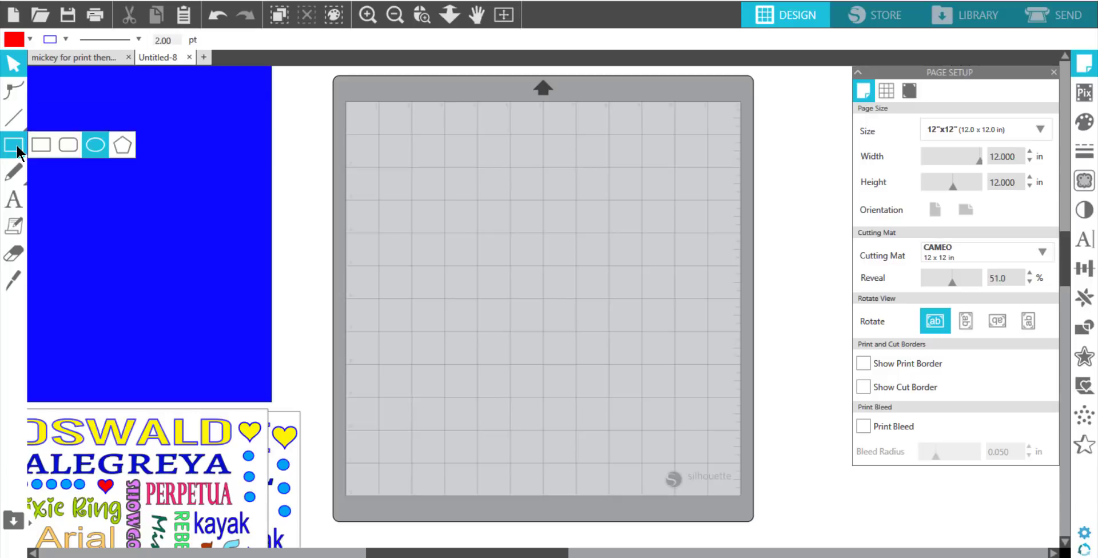
pyautogui.click(41, 144)
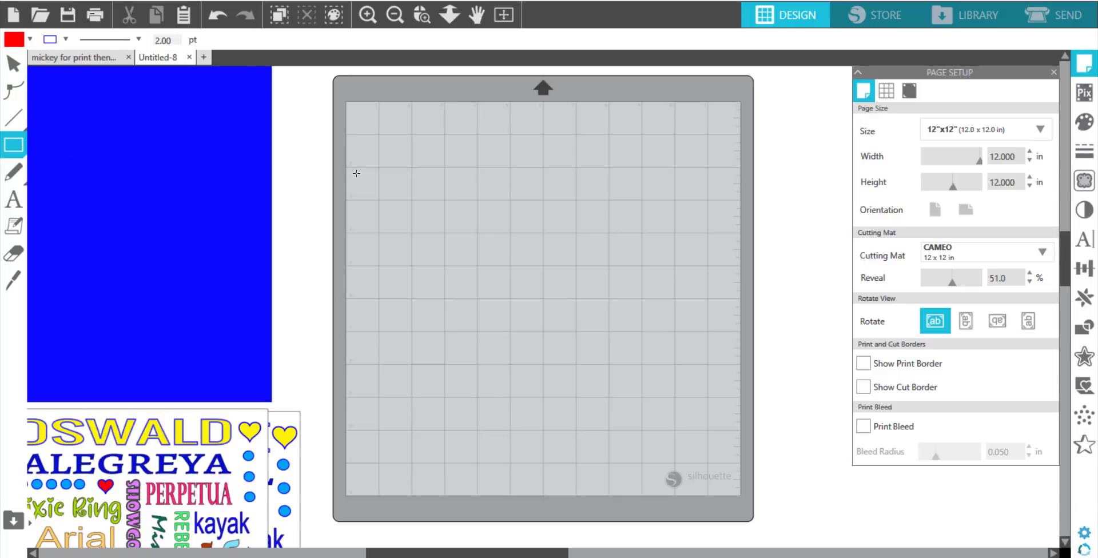
pyautogui.moveTo(469, 140)
pyautogui.mouseDown()
pyautogui.moveTo(581, 336)
pyautogui.moveTo(714, 359)
pyautogui.mouseUp()
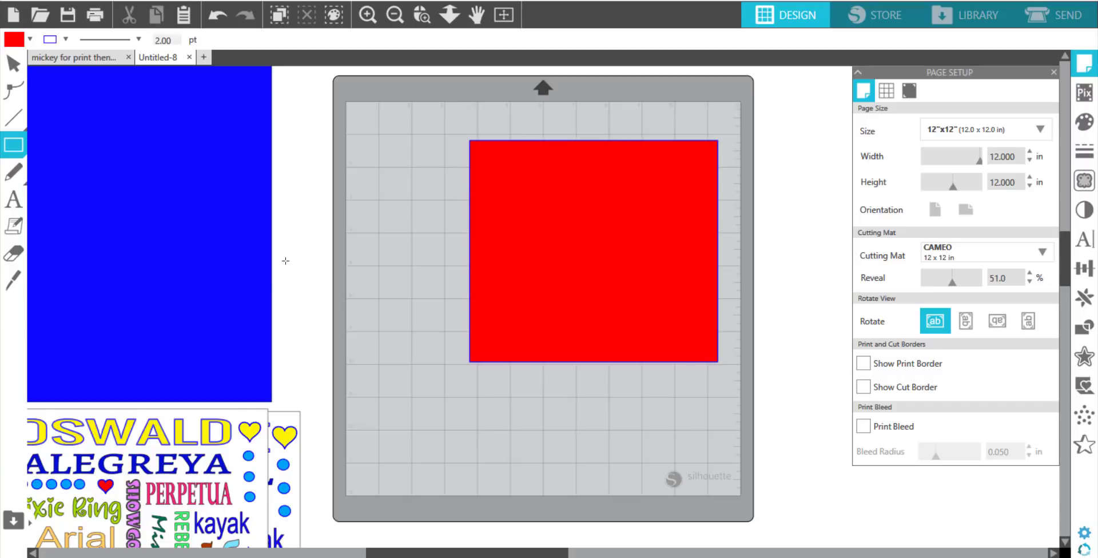
pyautogui.click(11, 63)
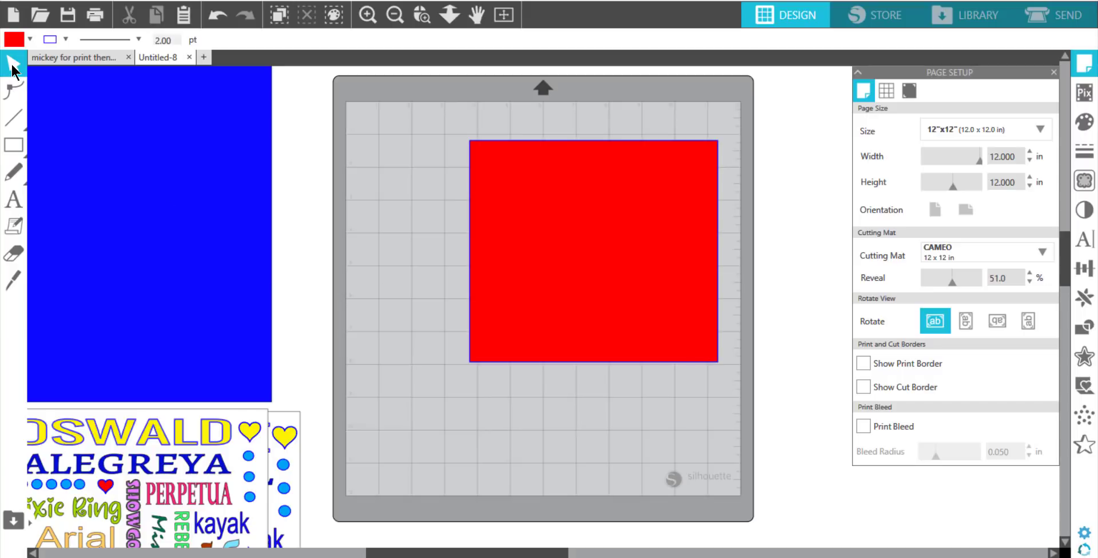
pyautogui.click(513, 223)
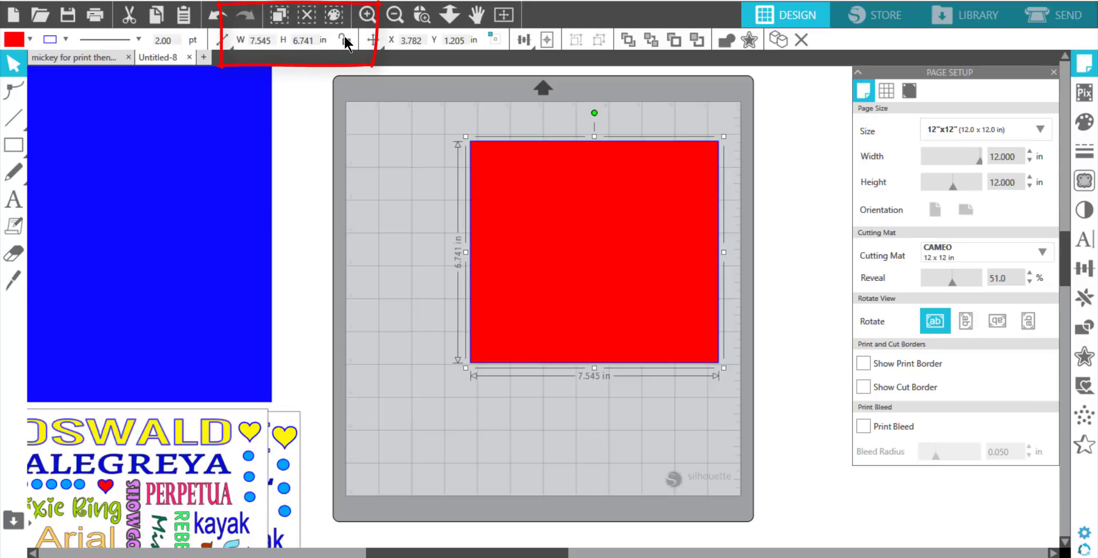
# Step: Set the red rectangle's width and height to 8 inches and center it roughly across the mat
pyautogui.moveTo(272, 41); pyautogui.dragTo(234, 41)
pyautogui.write('8')
pyautogui.press('Return')
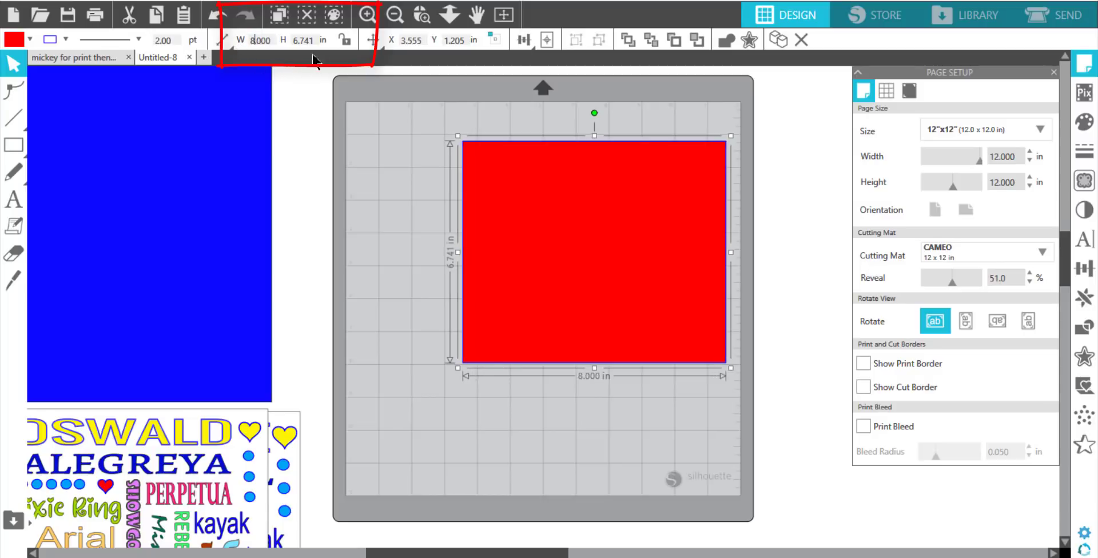
pyautogui.write('8')
pyautogui.press('Return')
pyautogui.moveTo(518, 174); pyautogui.dragTo(468, 186)
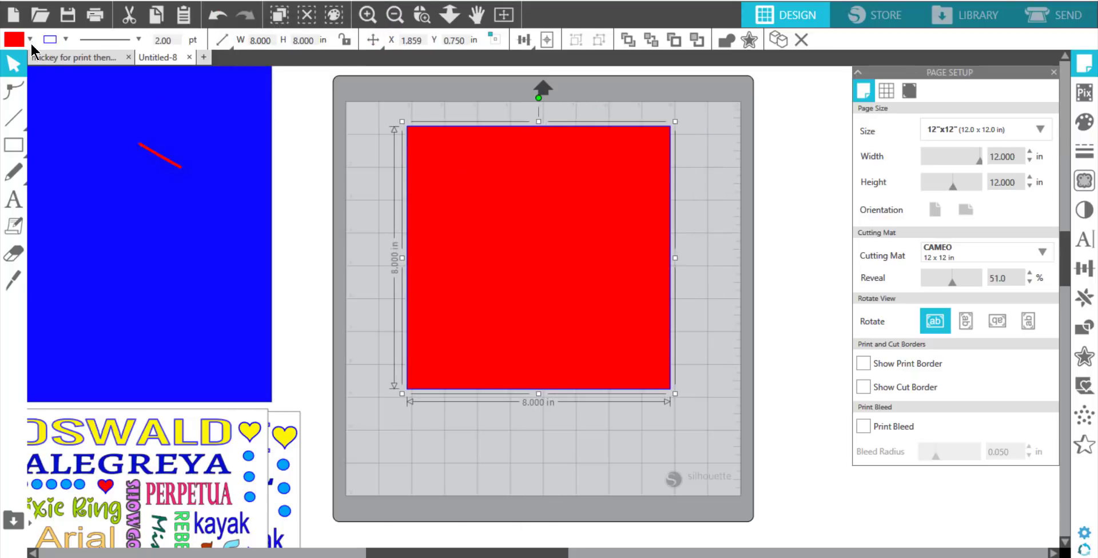
# Step: Fill the 8-inch square with white and deselect it
pyautogui.click(30, 39)
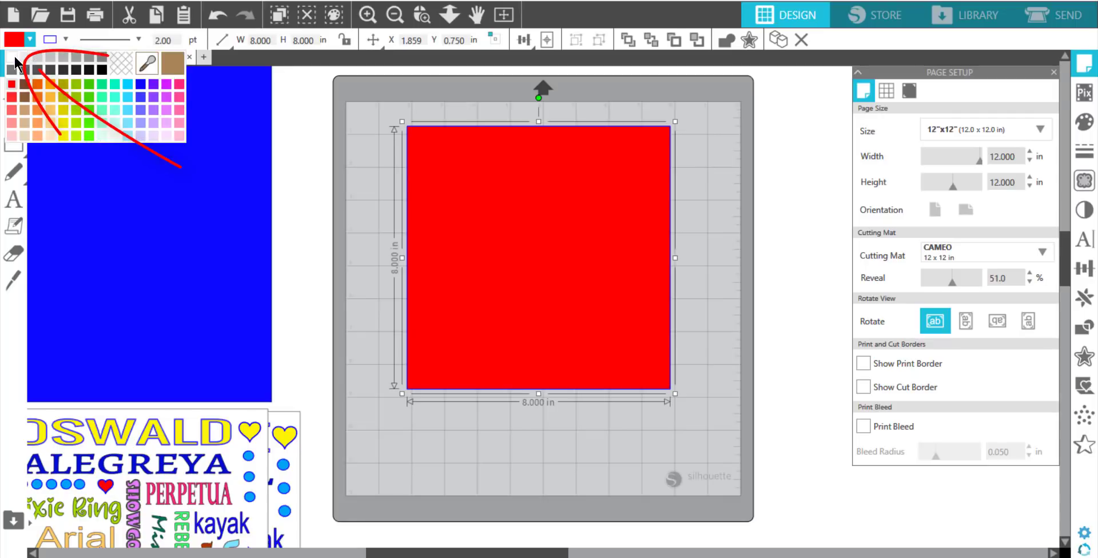
pyautogui.click(16, 59)
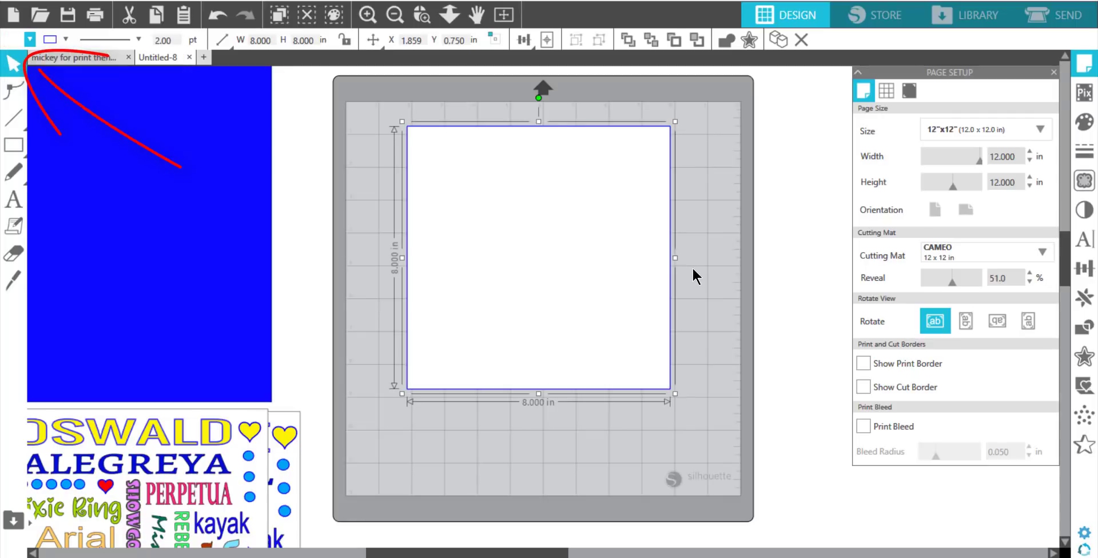
pyautogui.click(692, 266)
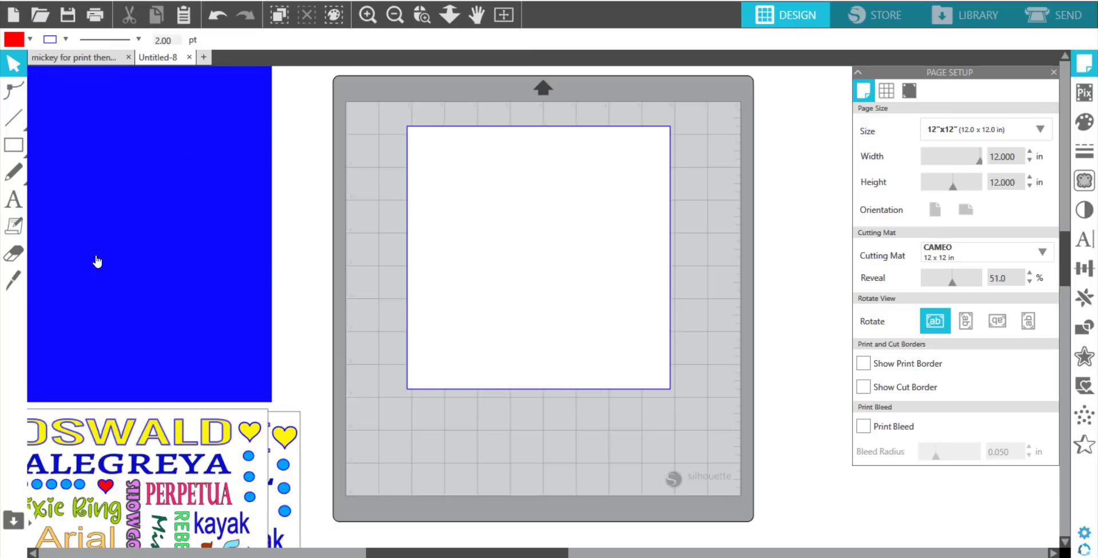
# Step: Add the word "text" in Oswald at 72 pt on the white square
pyautogui.click(14, 201)
pyautogui.click(441, 223)
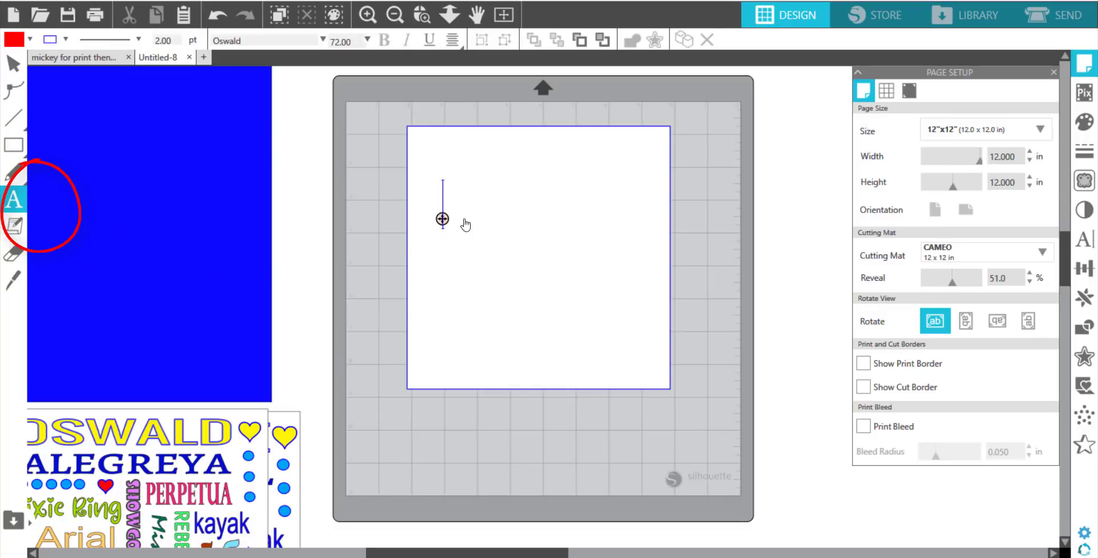
pyautogui.press('Escape')
pyautogui.write('text')
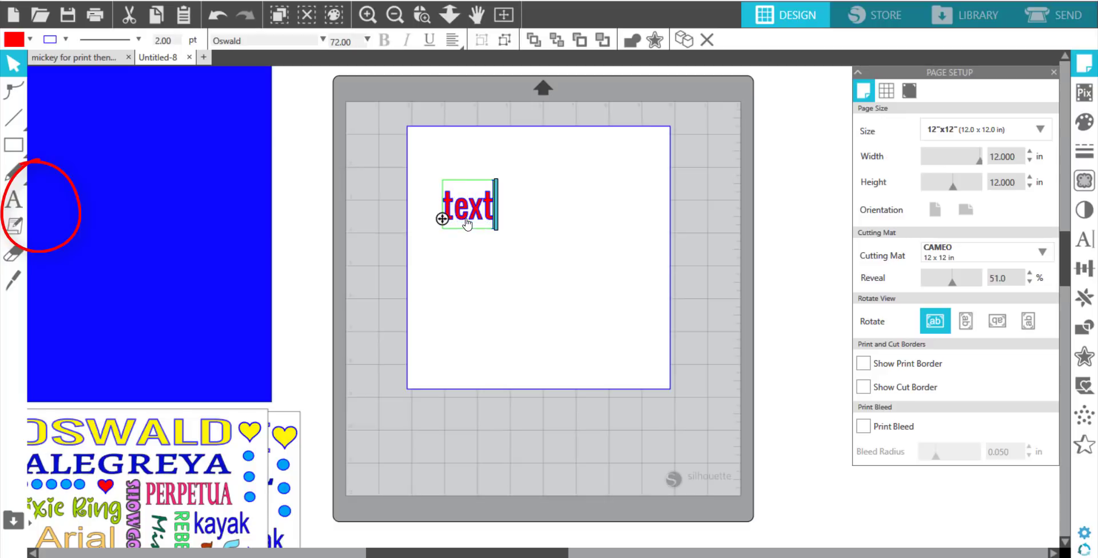
pyautogui.click(669, 377)
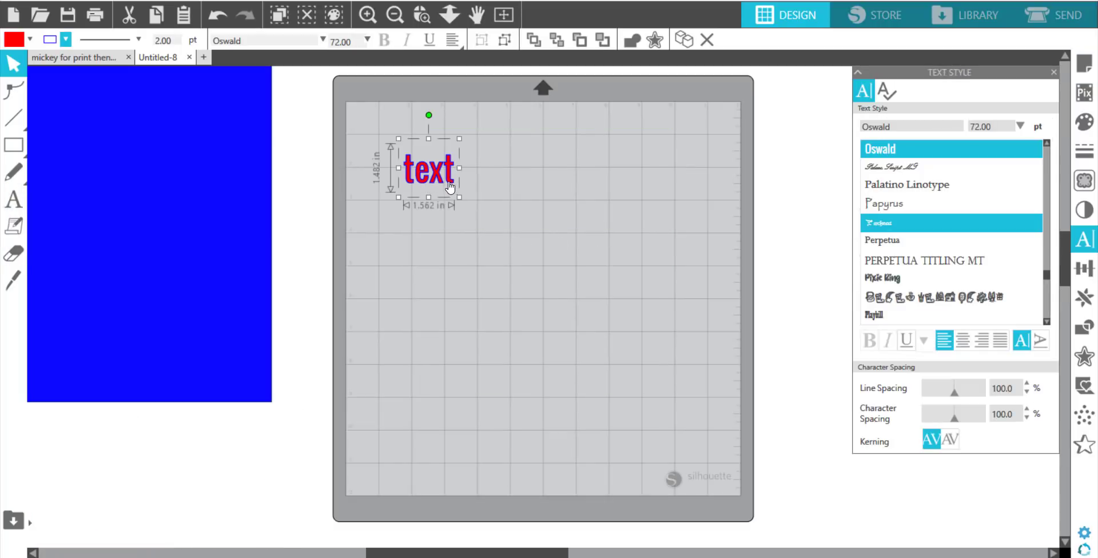
# Step: Enlarge "text" to about 7.6 inches wide and set its outline thickness to 0 pt
pyautogui.moveTo(460, 198); pyautogui.dragTo(660, 386)
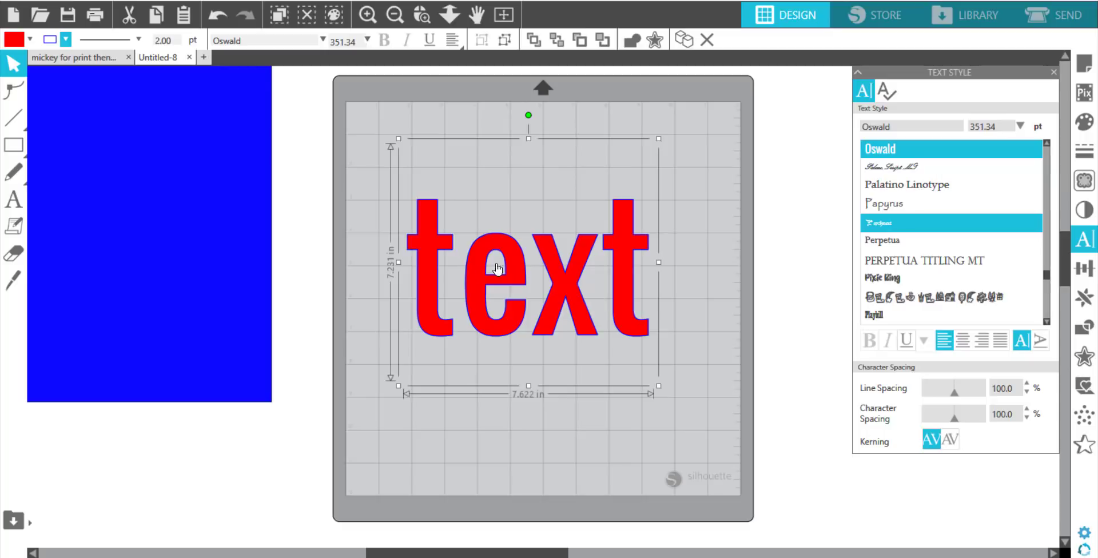
pyautogui.click(1093, 152)
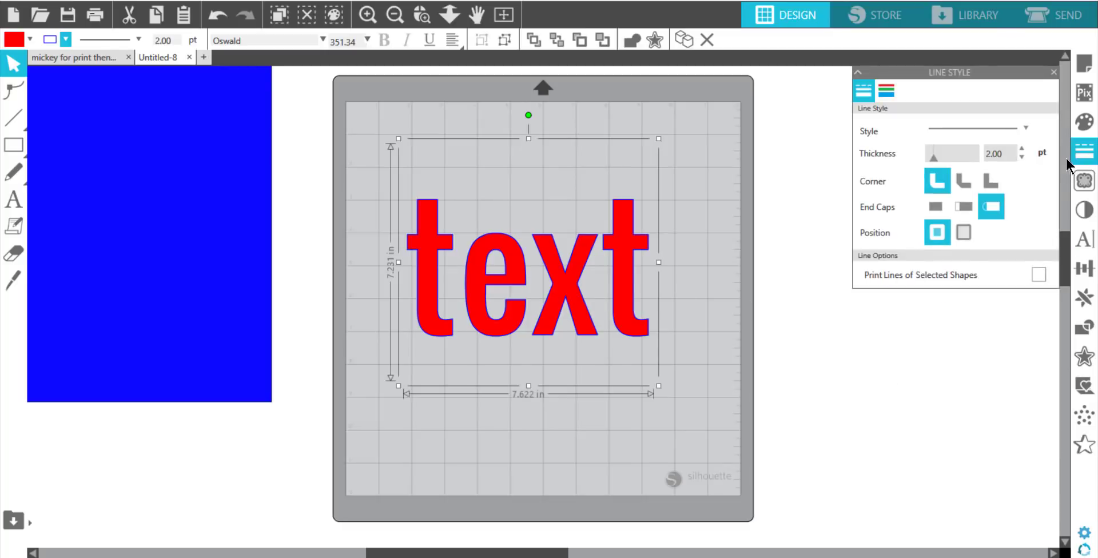
pyautogui.moveTo(942, 155); pyautogui.dragTo(889, 211)
pyautogui.click(766, 360)
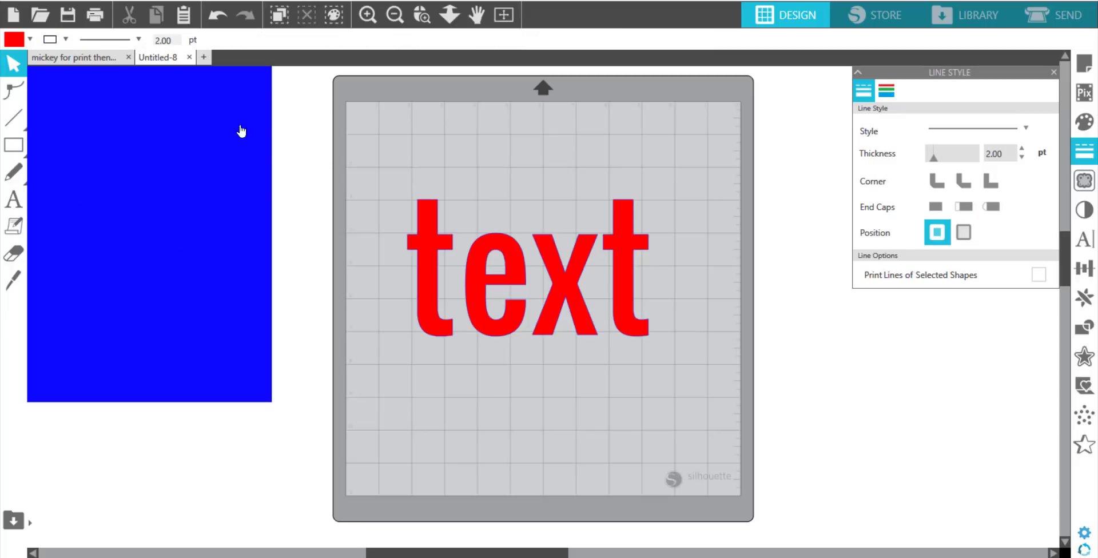
# Step: Shrink "text" to about 2.7 inches wide and move it into the mat's upper-left corner
pyautogui.click(611, 330)
pyautogui.moveTo(659, 386); pyautogui.dragTo(466, 263)
pyautogui.moveTo(462, 206); pyautogui.dragTo(433, 193)
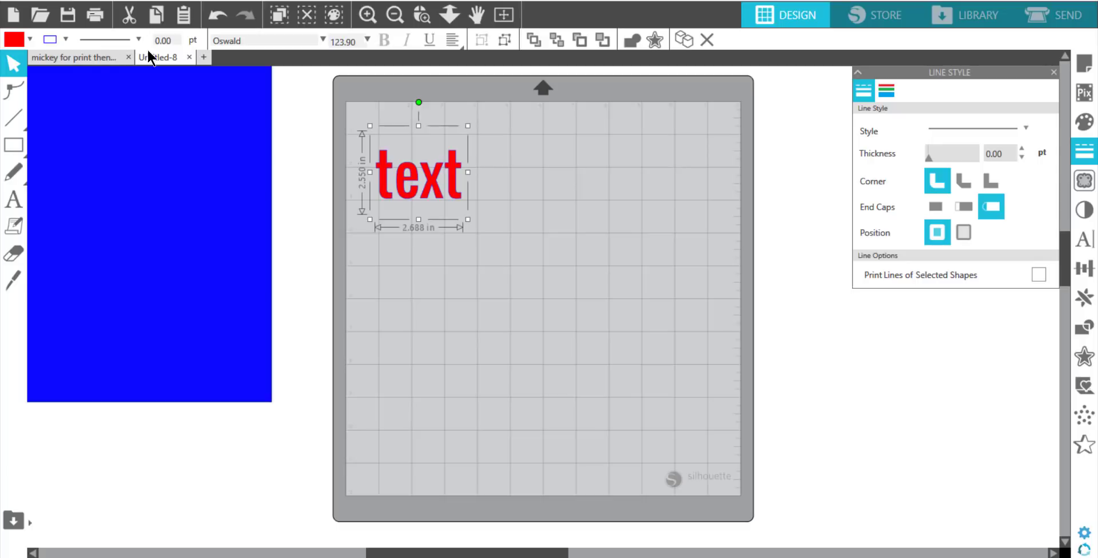
# Step: Make the line color of "text" transparent and reduce the word to about 2.1 inches wide
pyautogui.click(65, 40)
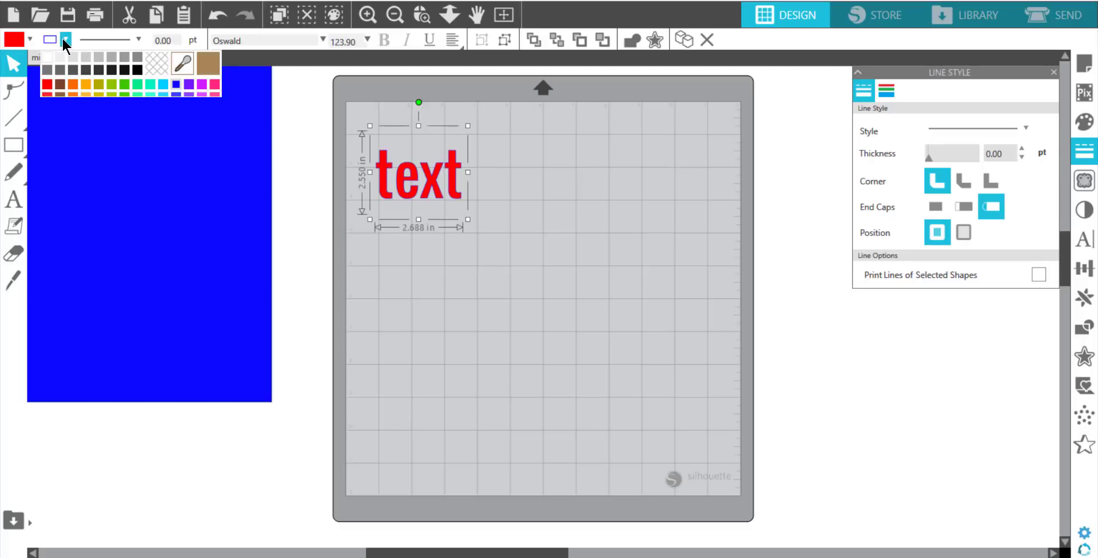
pyautogui.click(149, 66)
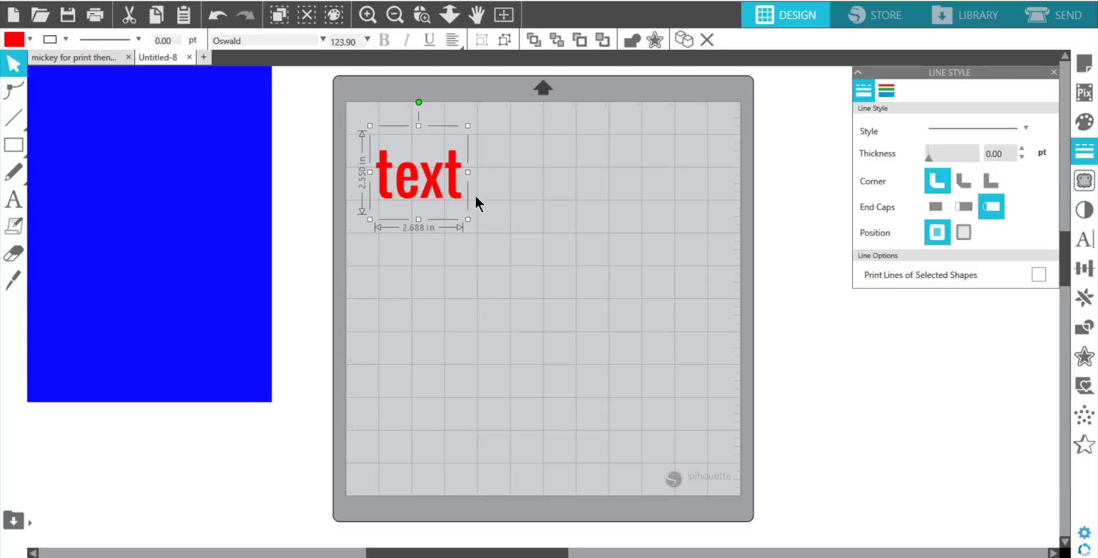
pyautogui.moveTo(467, 219); pyautogui.dragTo(449, 201)
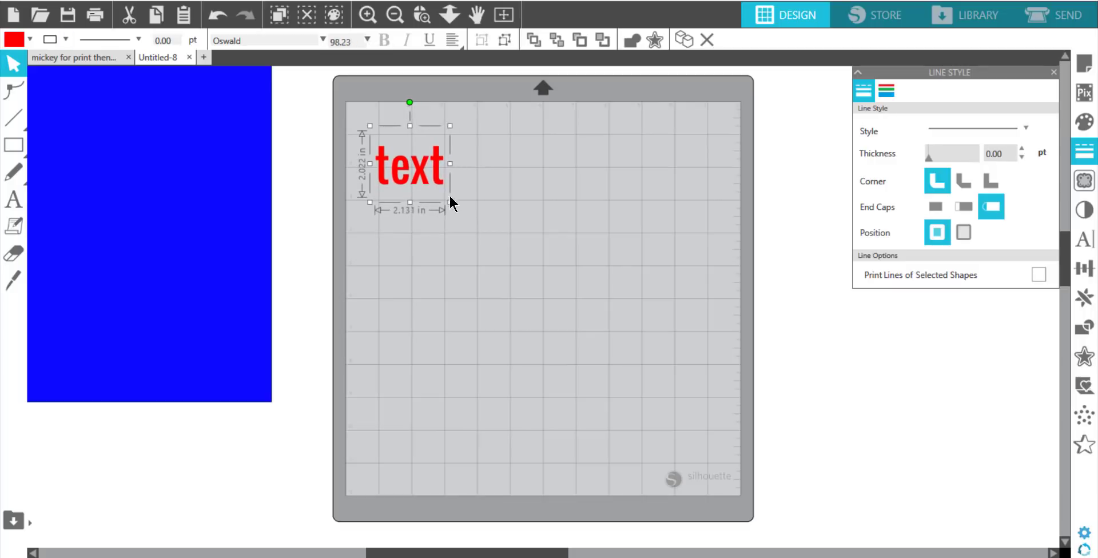
pyautogui.rightClick(435, 170)
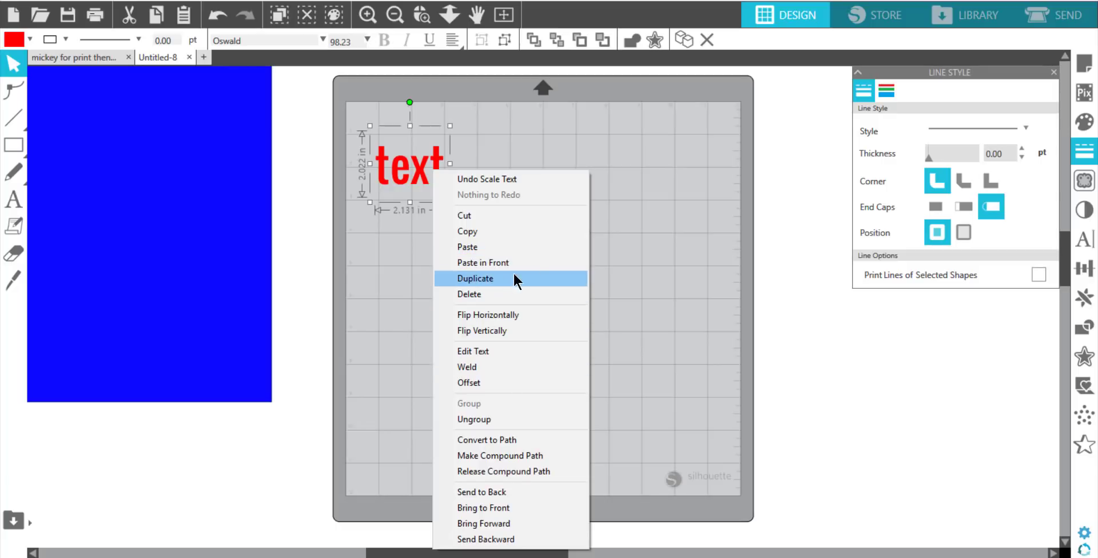
pyautogui.click(646, 229)
pyautogui.click(424, 182)
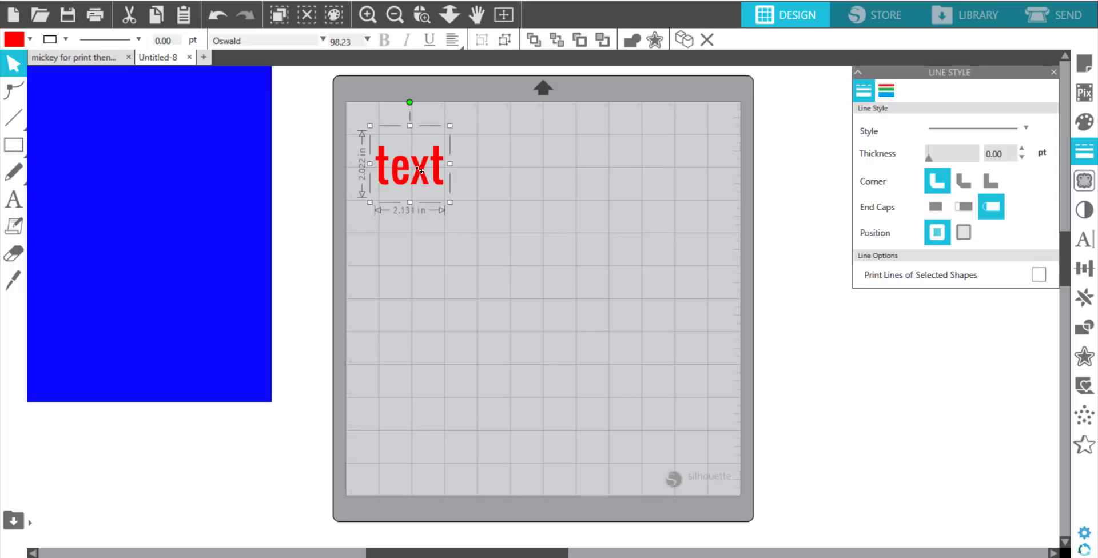
# Step: Duplicate "text" into seven copies in two columns on the mat and move one copy to the mat's upper-right area
pyautogui.moveTo(421, 170); pyautogui.dragTo(512, 218)
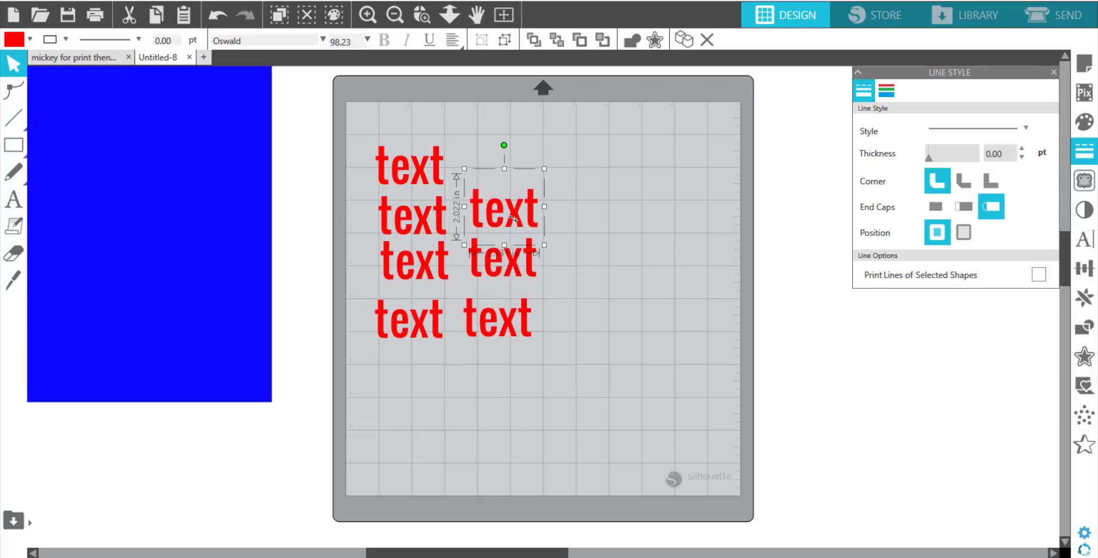
pyautogui.click(614, 372)
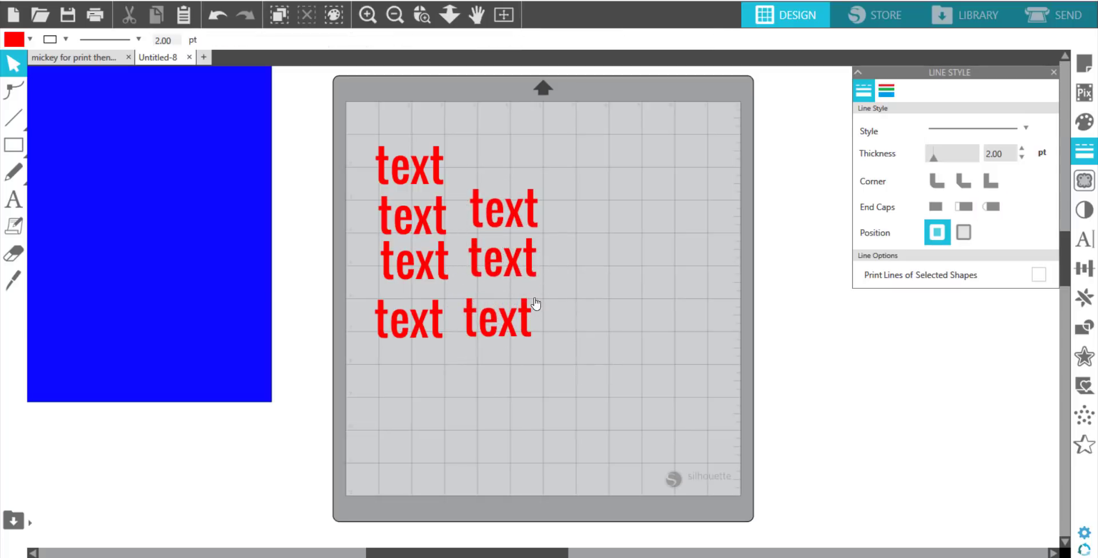
pyautogui.moveTo(519, 218); pyautogui.dragTo(614, 185)
pyautogui.click(612, 187)
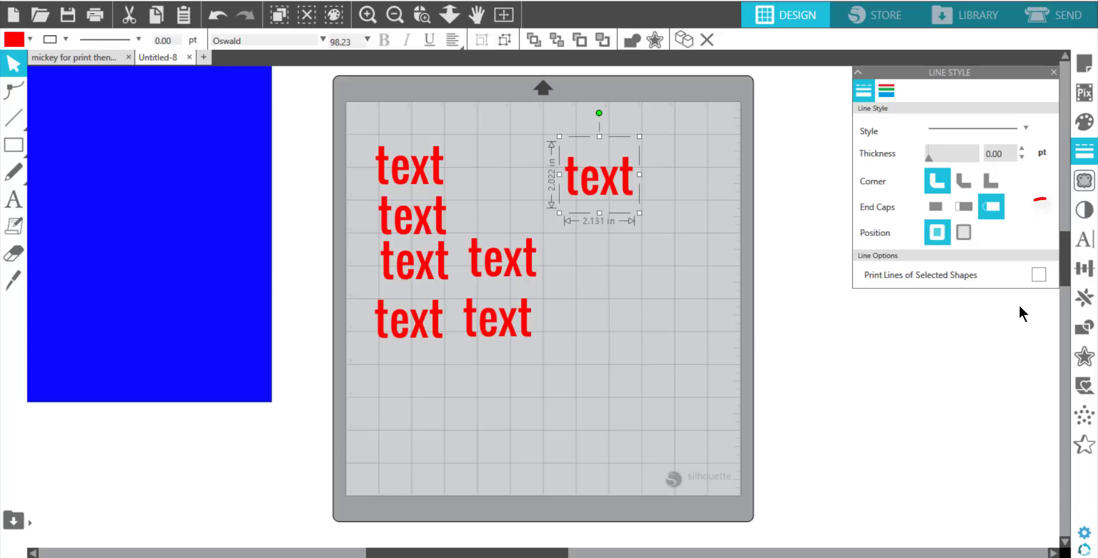
# Step: Set the separated copy's font to Pixie Ring and replace its text with "pixie Ring"
pyautogui.click(1085, 241)
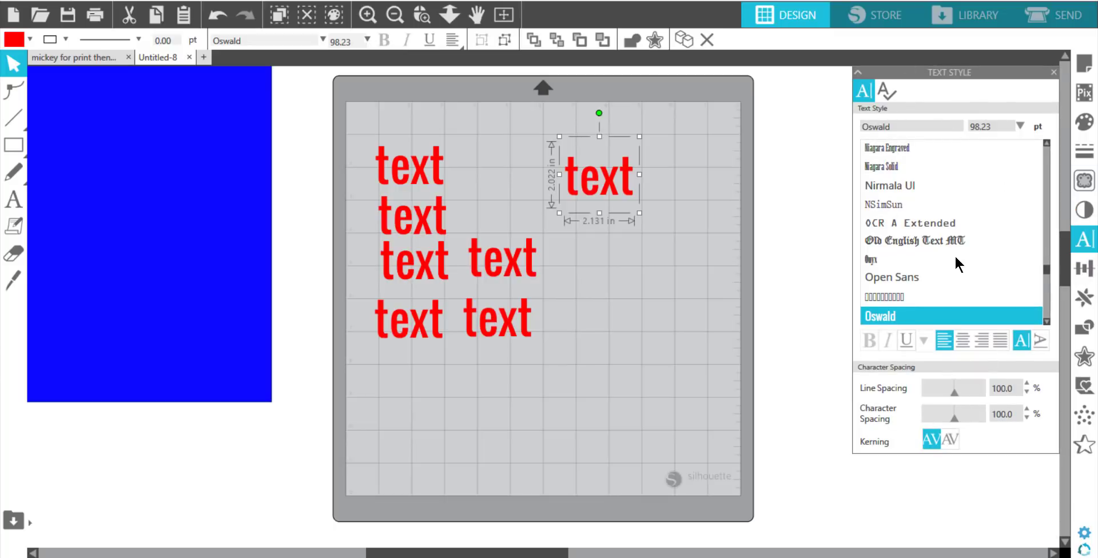
pyautogui.scroll(-3, 906, 183)
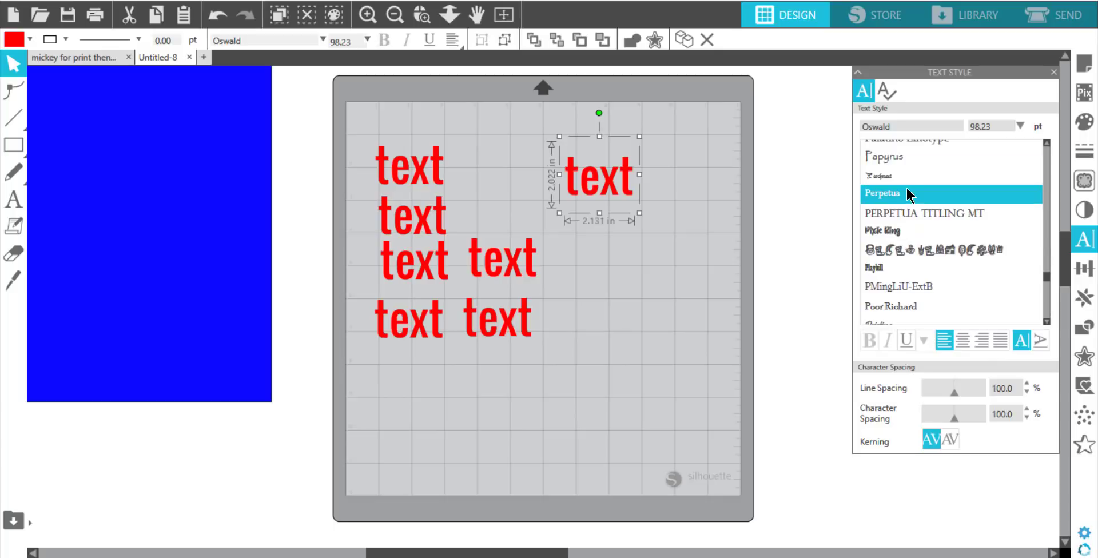
pyautogui.click(897, 231)
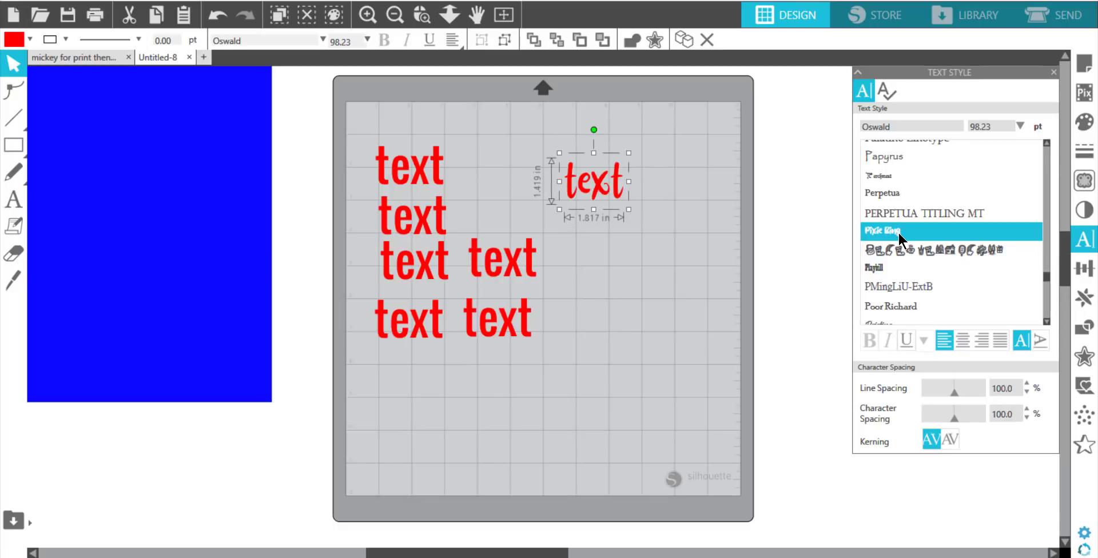
pyautogui.doubleClick(618, 187)
pyautogui.moveTo(618, 187); pyautogui.dragTo(563, 189)
pyautogui.write('p')
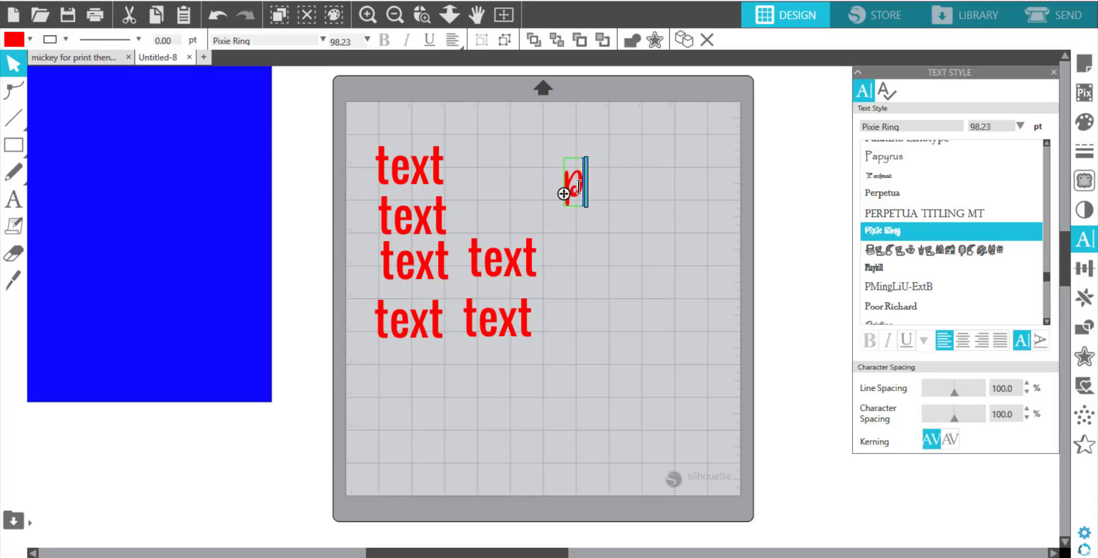
pyautogui.write('ixie Ring')
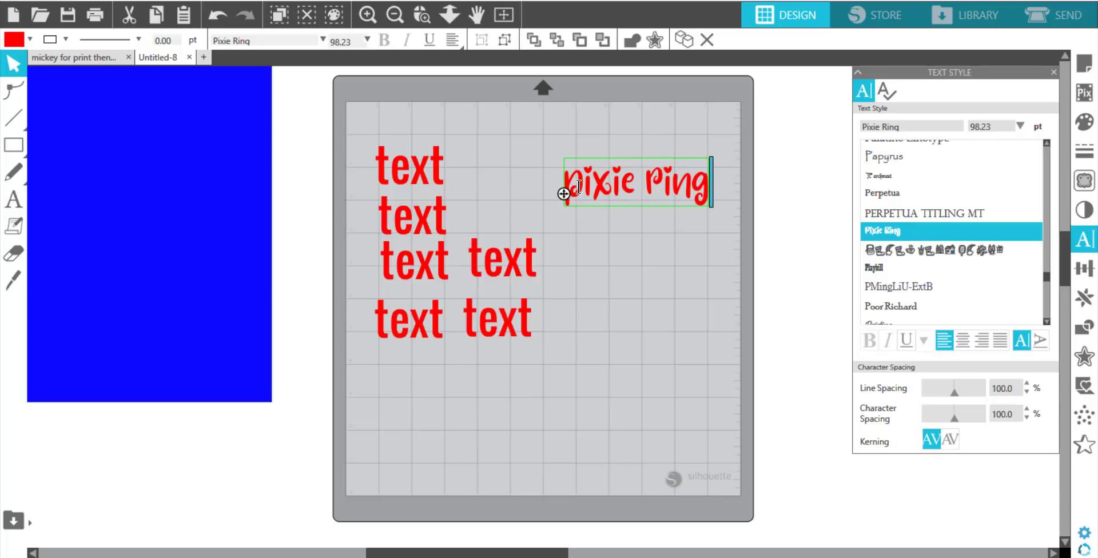
# Step: Delete the large blue rectangle and move "pixie Ring" off the mat into the space it occupied
pyautogui.click(188, 239)
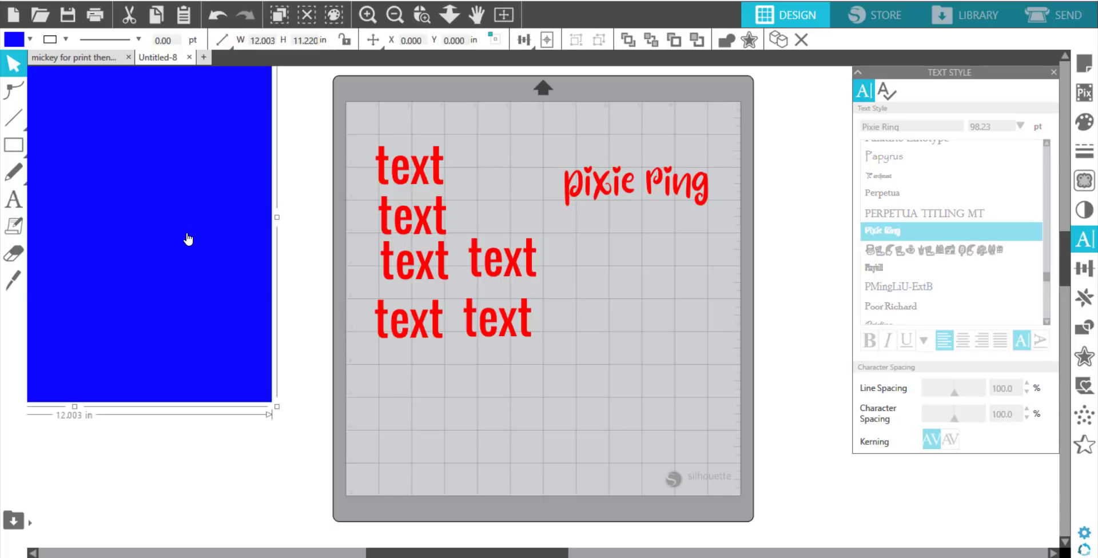
pyautogui.press('Delete')
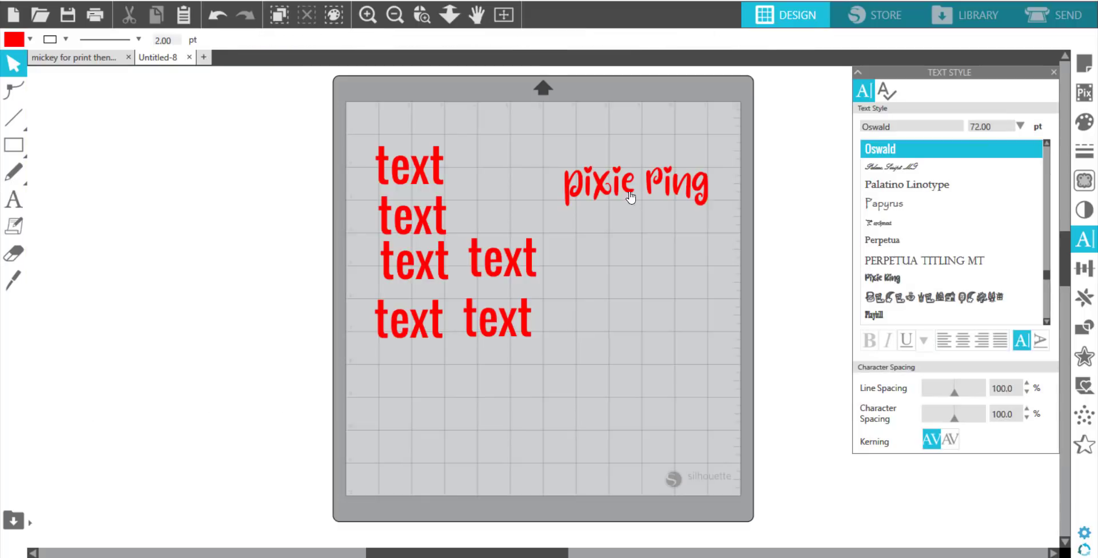
pyautogui.moveTo(596, 186); pyautogui.dragTo(111, 128)
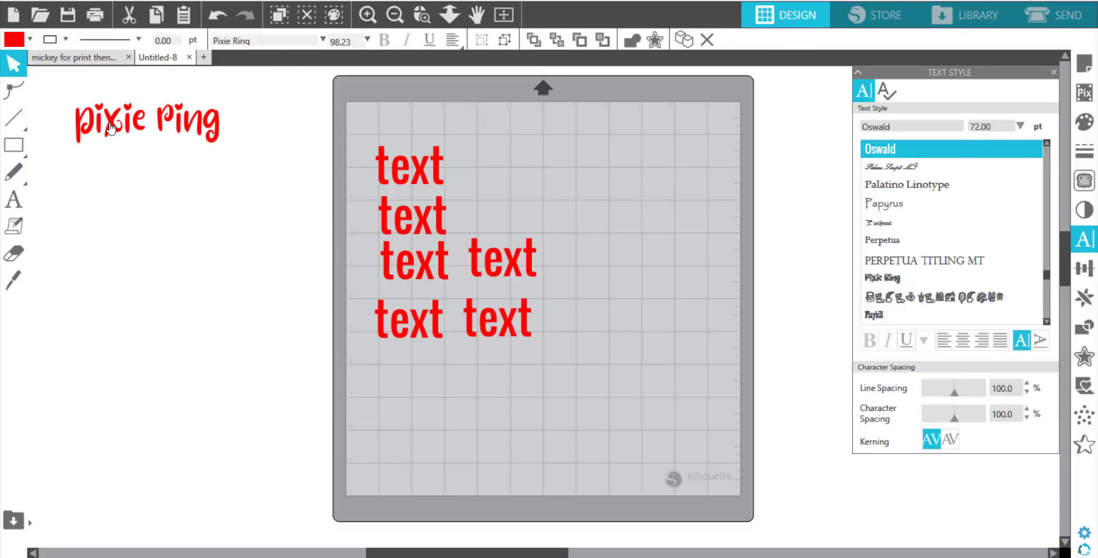
pyautogui.click(259, 234)
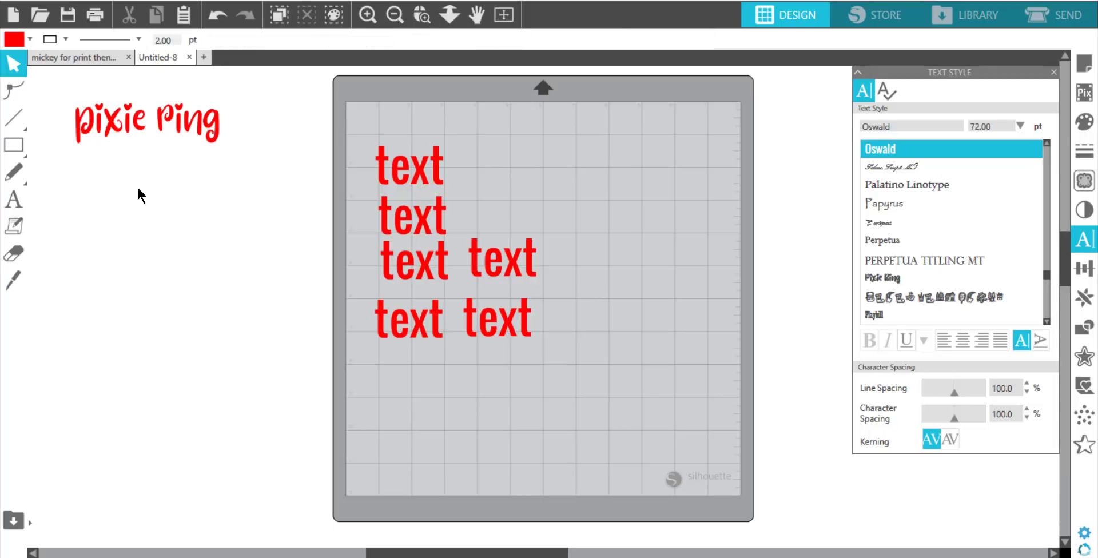
# Step: Change the fill color of "pixie Ring" to bright purple
pyautogui.click(19, 42)
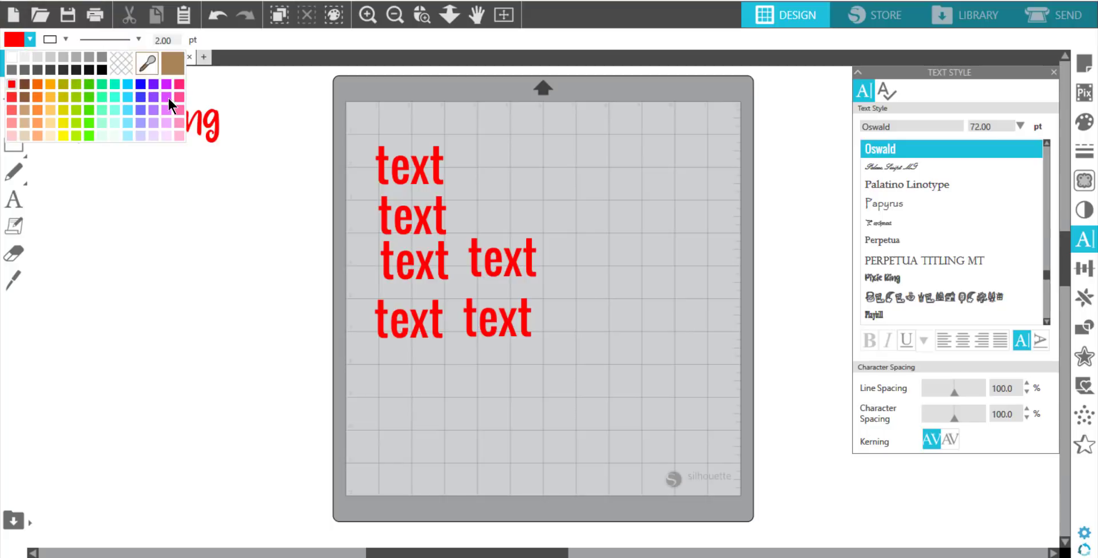
pyautogui.click(166, 83)
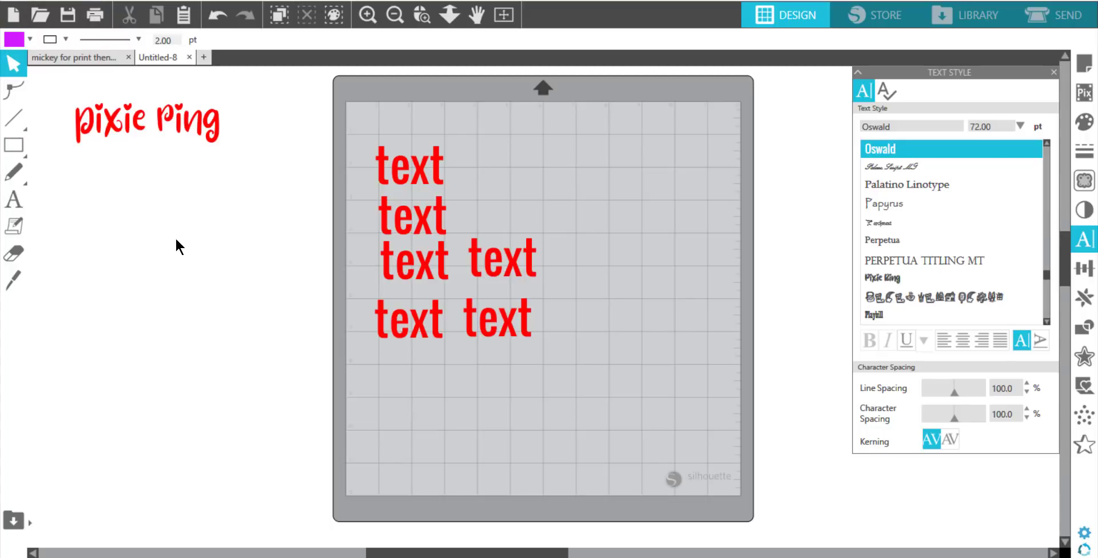
pyautogui.click(177, 129)
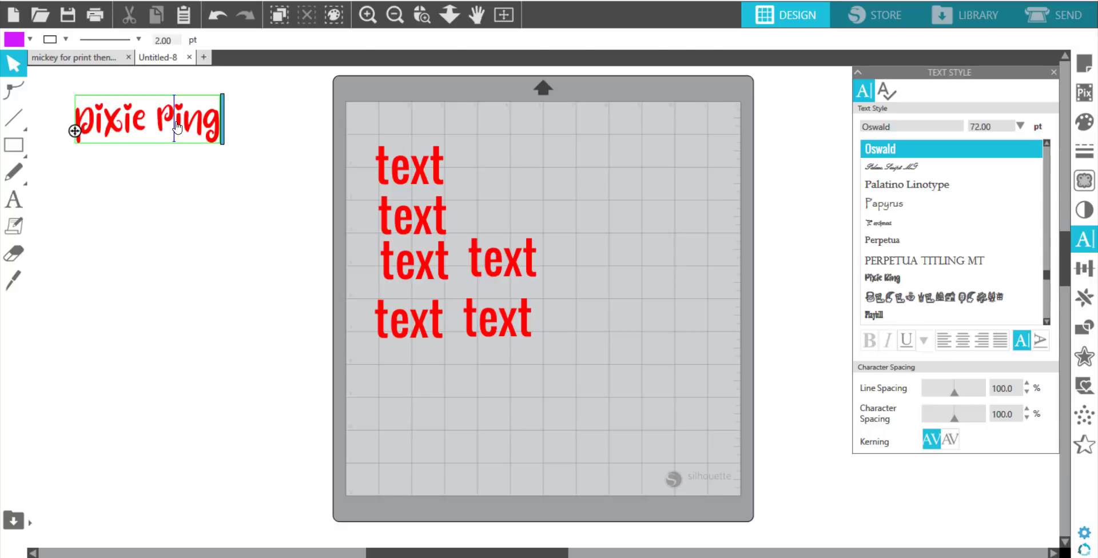
pyautogui.click(215, 130)
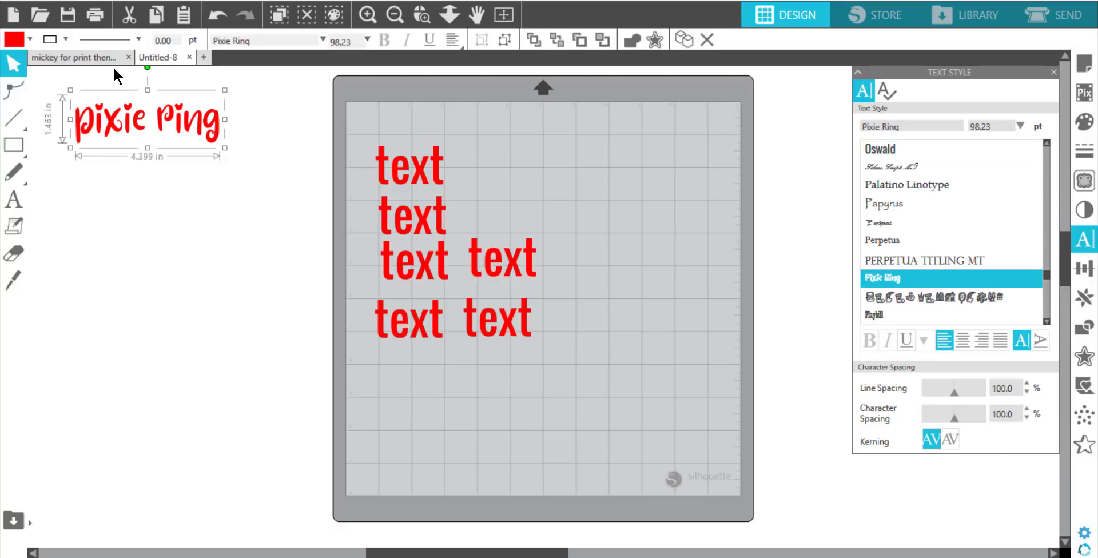
pyautogui.click(16, 40)
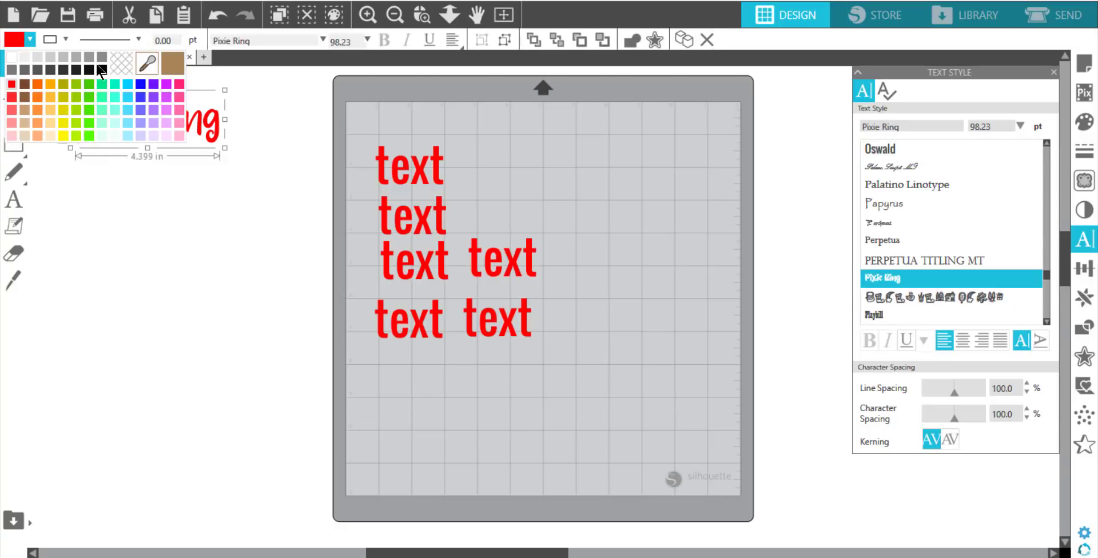
pyautogui.click(167, 86)
pyautogui.click(174, 187)
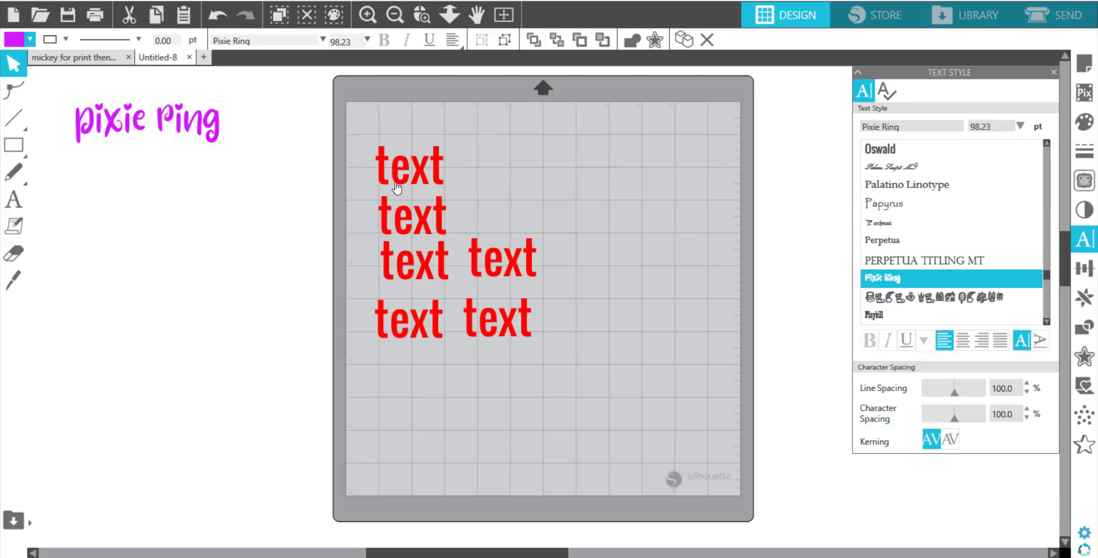
# Step: Move the topmost "text" copy to the mat's upper-right area and set its font to Tw Cen MT Condensed Extra Bold
pyautogui.moveTo(388, 186); pyautogui.dragTo(633, 193)
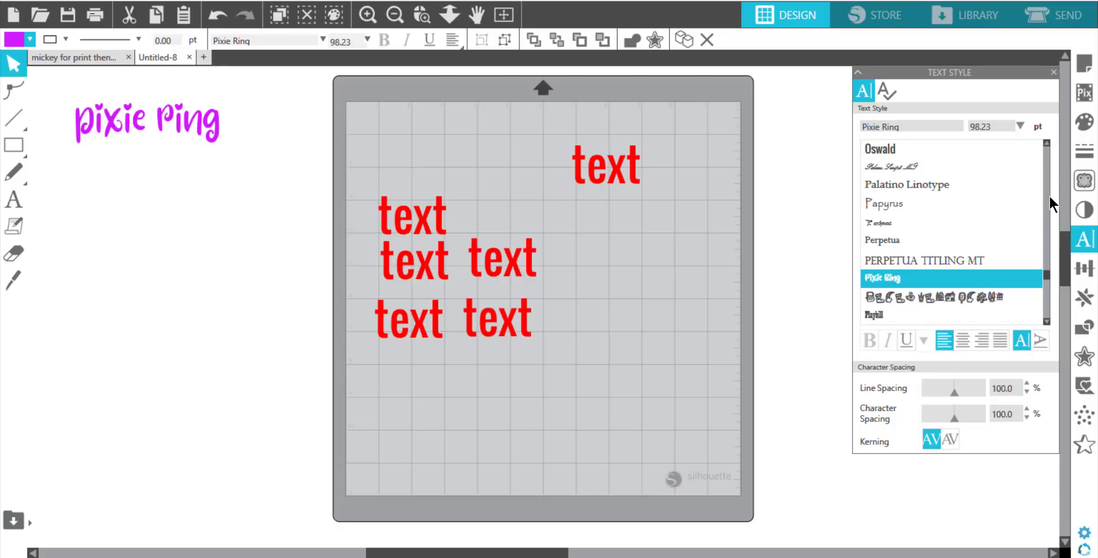
pyautogui.moveTo(1047, 273); pyautogui.dragTo(1048, 293)
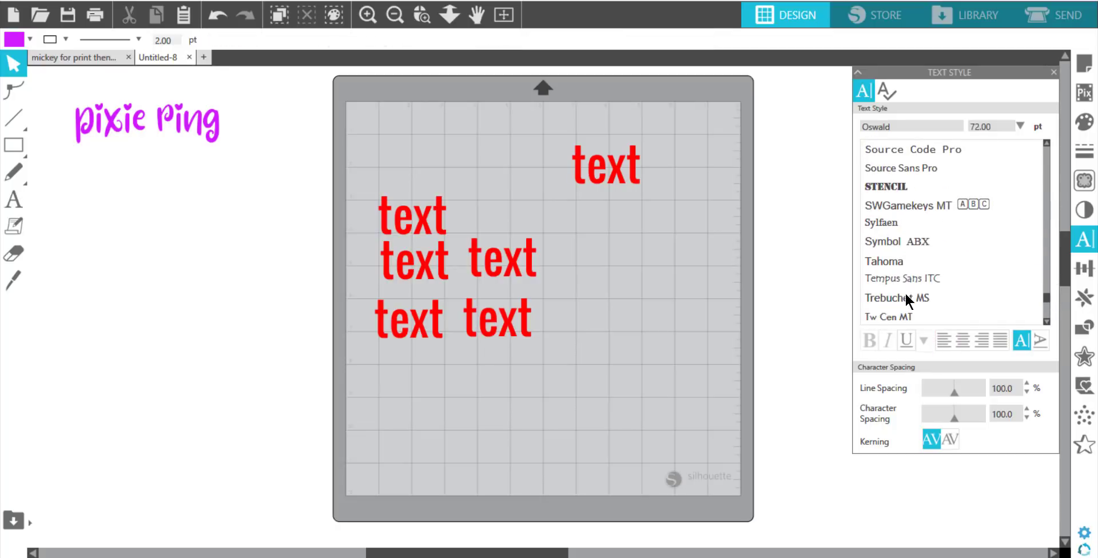
pyautogui.click(900, 299)
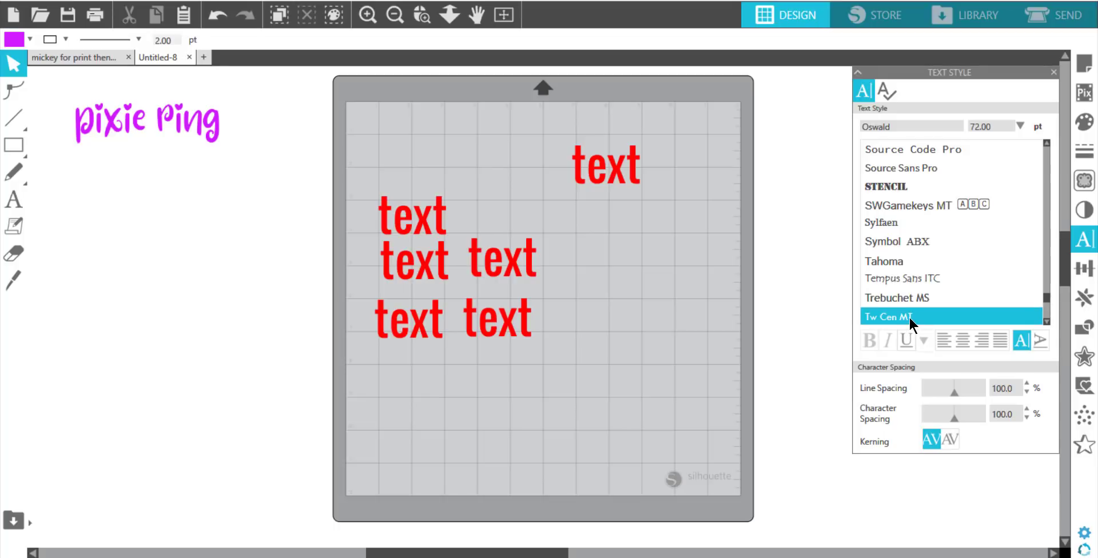
pyautogui.click(911, 313)
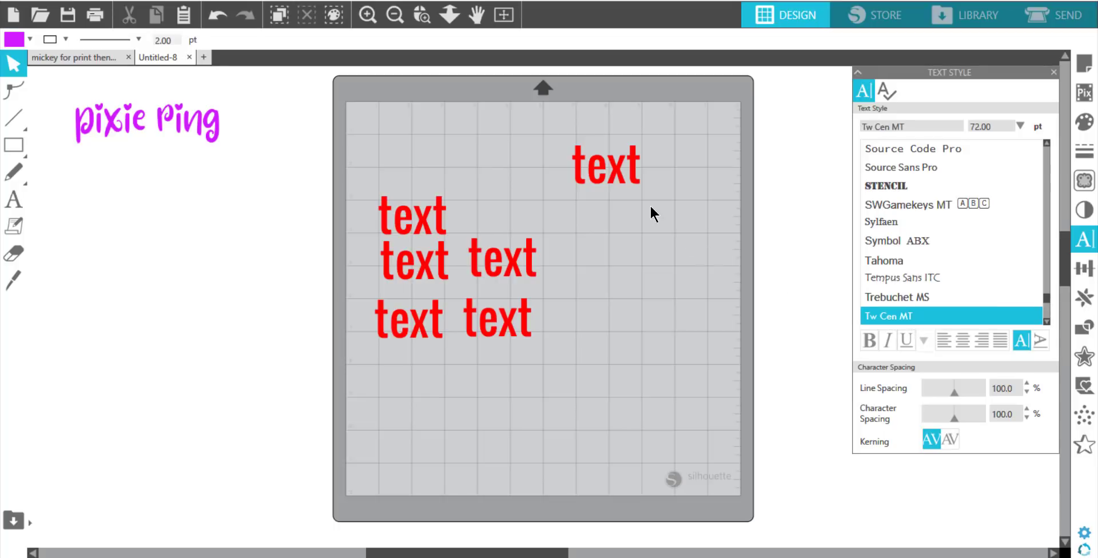
pyautogui.click(632, 189)
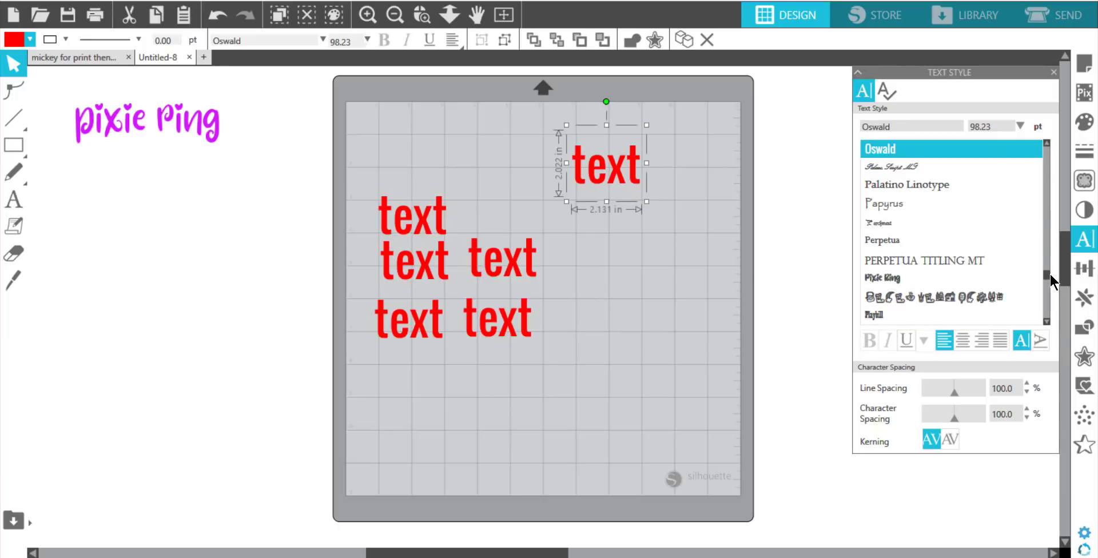
pyautogui.moveTo(1046, 275); pyautogui.dragTo(1053, 300)
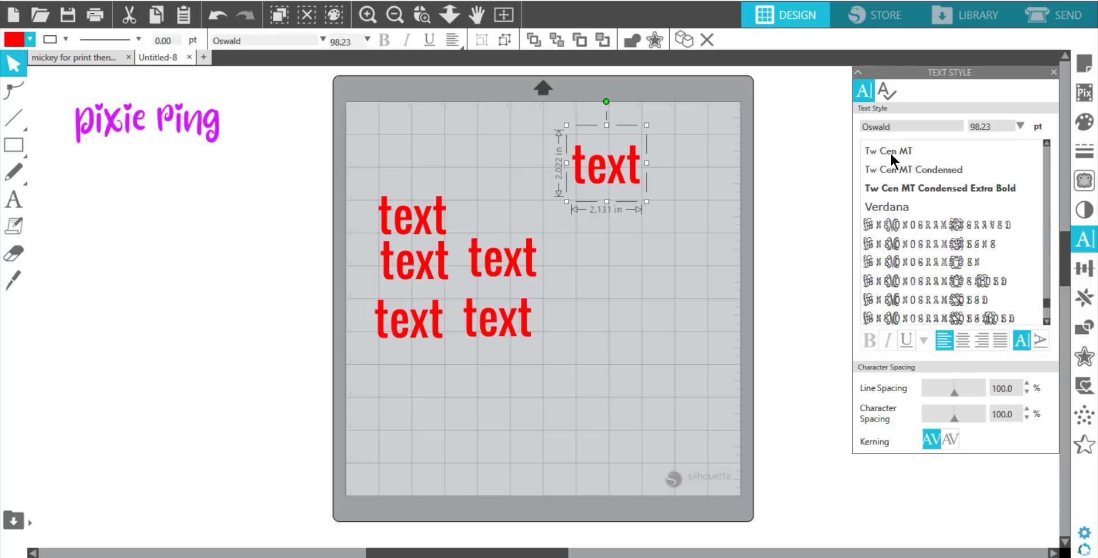
pyautogui.click(901, 187)
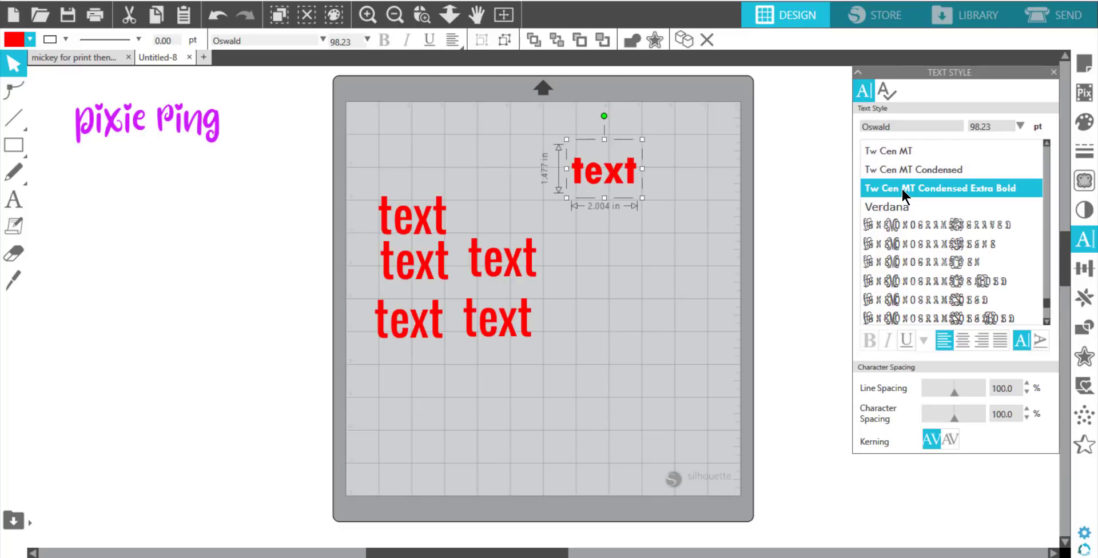
# Step: Replace the wording of the Tw Cen MT Condensed Extra Bold copy with "Tw Cen"
pyautogui.doubleClick(630, 174)
pyautogui.moveTo(638, 175); pyautogui.dragTo(534, 170)
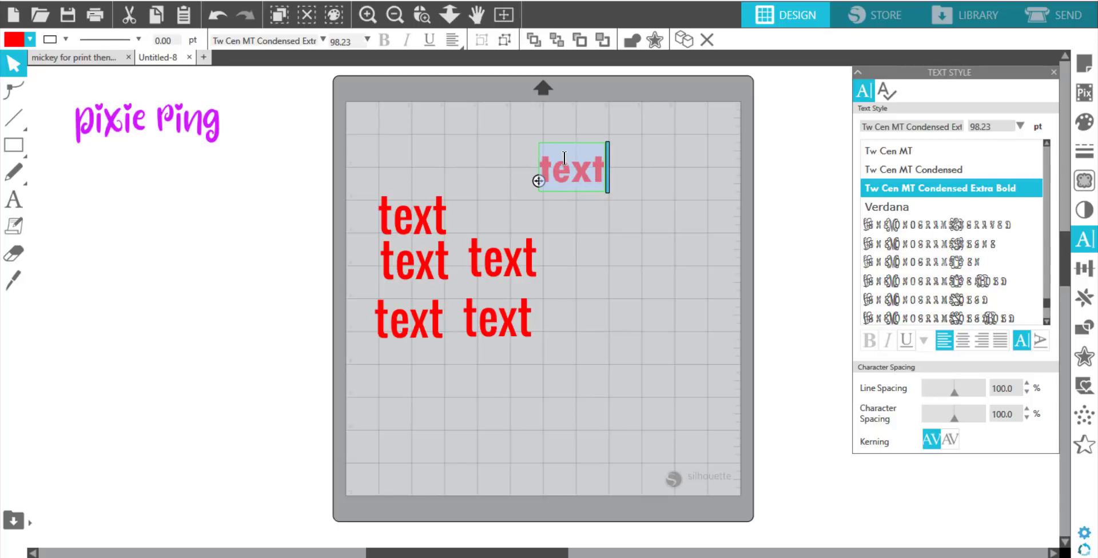
pyautogui.write('Tw')
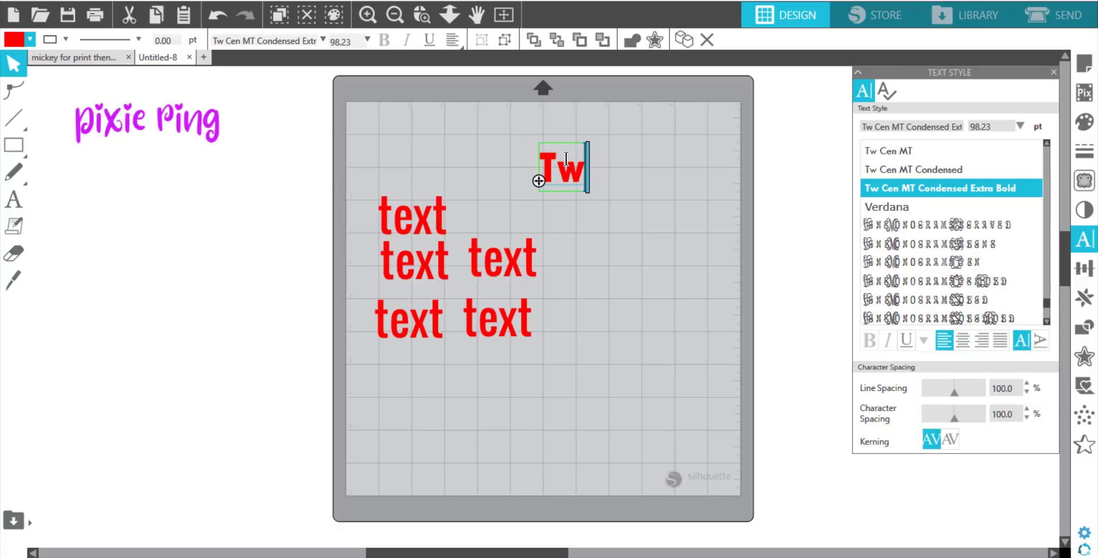
pyautogui.write(' Cen')
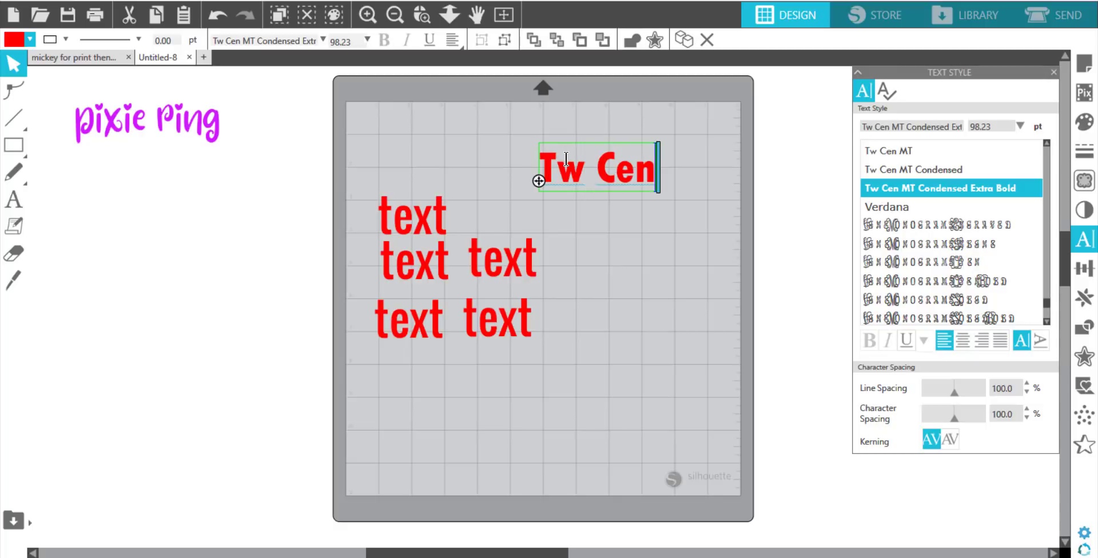
# Step: Fill "Tw Cen" with green and place it directly below "pixie Ring" beside the mat
pyautogui.click(29, 40)
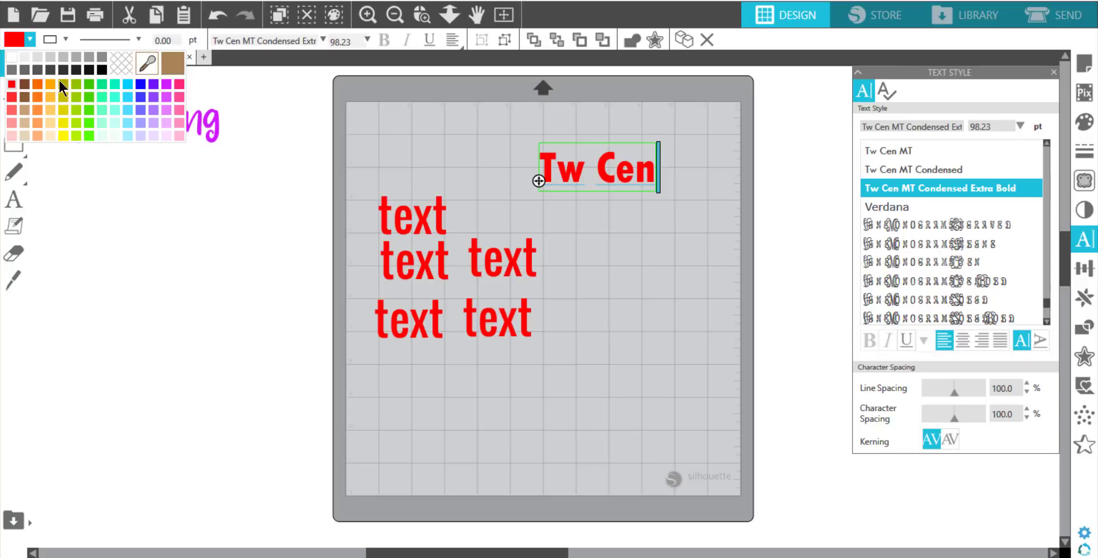
pyautogui.click(88, 108)
pyautogui.click(640, 200)
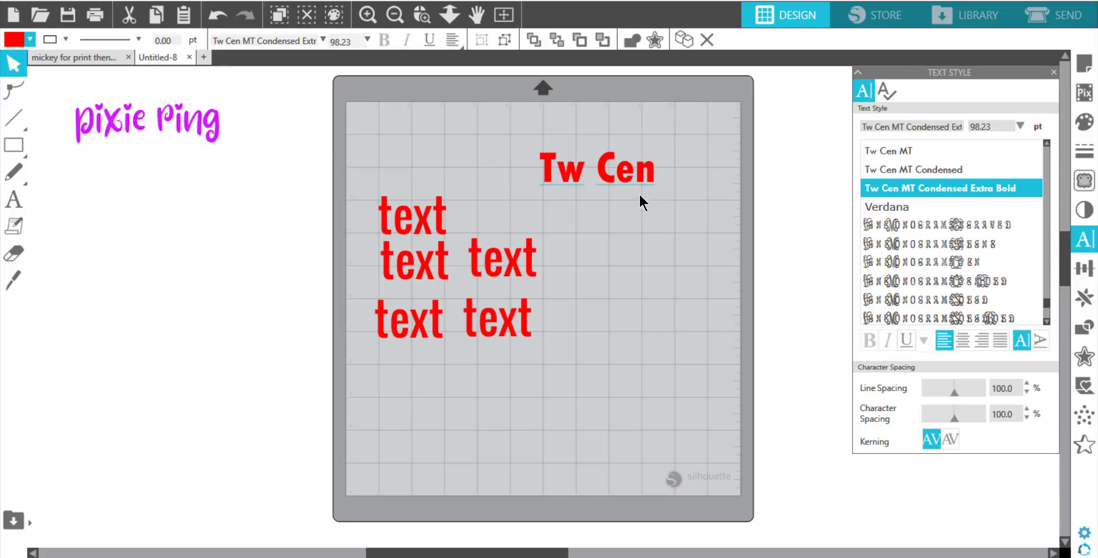
pyautogui.click(633, 182)
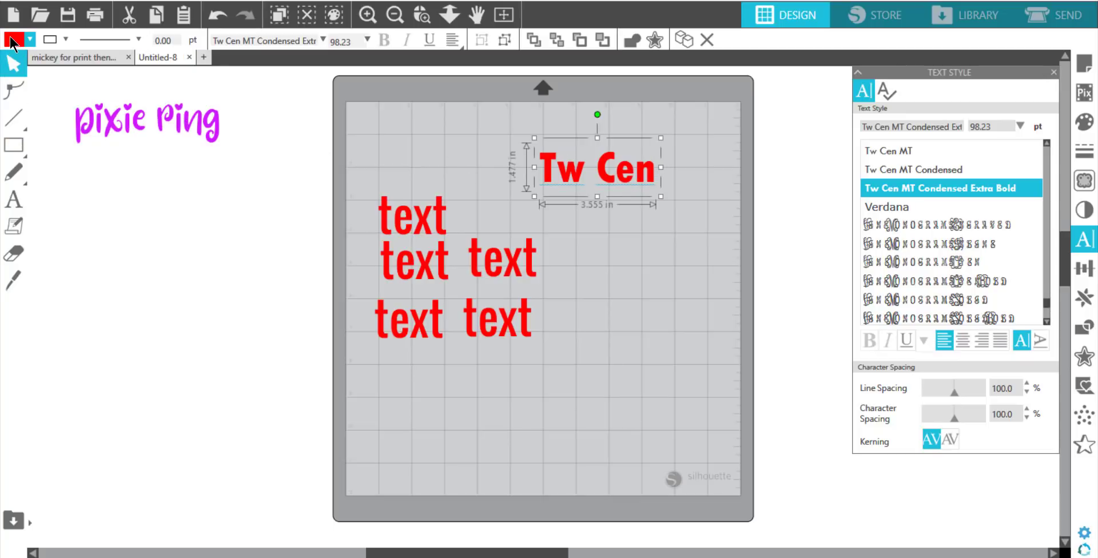
pyautogui.click(30, 40)
pyautogui.click(89, 97)
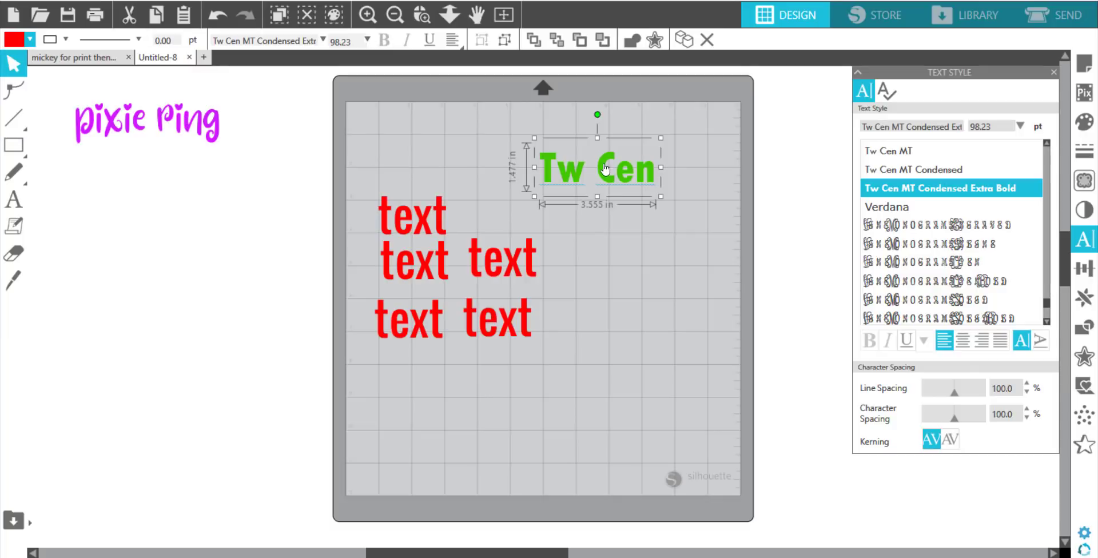
pyautogui.moveTo(603, 172); pyautogui.dragTo(144, 171)
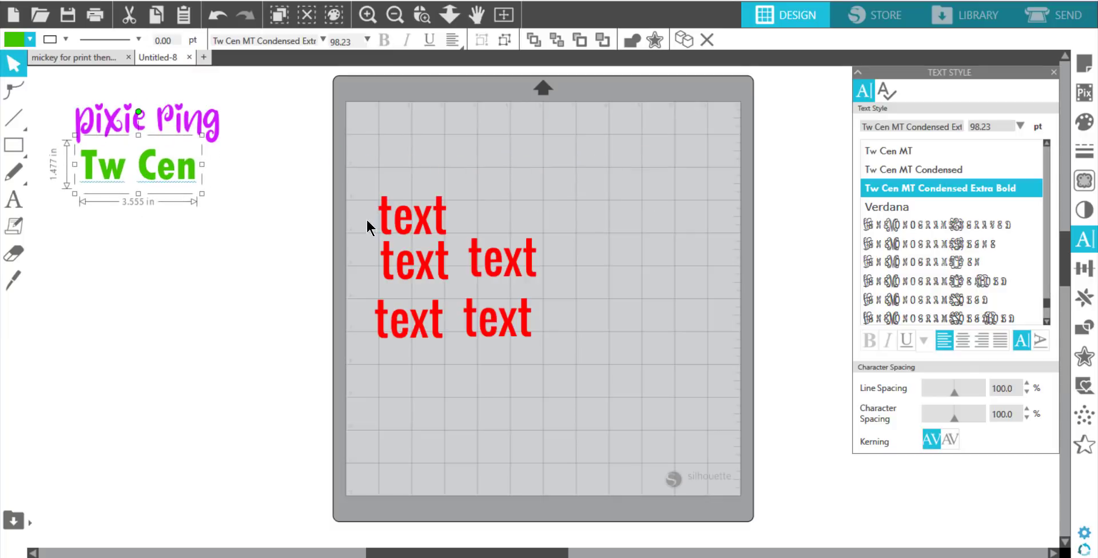
# Step: Move the topmost red "text" copy to the mat's upper-right area, clear of the other copies
pyautogui.moveTo(415, 227); pyautogui.dragTo(659, 172)
pyautogui.scroll(2, 937, 231)
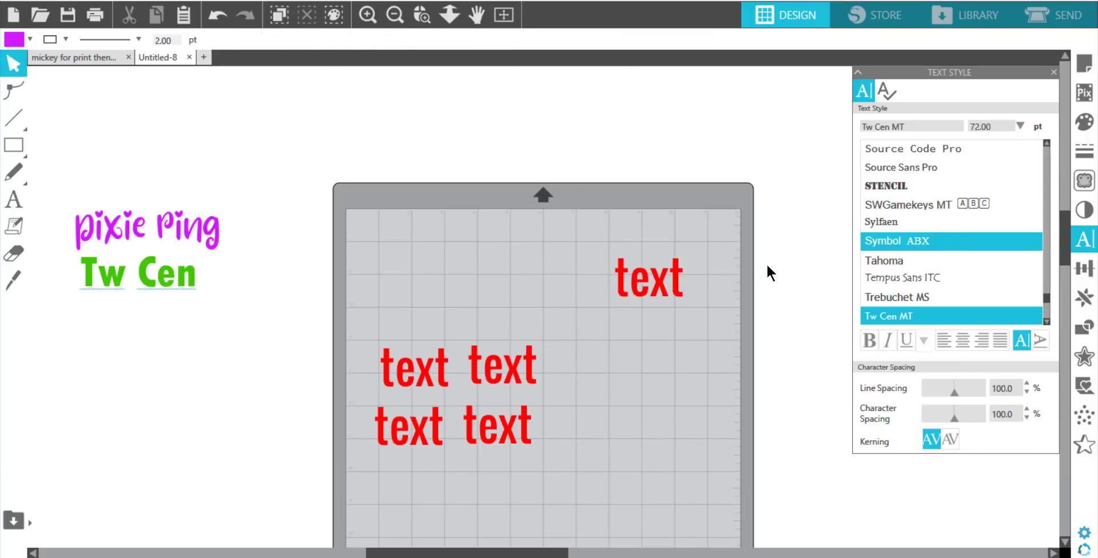
pyautogui.scroll(-2, 732, 257)
pyautogui.click(897, 186)
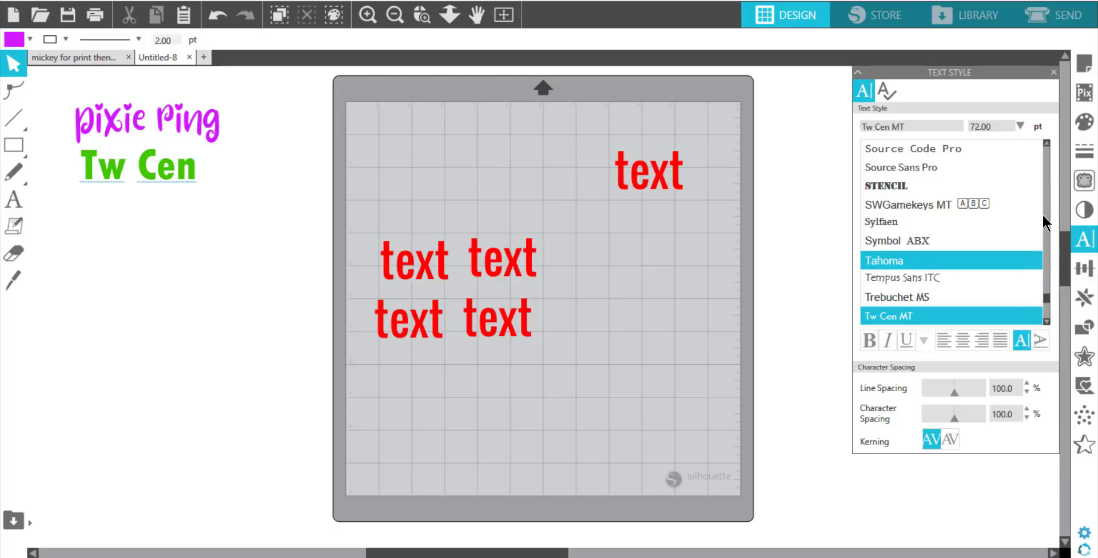
pyautogui.moveTo(1048, 297); pyautogui.dragTo(1048, 271)
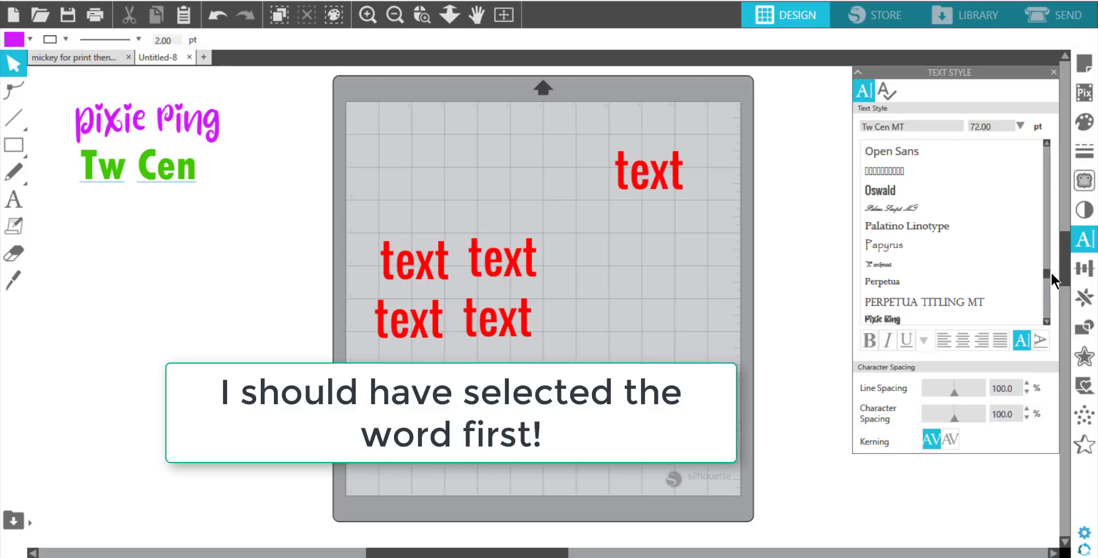
pyautogui.scroll(-8, 892, 248)
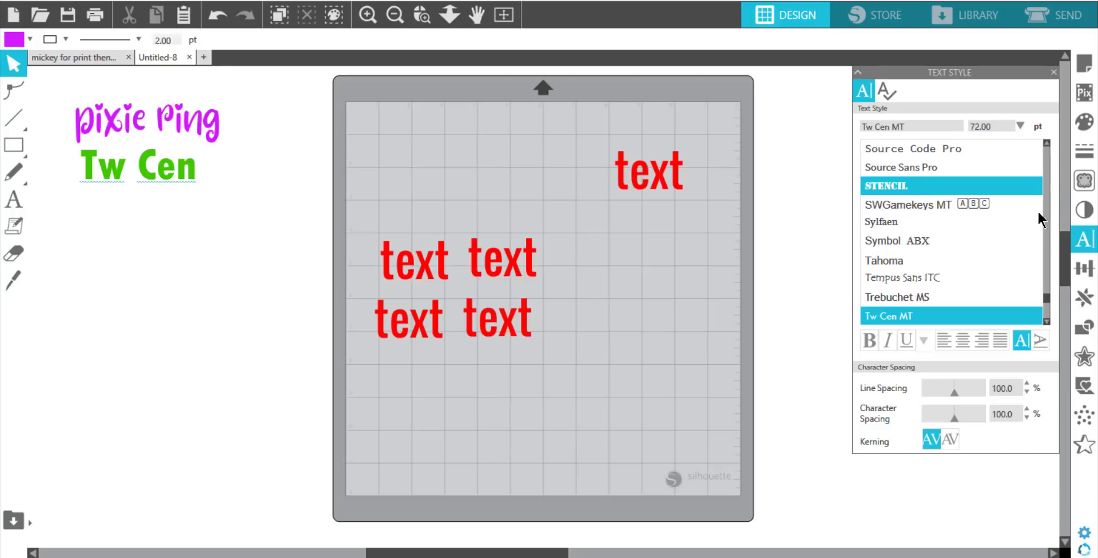
pyautogui.click(892, 184)
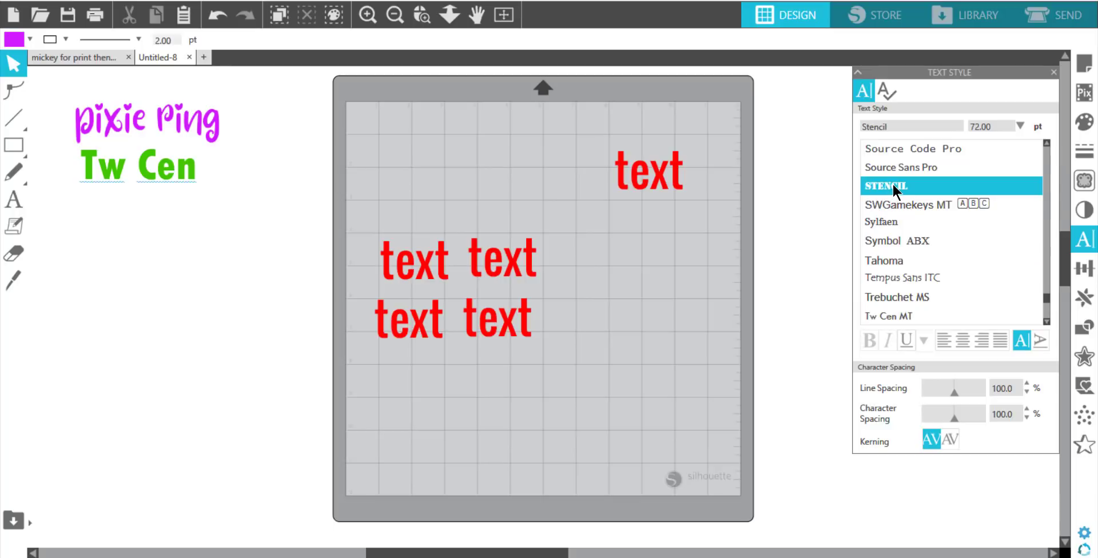
# Step: Set the separated "text" copy to the Stencil font and place it directly below "Tw Cen" beside the mat
pyautogui.click(673, 187)
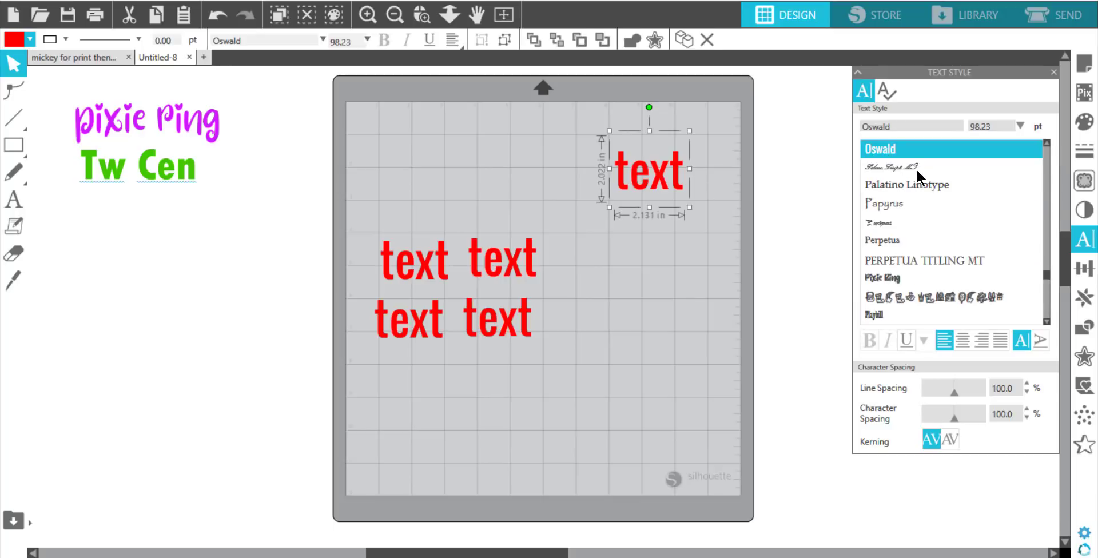
pyautogui.moveTo(901, 128); pyautogui.dragTo(846, 125)
pyautogui.write('stencil')
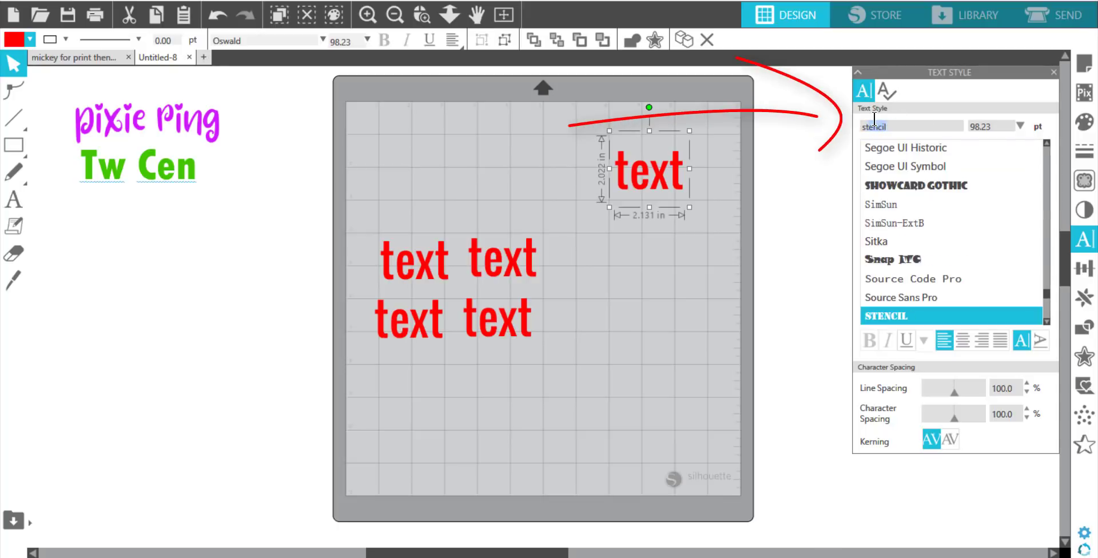
pyautogui.press('Return')
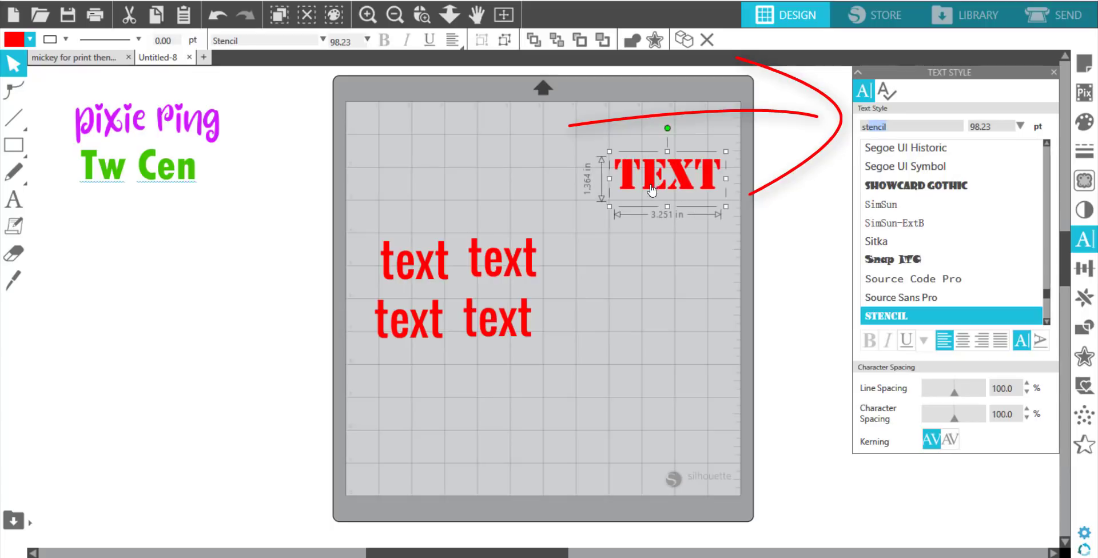
pyautogui.moveTo(645, 191); pyautogui.dragTo(97, 232)
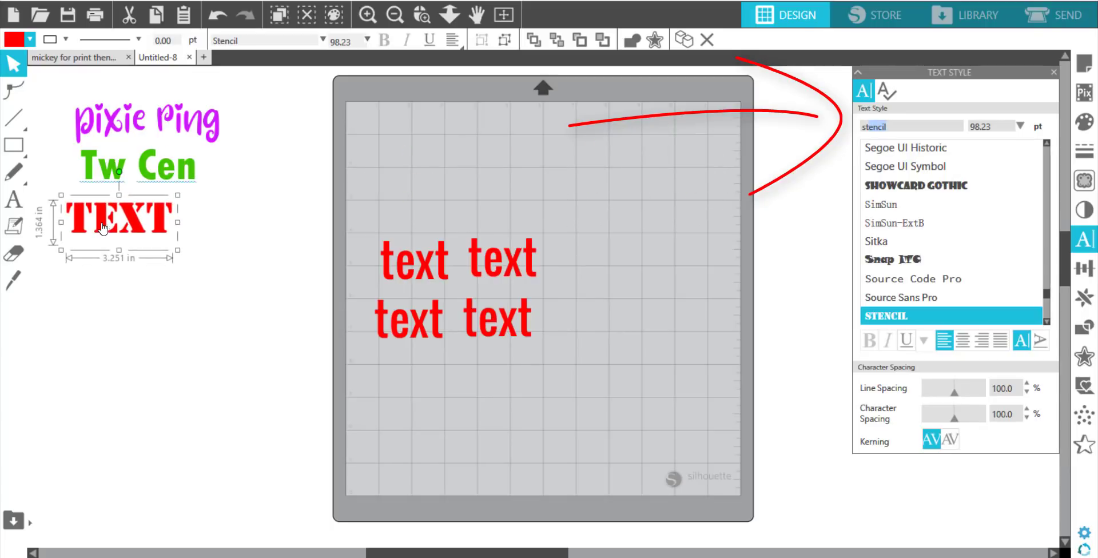
# Step: Move the upper-right copy of the remaining "text" words into the mat's open area and set its font to Parchment
pyautogui.moveTo(508, 271); pyautogui.dragTo(661, 196)
pyautogui.click(642, 223)
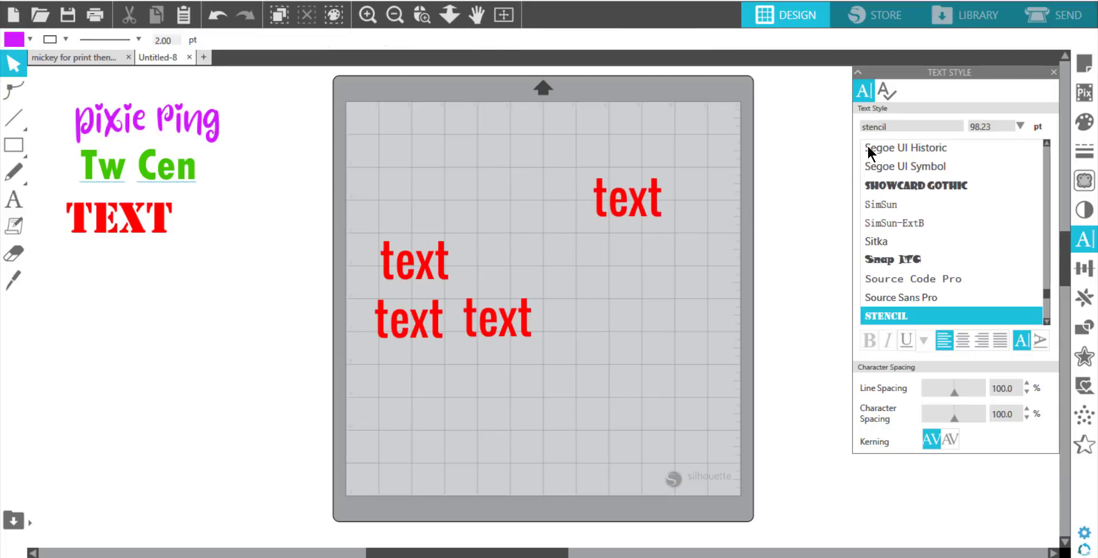
pyautogui.click(634, 213)
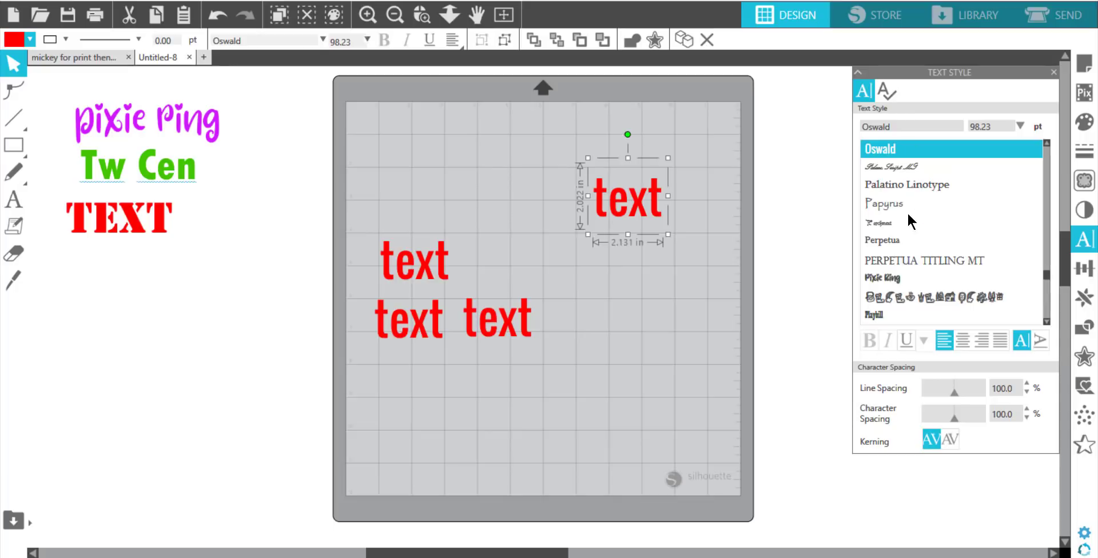
pyautogui.click(880, 222)
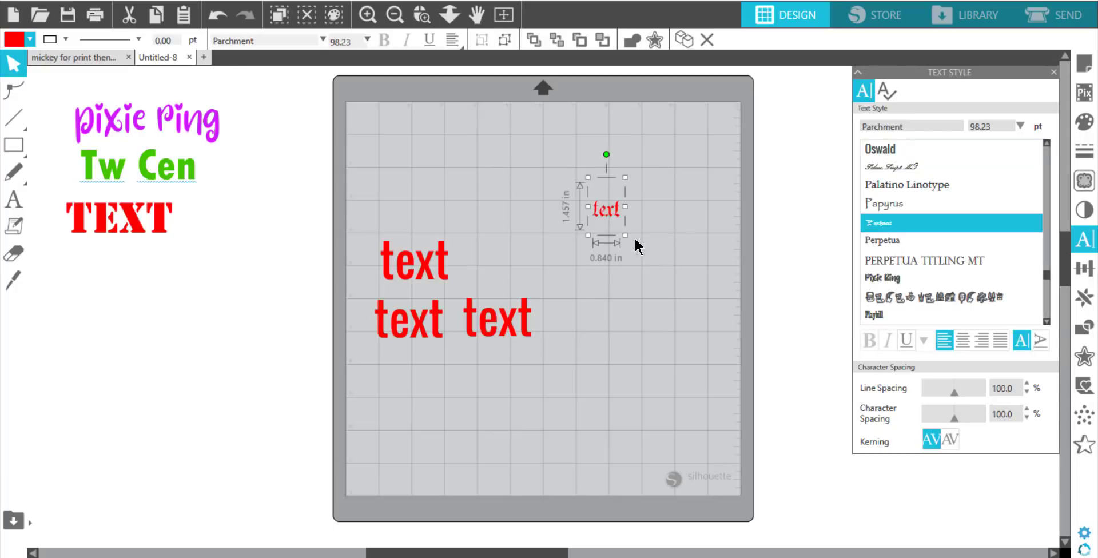
# Step: Enlarge the Parchment copy to about 272 pt and replace its wording with "Parchment"
pyautogui.moveTo(654, 242); pyautogui.dragTo(705, 291)
pyautogui.doubleClick(643, 263)
pyautogui.moveTo(667, 263); pyautogui.dragTo(590, 252)
pyautogui.write('Par')
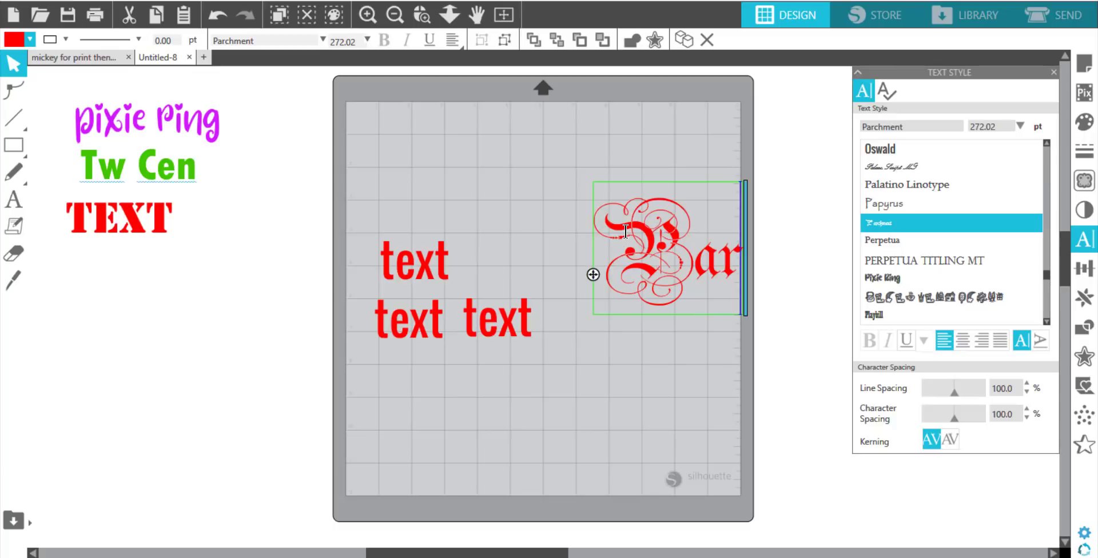
pyautogui.write('chme')
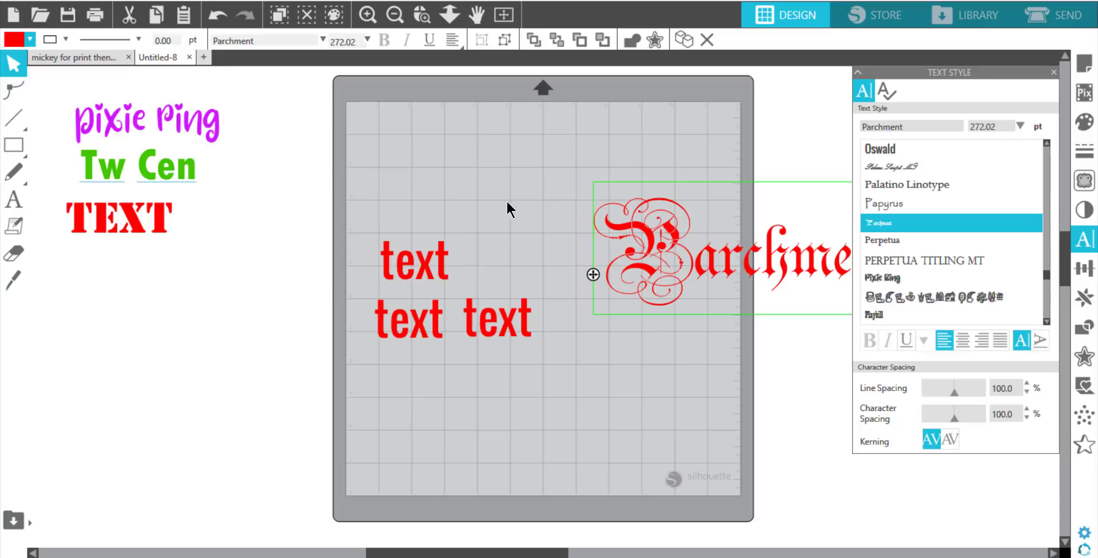
# Step: Place "Parchment" beside the mat below the Stencil word and fill it with blue
pyautogui.moveTo(592, 274); pyautogui.dragTo(29, 335)
pyautogui.click(232, 405)
pyautogui.click(227, 329)
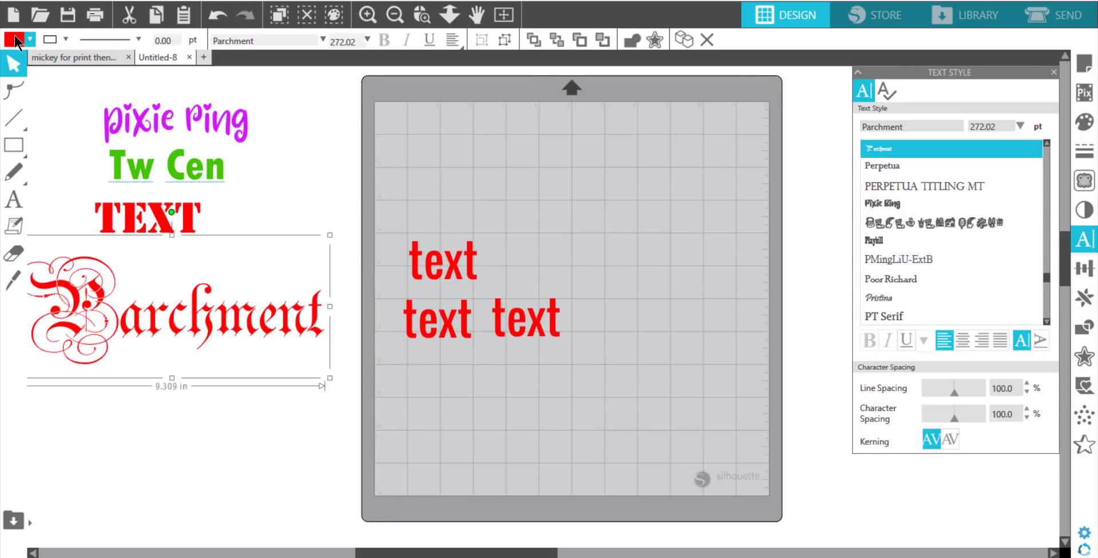
pyautogui.click(15, 38)
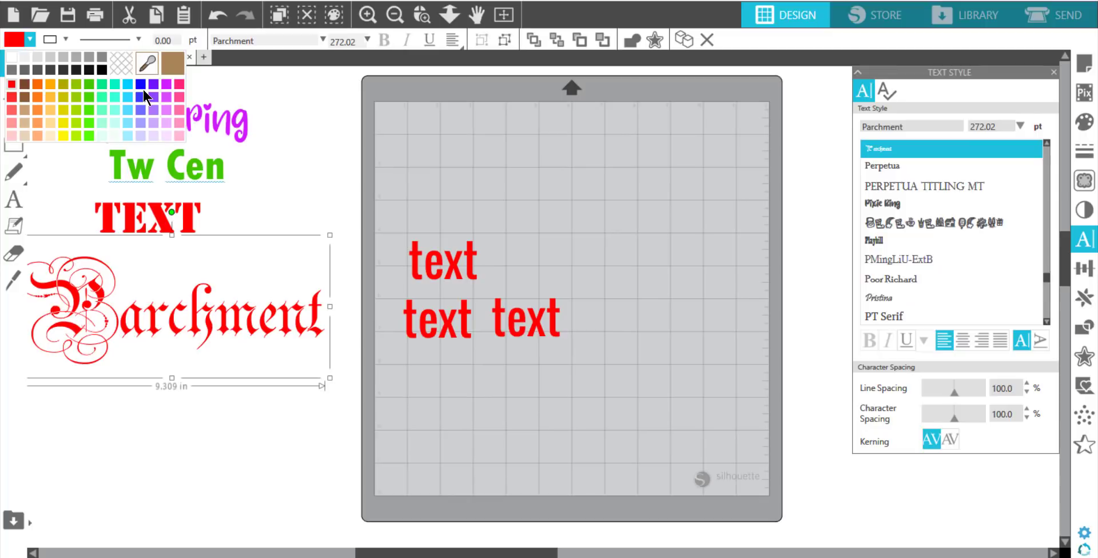
pyautogui.click(141, 84)
pyautogui.click(300, 184)
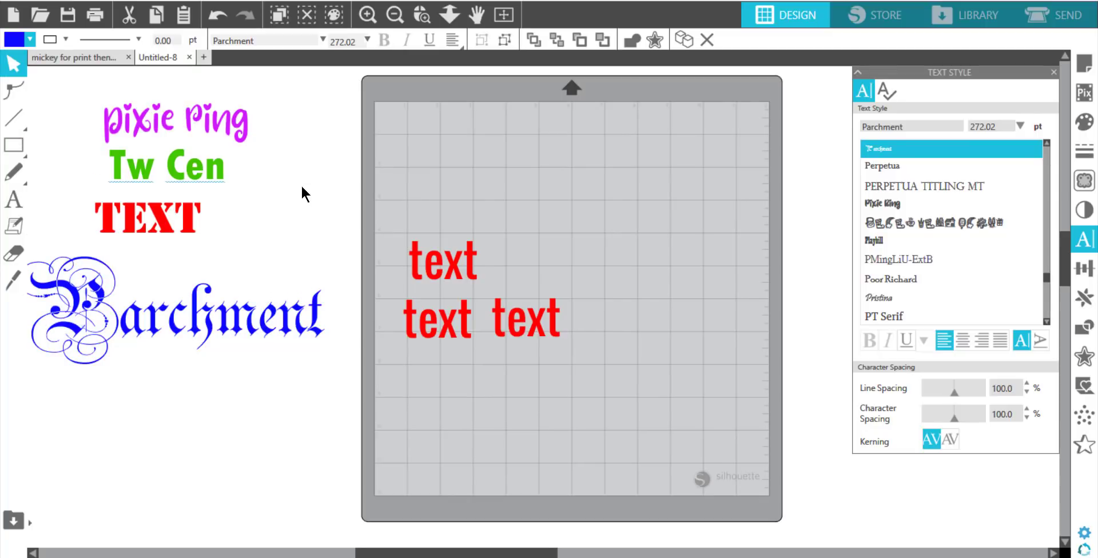
# Step: Set the topmost remaining "text" copy to Niagara Engraved, enlarge it to about 257 pt, and move it clear of the other copies
pyautogui.click(469, 267)
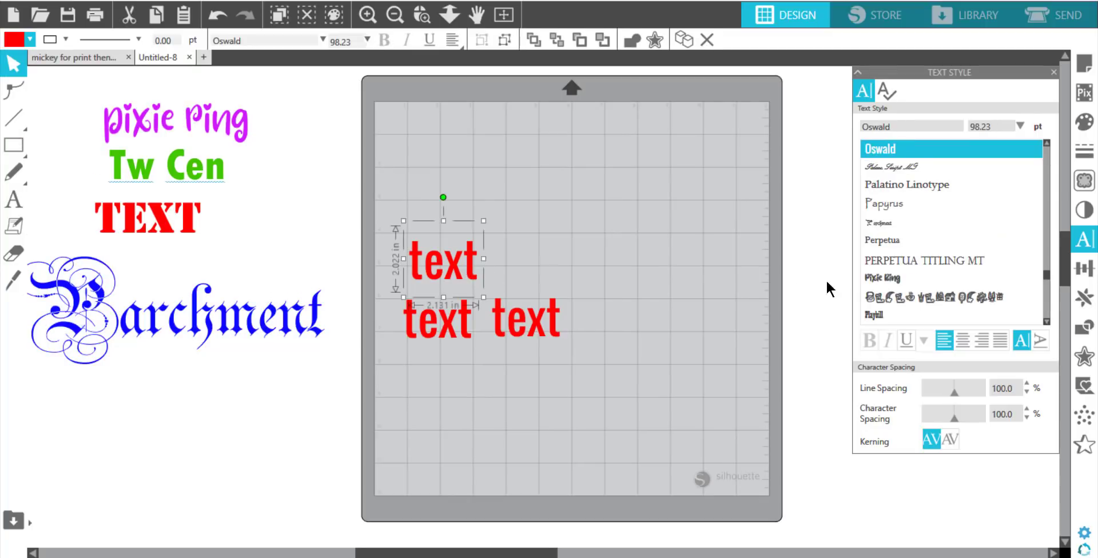
pyautogui.moveTo(1048, 272); pyautogui.dragTo(1048, 215)
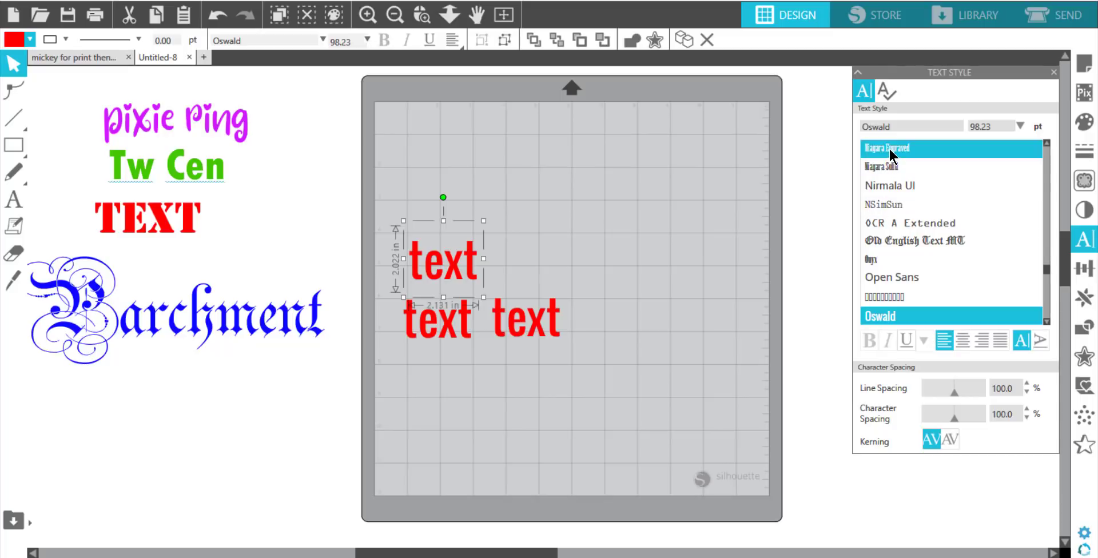
pyautogui.click(906, 147)
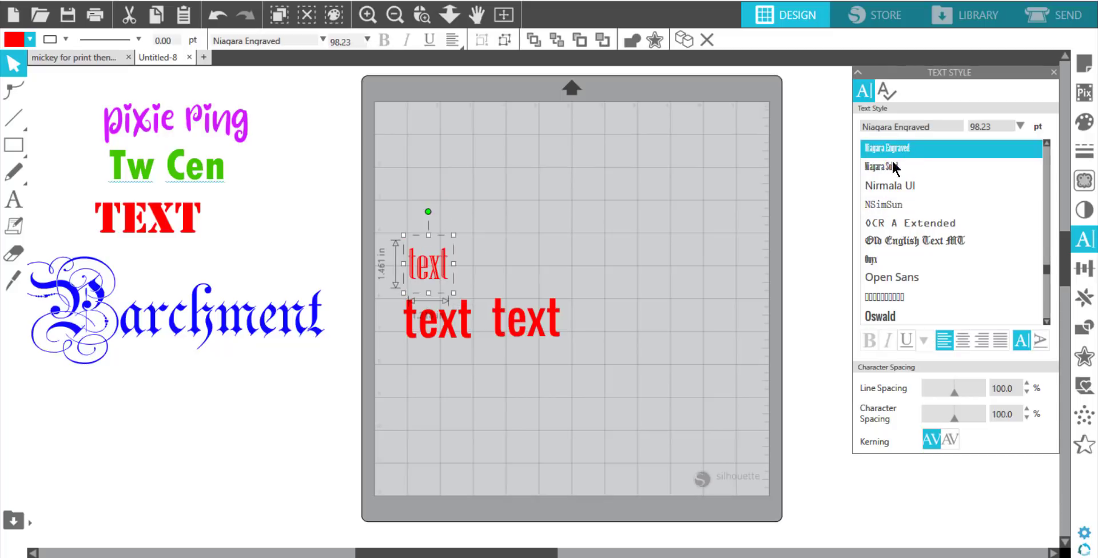
pyautogui.click(458, 298)
pyautogui.click(434, 280)
pyautogui.moveTo(514, 320); pyautogui.dragTo(518, 371)
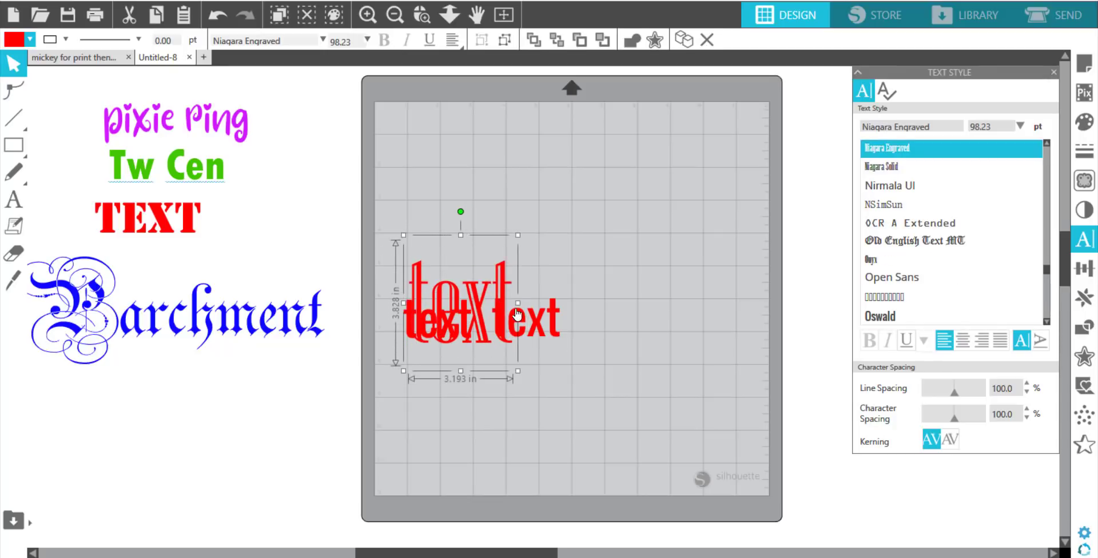
pyautogui.moveTo(480, 312); pyautogui.dragTo(555, 222)
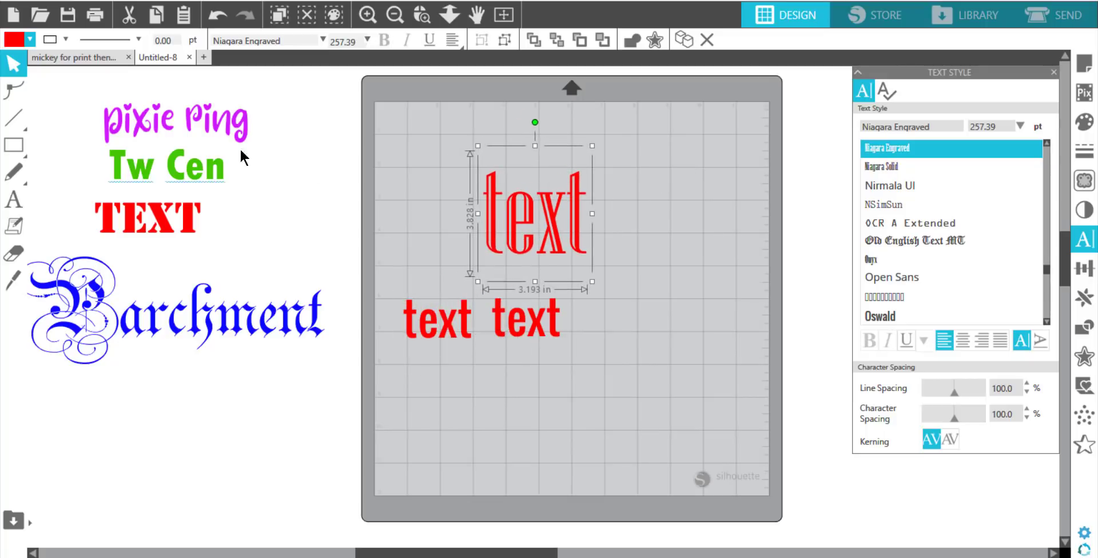
# Step: Fill the Niagara Engraved word with brown and place it beside the mat, to the right of the Stencil word
pyautogui.click(12, 44)
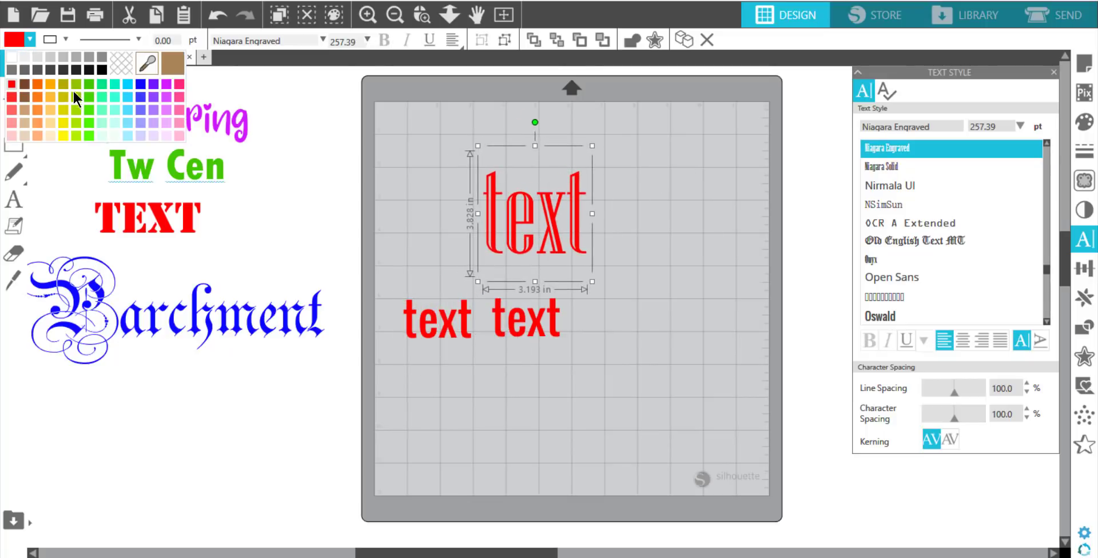
pyautogui.click(27, 95)
pyautogui.moveTo(529, 220); pyautogui.dragTo(269, 230)
# Step: Delete the two leftover red "text" copies from the mat
pyautogui.moveTo(395, 274); pyautogui.dragTo(604, 346)
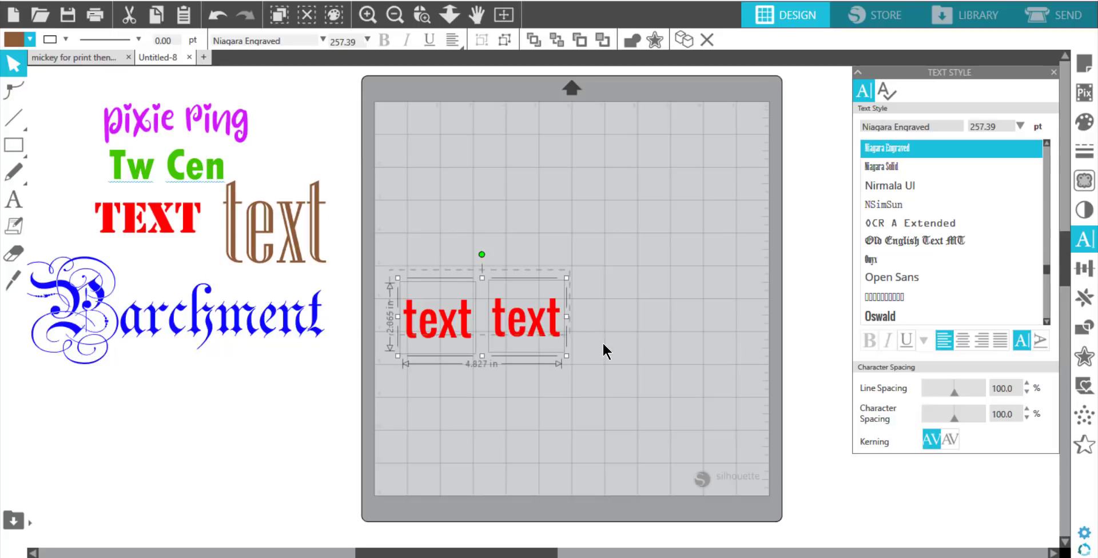
pyautogui.press('Delete')
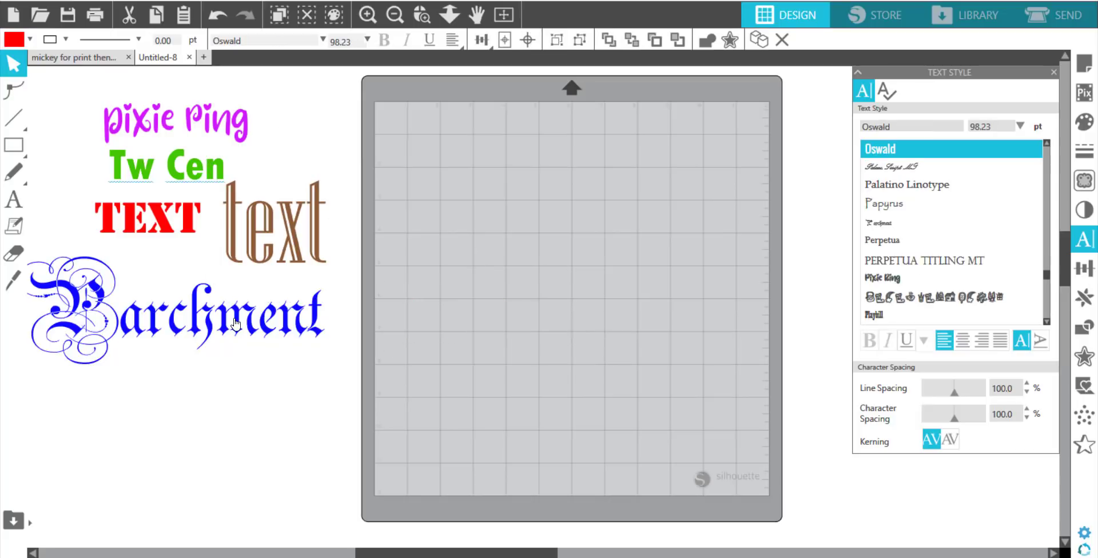
# Step: Draw a rectangle on the mat and set both its width and height to 8 inches
pyautogui.click(16, 145)
pyautogui.moveTo(409, 132)
pyautogui.mouseDown()
pyautogui.moveTo(640, 312)
pyautogui.moveTo(695, 375)
pyautogui.moveTo(692, 389)
pyautogui.mouseUp()
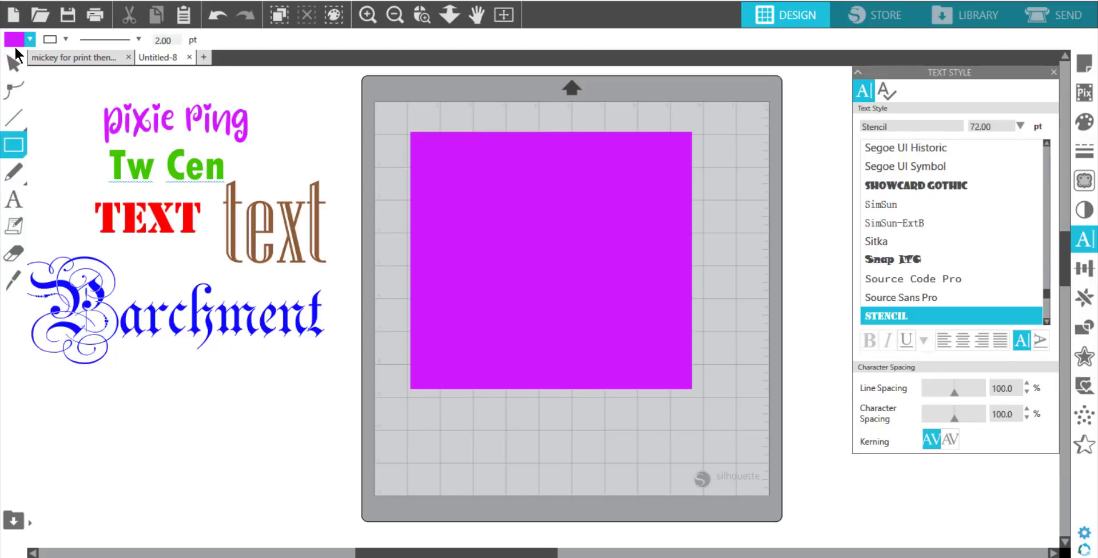
pyautogui.click(12, 68)
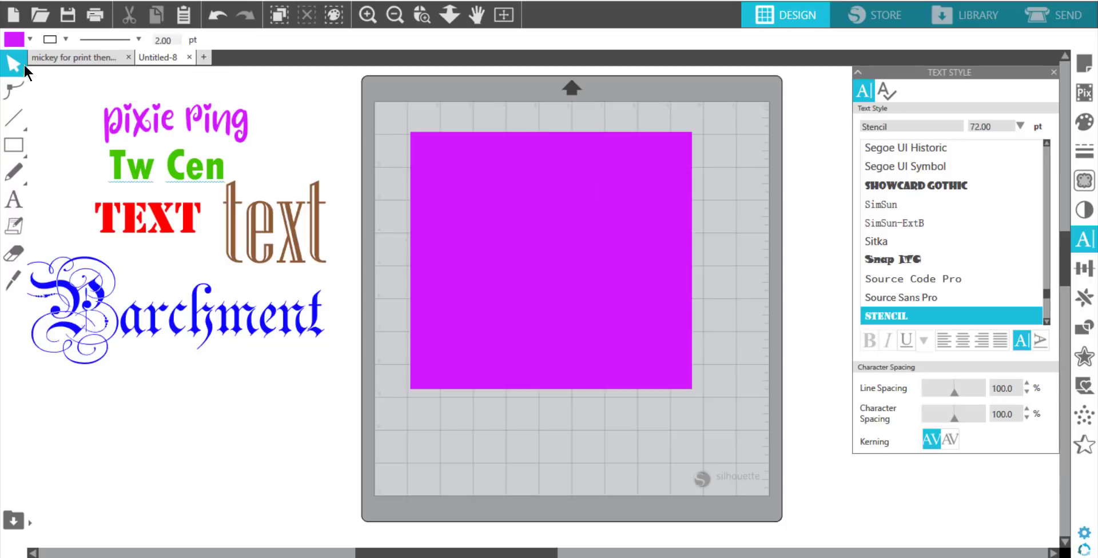
pyautogui.click(475, 206)
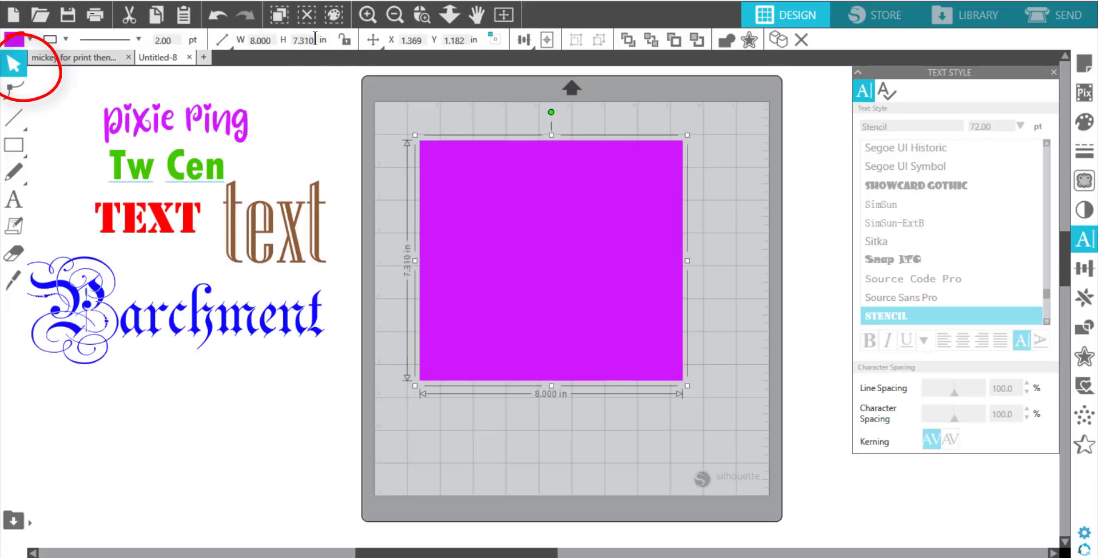
pyautogui.moveTo(316, 42); pyautogui.dragTo(285, 42)
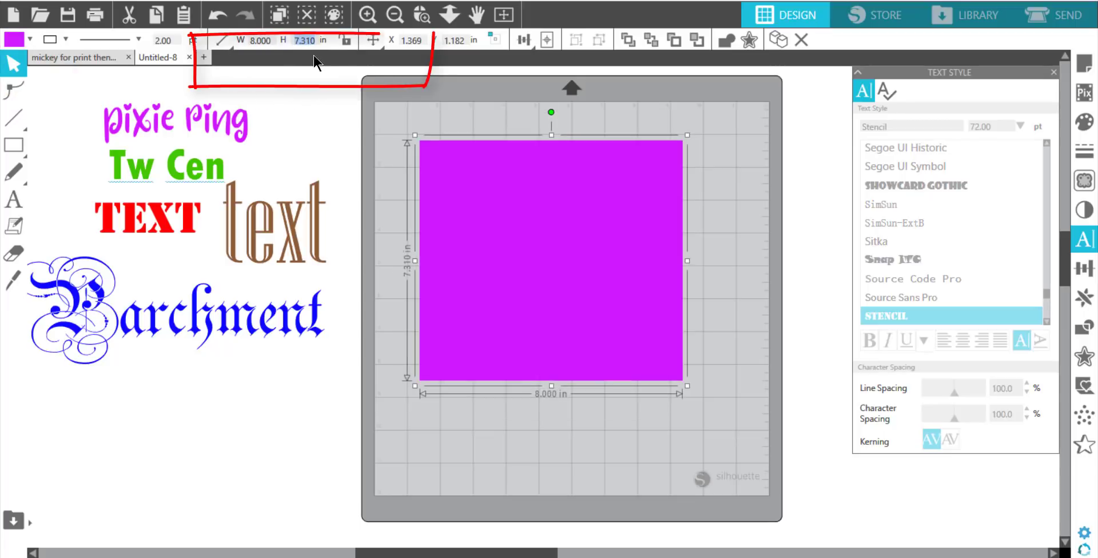
pyautogui.write('8')
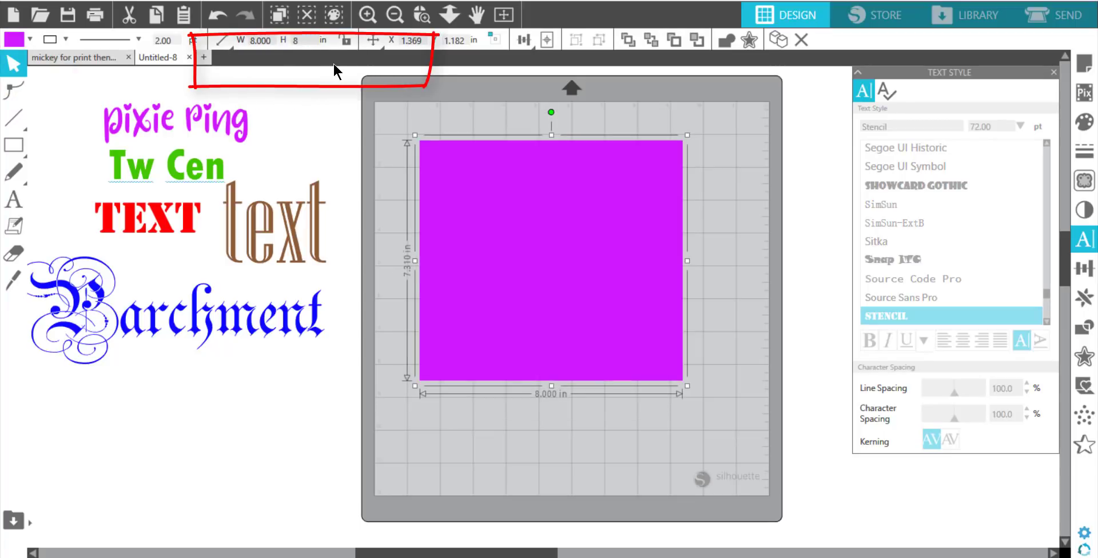
pyautogui.press('Return')
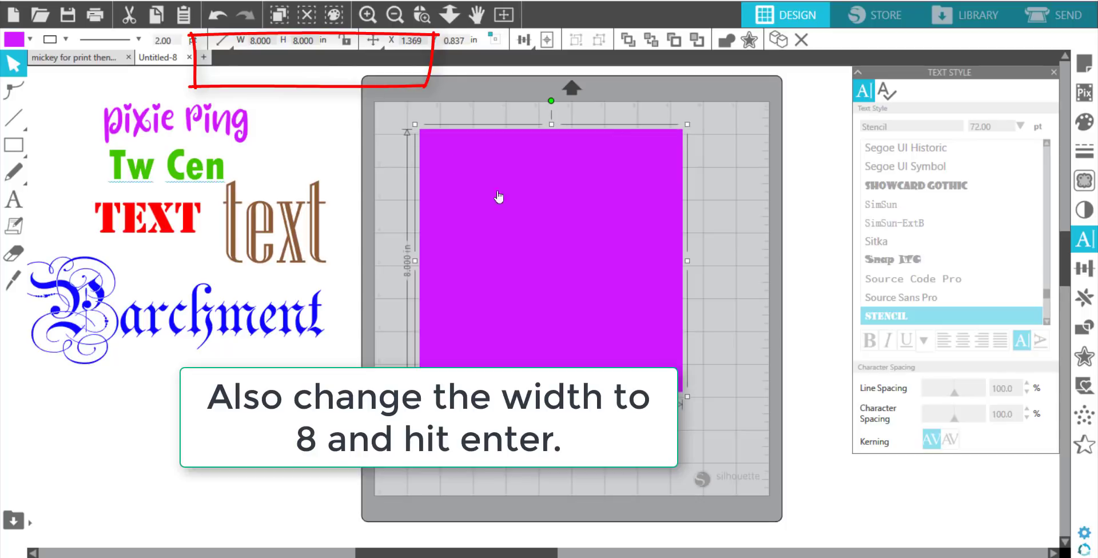
# Step: Fill the 8-inch square with white and deselect it
pyautogui.click(12, 39)
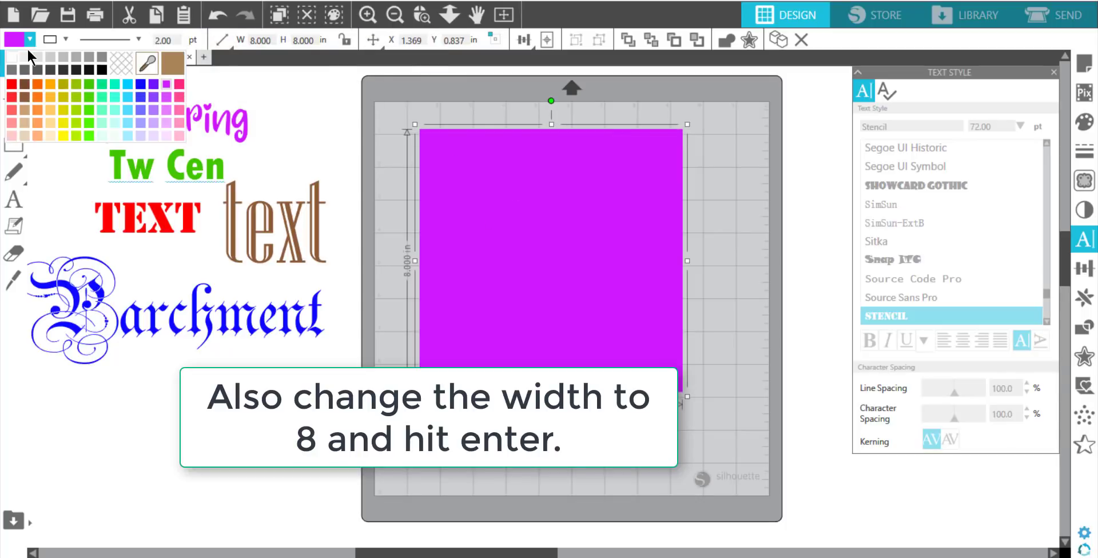
pyautogui.click(15, 58)
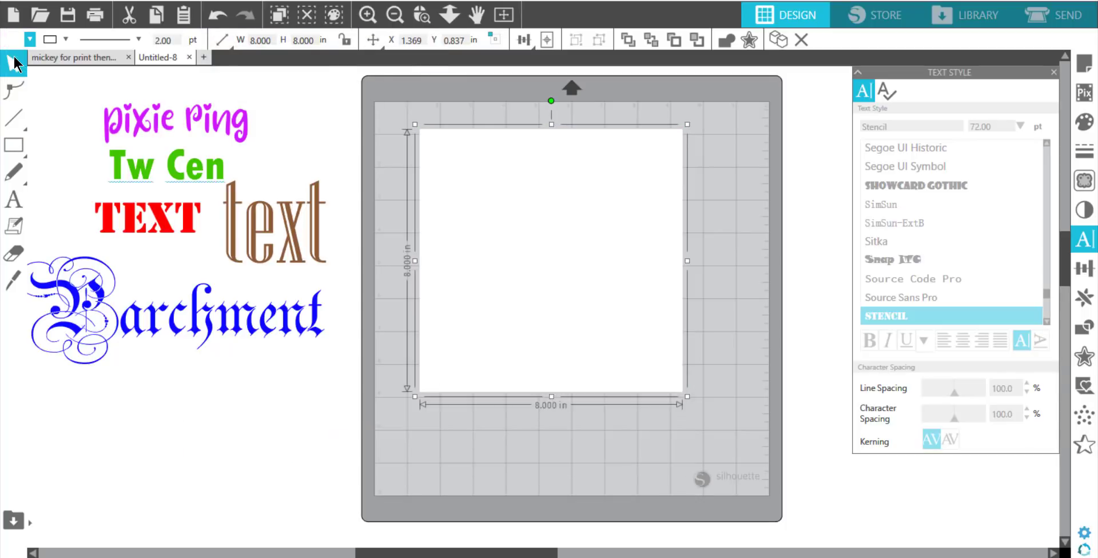
pyautogui.click(165, 396)
# Step: Bring the blue Parchment word to the front, then place it across the upper part of the white square, scaled down to about 208 pt
pyautogui.moveTo(209, 327); pyautogui.dragTo(277, 327)
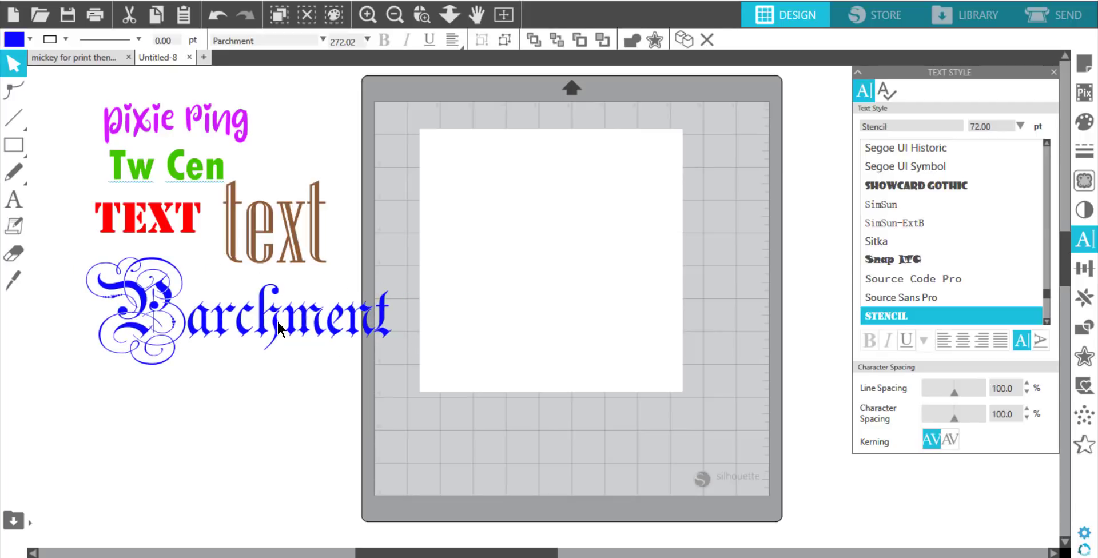
pyautogui.rightClick(278, 331)
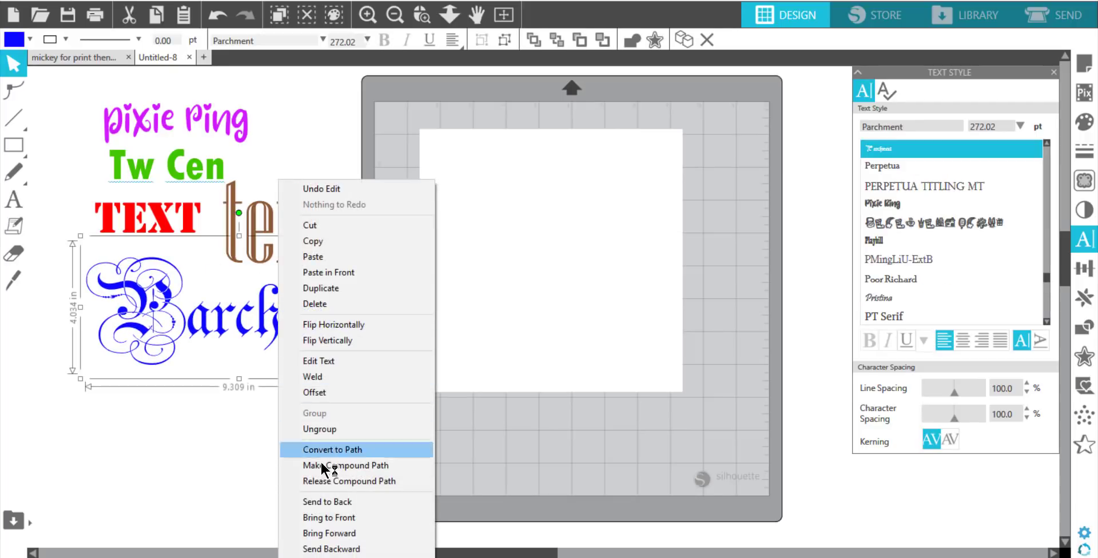
pyautogui.click(358, 517)
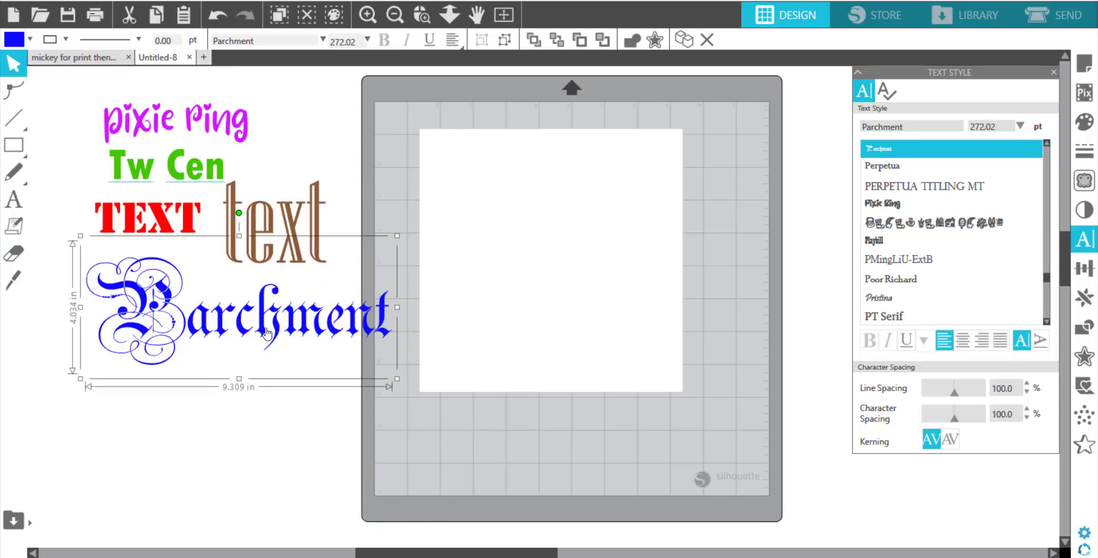
pyautogui.moveTo(265, 327); pyautogui.dragTo(588, 222)
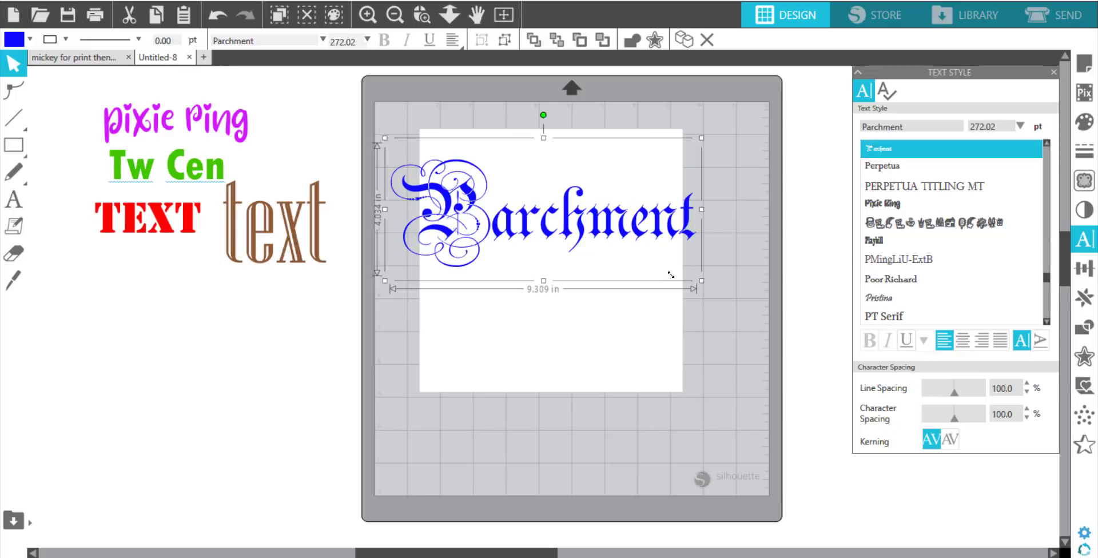
pyautogui.moveTo(702, 281); pyautogui.dragTo(632, 251)
pyautogui.moveTo(527, 204); pyautogui.dragTo(574, 183)
# Step: Move the brown "text" word lower beside the mat and send the white square to the back
pyautogui.click(311, 258)
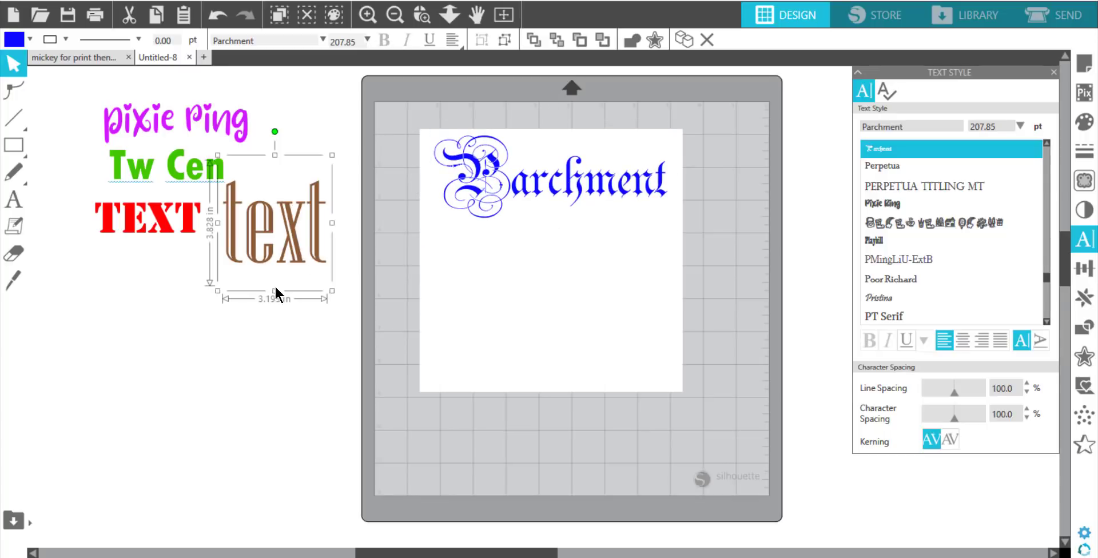
pyautogui.moveTo(298, 257); pyautogui.dragTo(301, 321)
pyautogui.rightClick(521, 315)
pyautogui.click(490, 343)
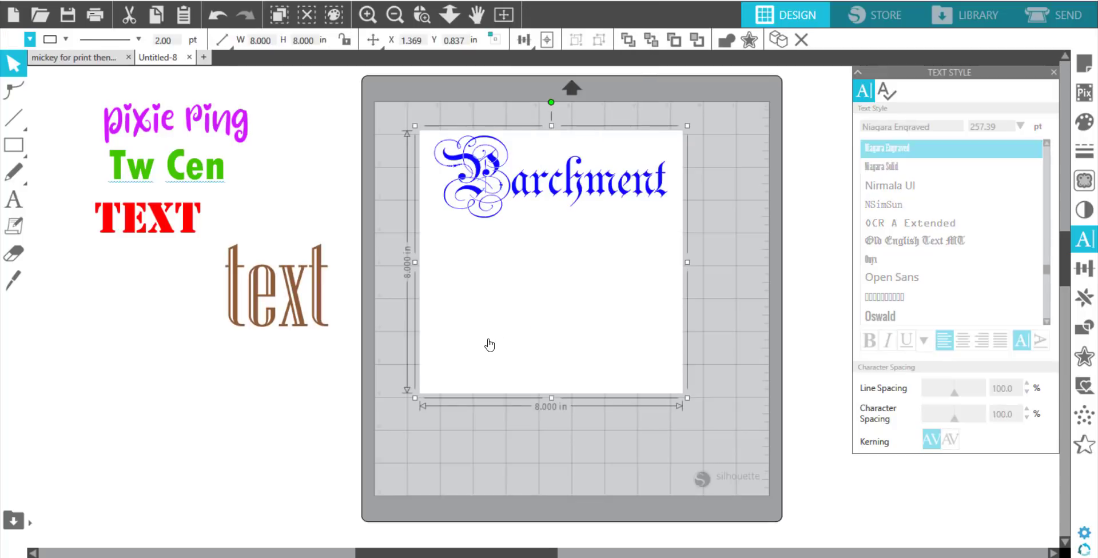
pyautogui.rightClick(546, 319)
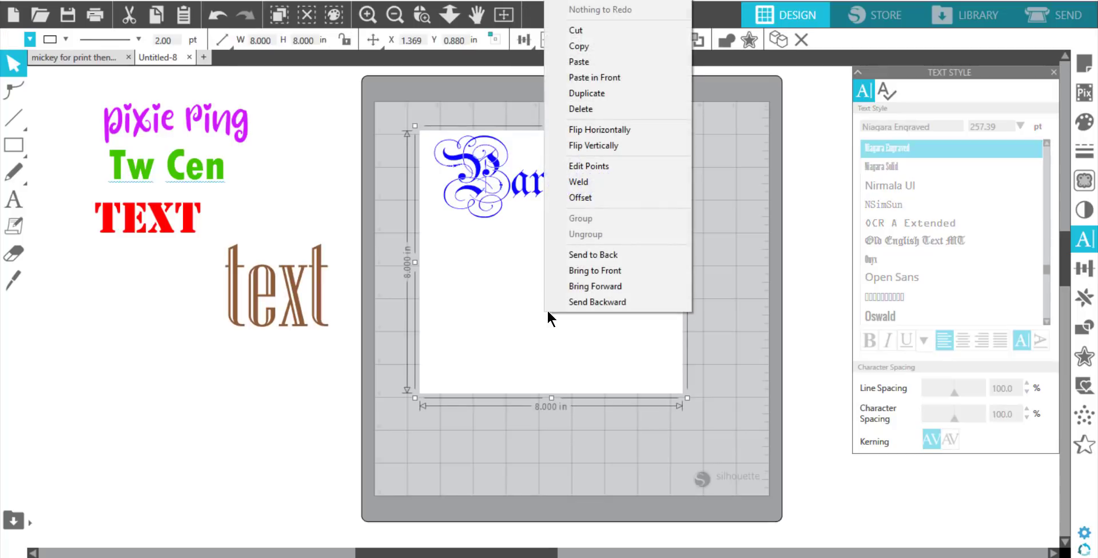
pyautogui.click(580, 256)
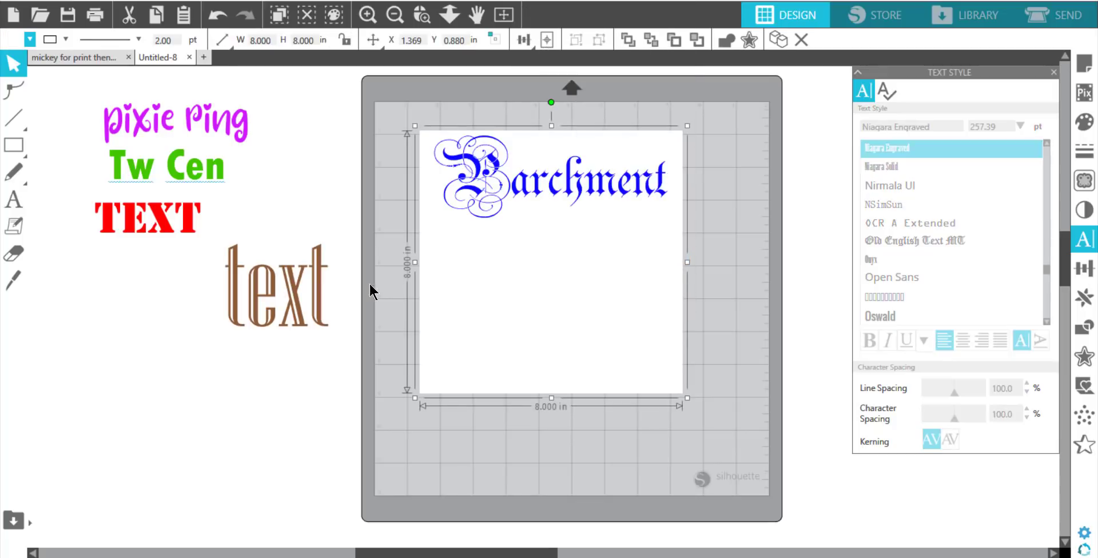
pyautogui.click(265, 367)
# Step: Place the brown "text" word on the white square below Parchment and rotate it about 90 degrees clockwise
pyautogui.moveTo(295, 302); pyautogui.dragTo(511, 295)
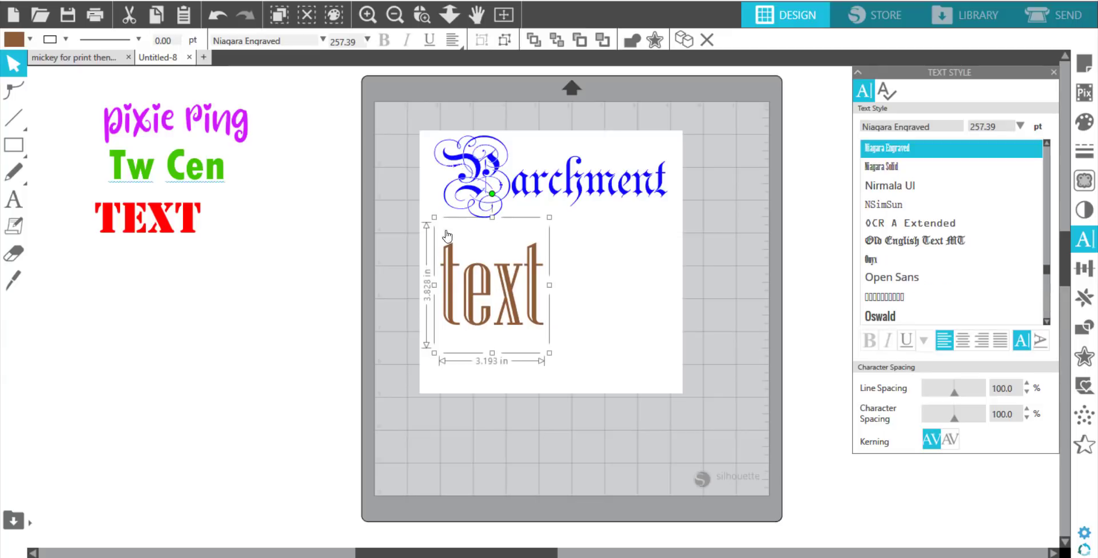
pyautogui.moveTo(491, 193); pyautogui.dragTo(542, 286)
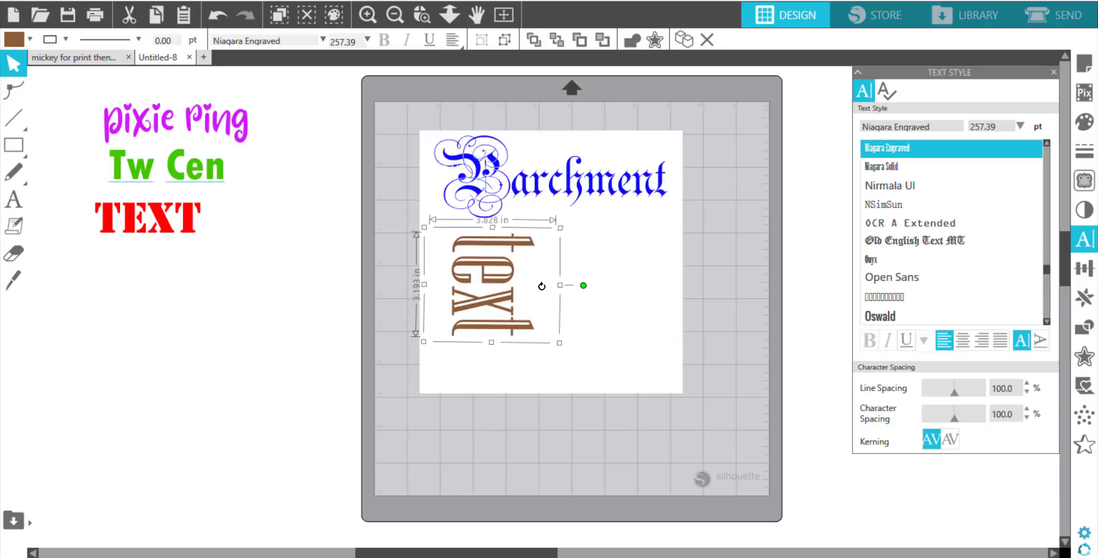
# Step: Replace the wording of the rotated brown text with "niagara"
pyautogui.doubleClick(500, 286)
pyautogui.moveTo(486, 327); pyautogui.dragTo(481, 234)
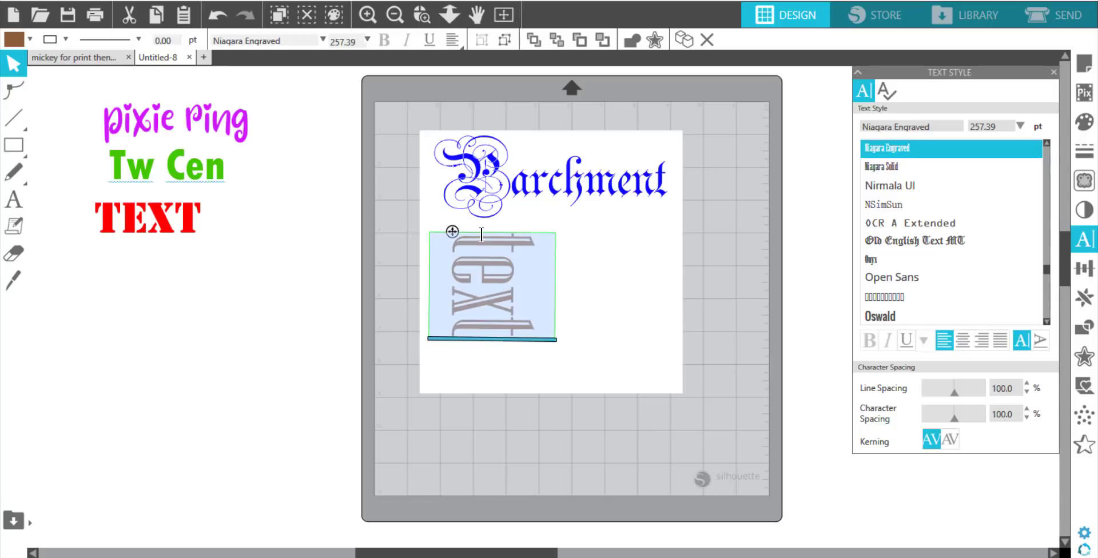
pyautogui.write('nia')
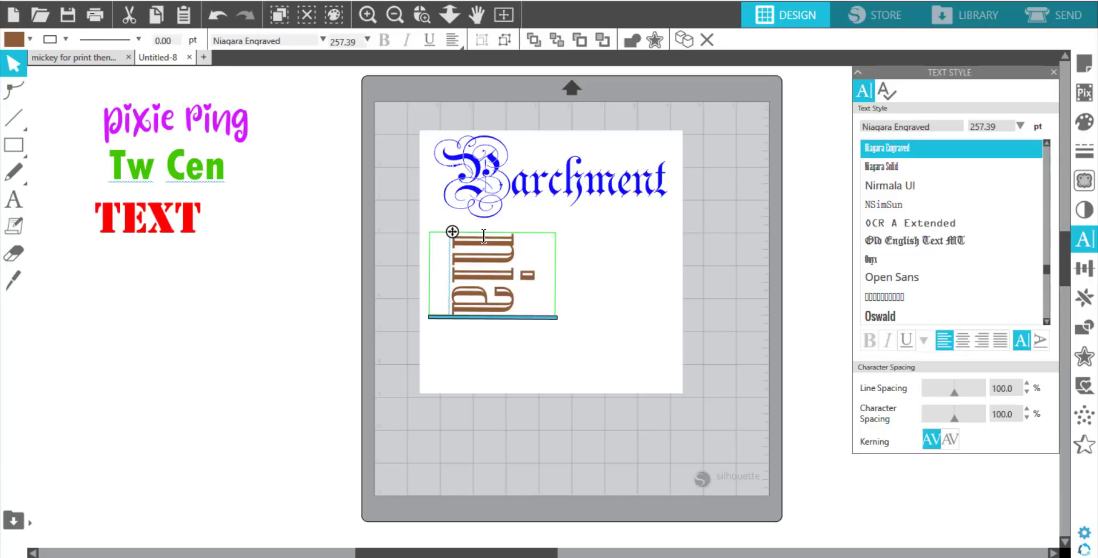
pyautogui.write('gara')
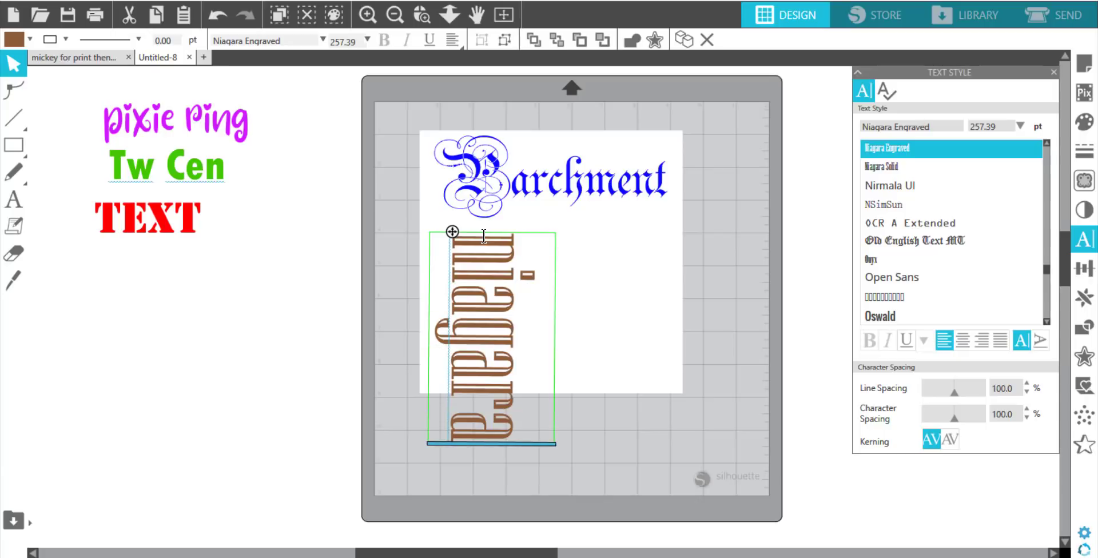
pyautogui.click(345, 324)
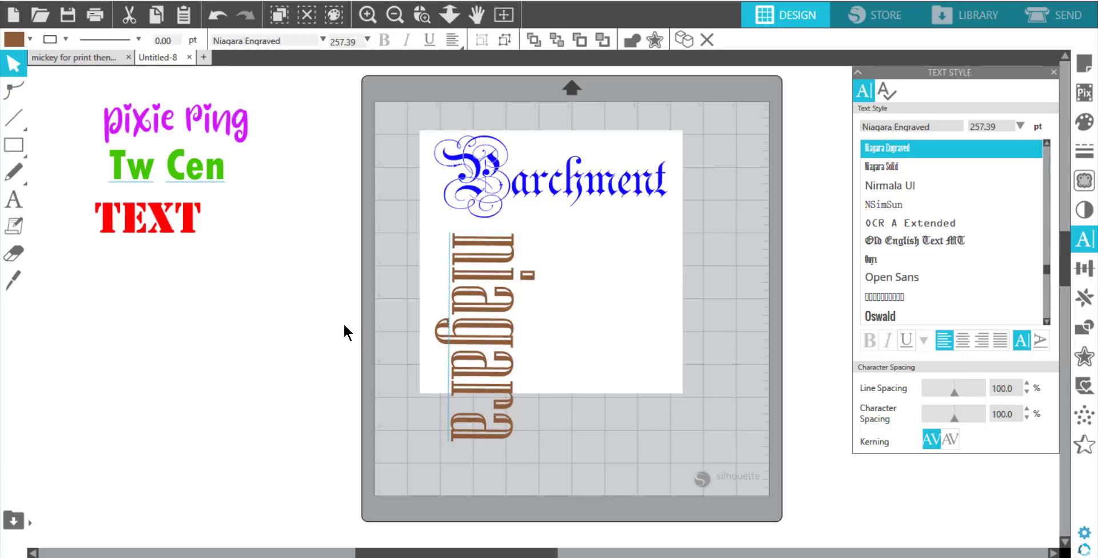
# Step: Scale the vertical niagara word down to about 3.36 inches long so it fits inside the white square
pyautogui.click(480, 368)
pyautogui.click(483, 437)
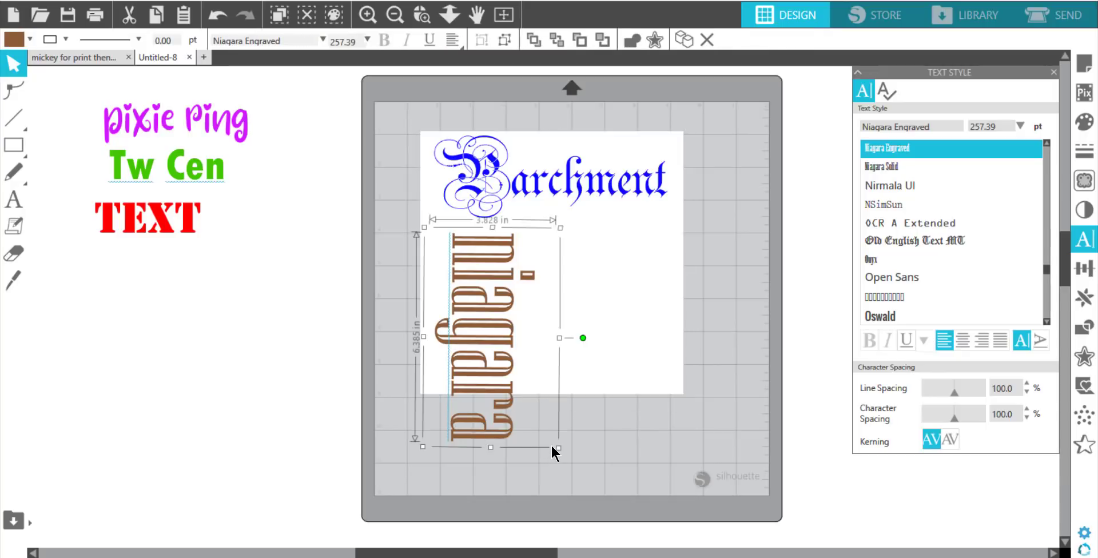
pyautogui.moveTo(557, 447); pyautogui.dragTo(500, 348)
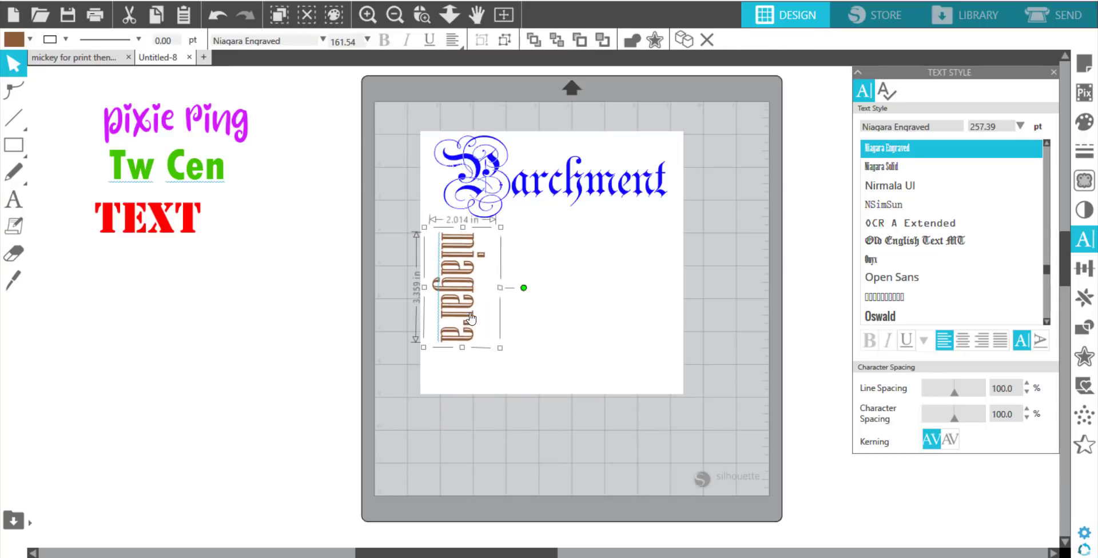
# Step: Place the green Tw Cen word under the right part of Parchment and the purple pixie ping word near the square's lower right
pyautogui.click(175, 183)
pyautogui.moveTo(175, 183); pyautogui.dragTo(614, 242)
pyautogui.click(232, 130)
pyautogui.moveTo(232, 130); pyautogui.dragTo(632, 355)
# Step: Place the red TEXT word on the square, rotate it about 90 degrees clockwise beside niagara, and deselect it
pyautogui.moveTo(186, 220); pyautogui.dragTo(512, 261)
pyautogui.moveTo(508, 217); pyautogui.dragTo(561, 269)
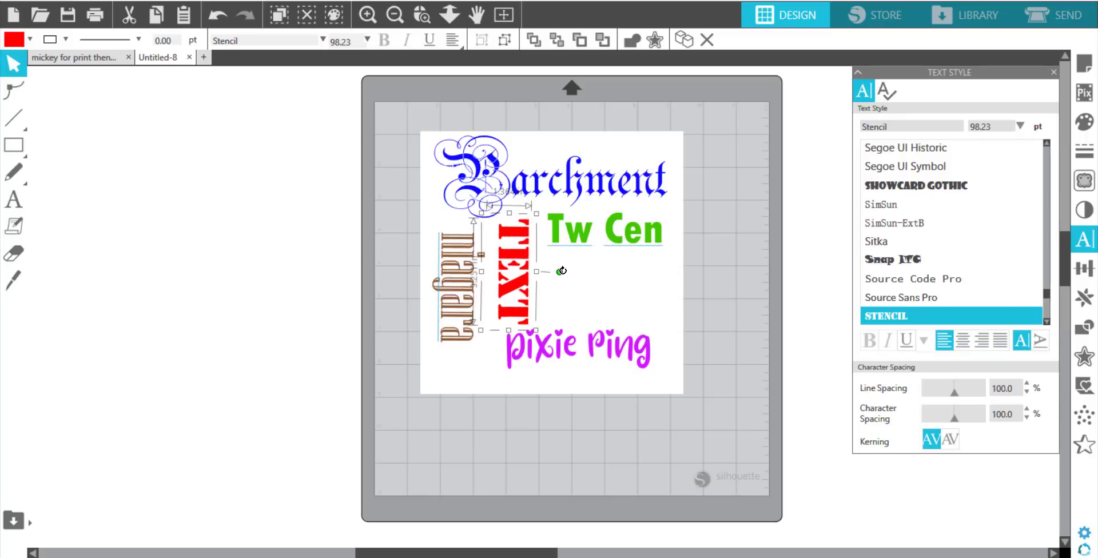
pyautogui.click(272, 277)
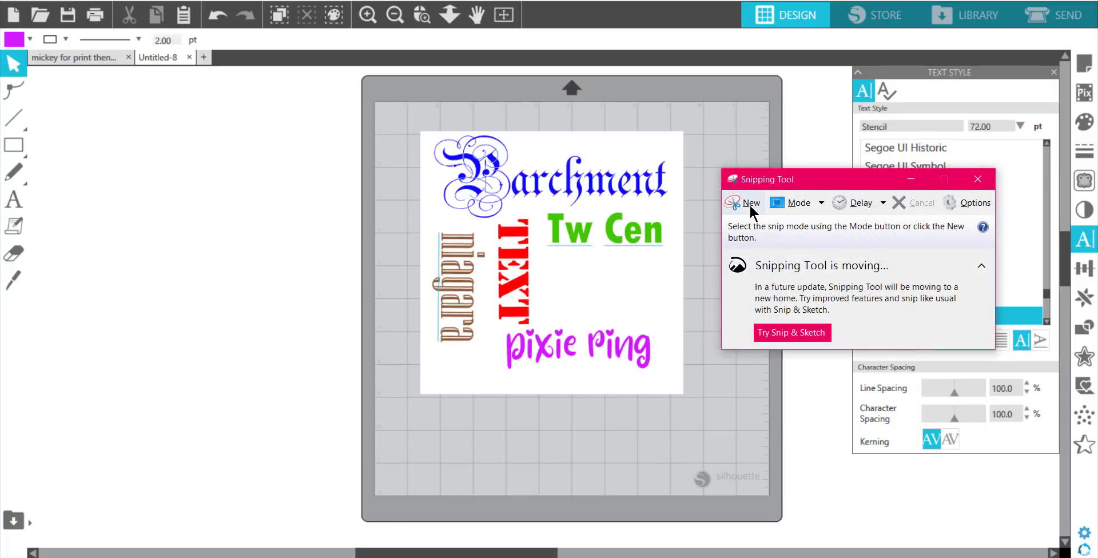
# Step: Capture the white square with its words in the Snipping Tool and open the Save As dialog for the capture
pyautogui.click(745, 205)
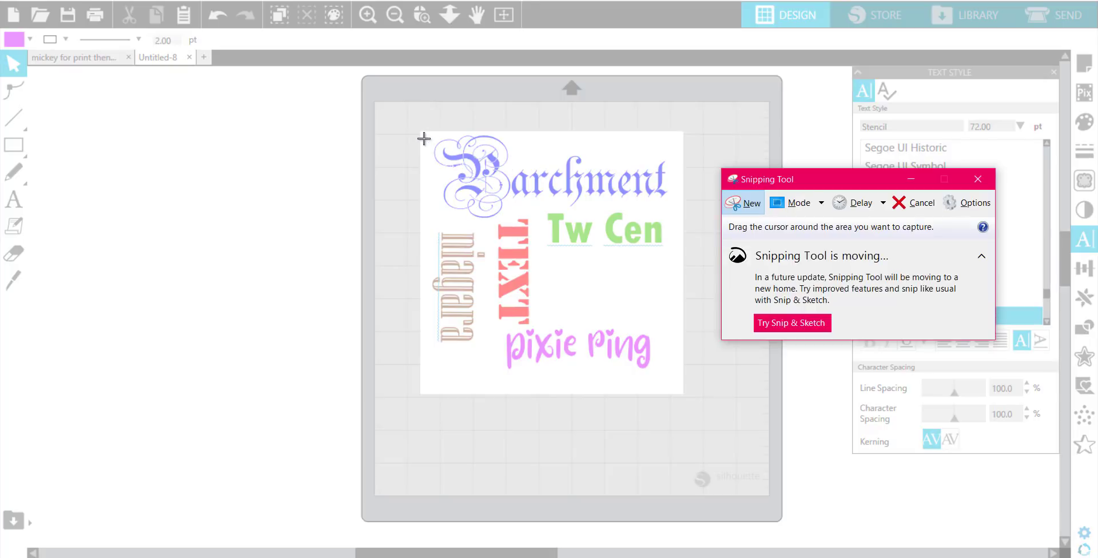
pyautogui.moveTo(423, 130); pyautogui.dragTo(681, 392)
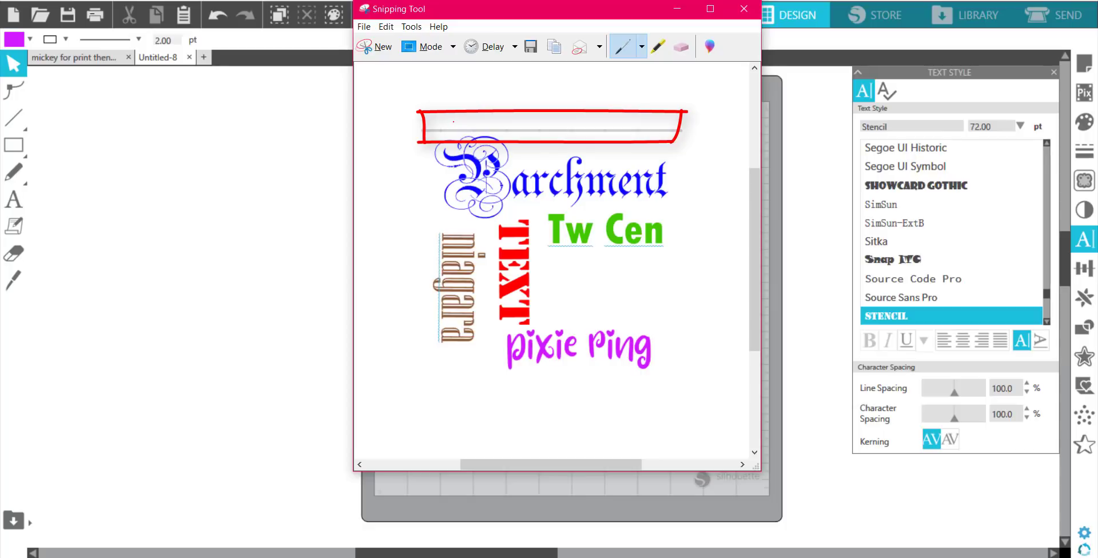
pyautogui.click(366, 27)
pyautogui.click(378, 58)
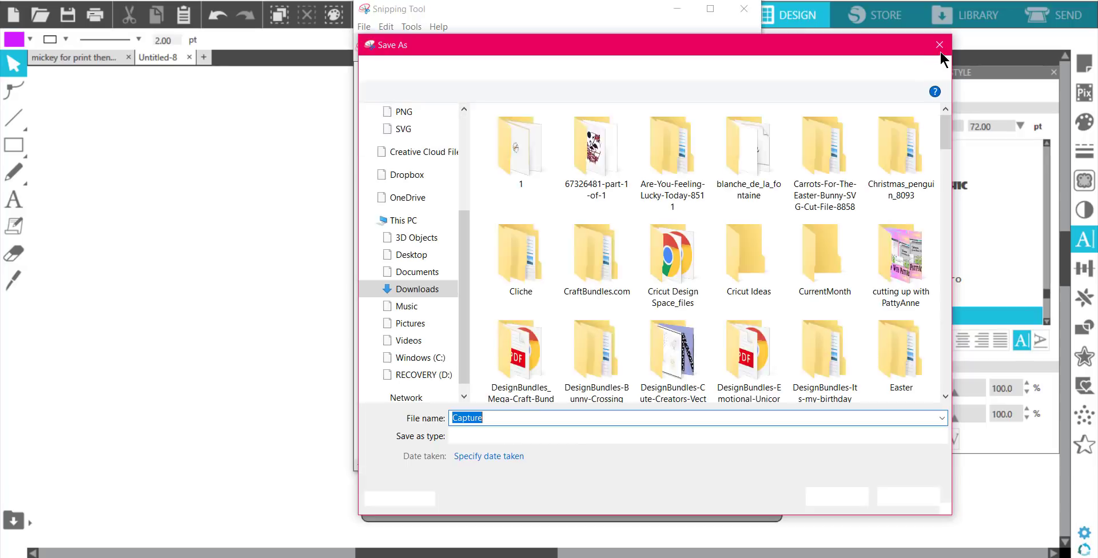
# Step: Dismiss the Save As dialog and close the Snipping Tool without saving the capture
pyautogui.click(939, 46)
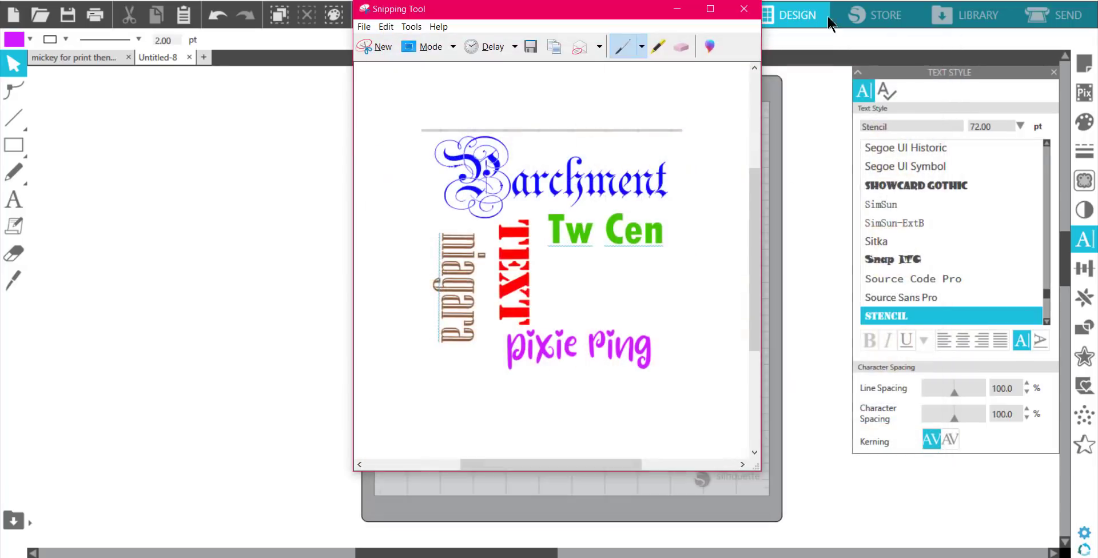
pyautogui.click(748, 11)
pyautogui.click(618, 251)
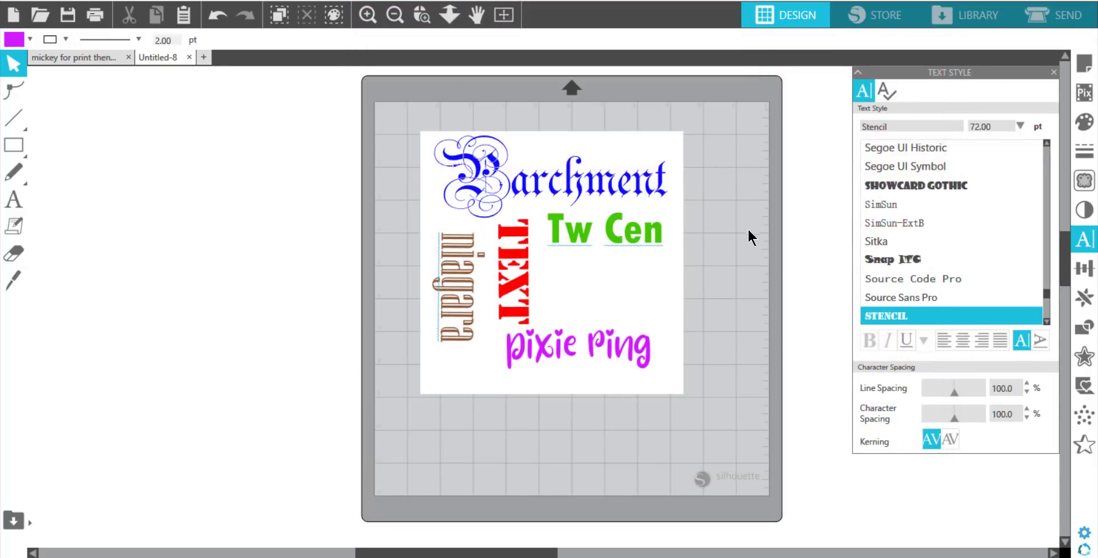